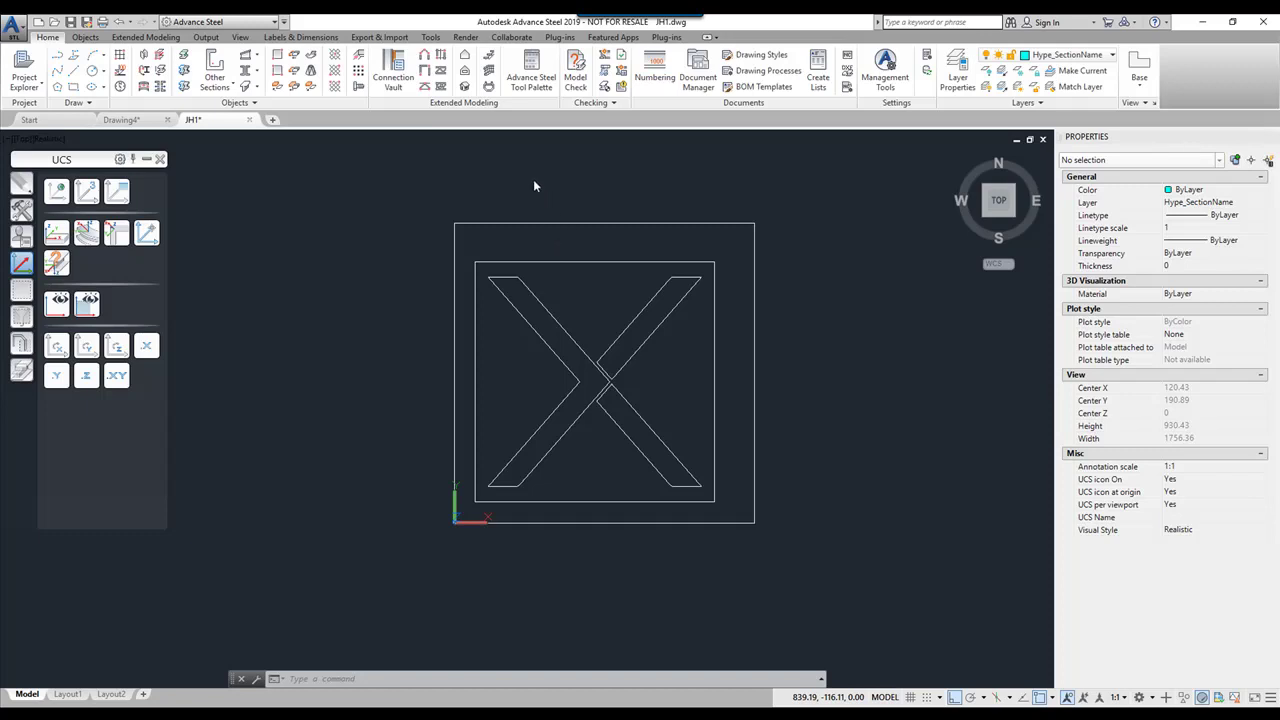
Make Hype_Frame the current user section layer from the Extended Modeling tab.
{"action": "left_click", "coordinate": [137, 38]}
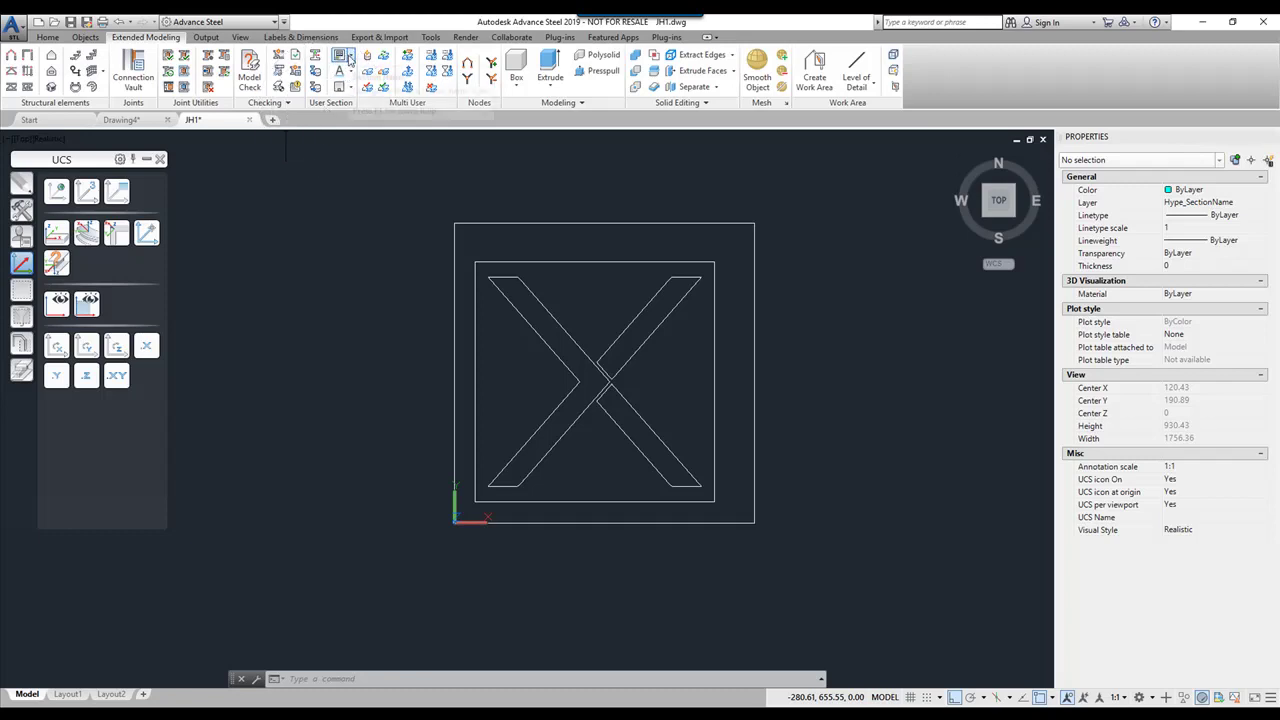
{"action": "left_click", "coordinate": [350, 58]}
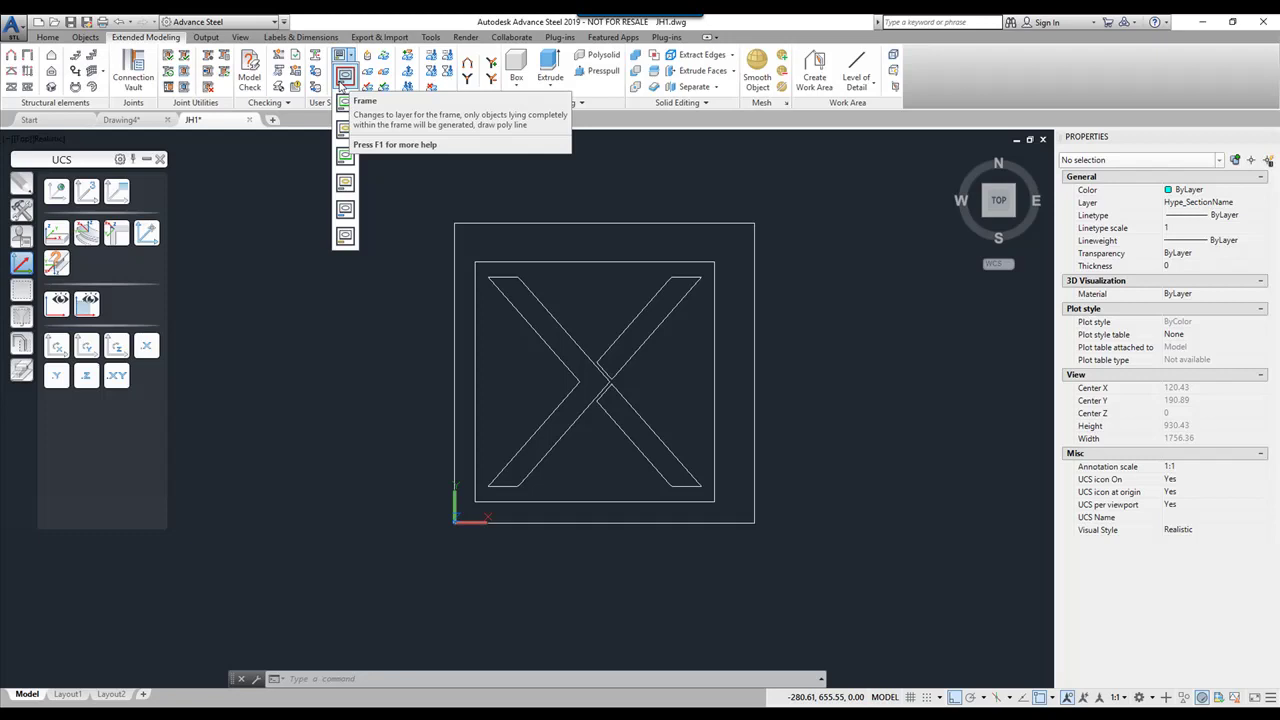
{"action": "left_click", "coordinate": [343, 80]}
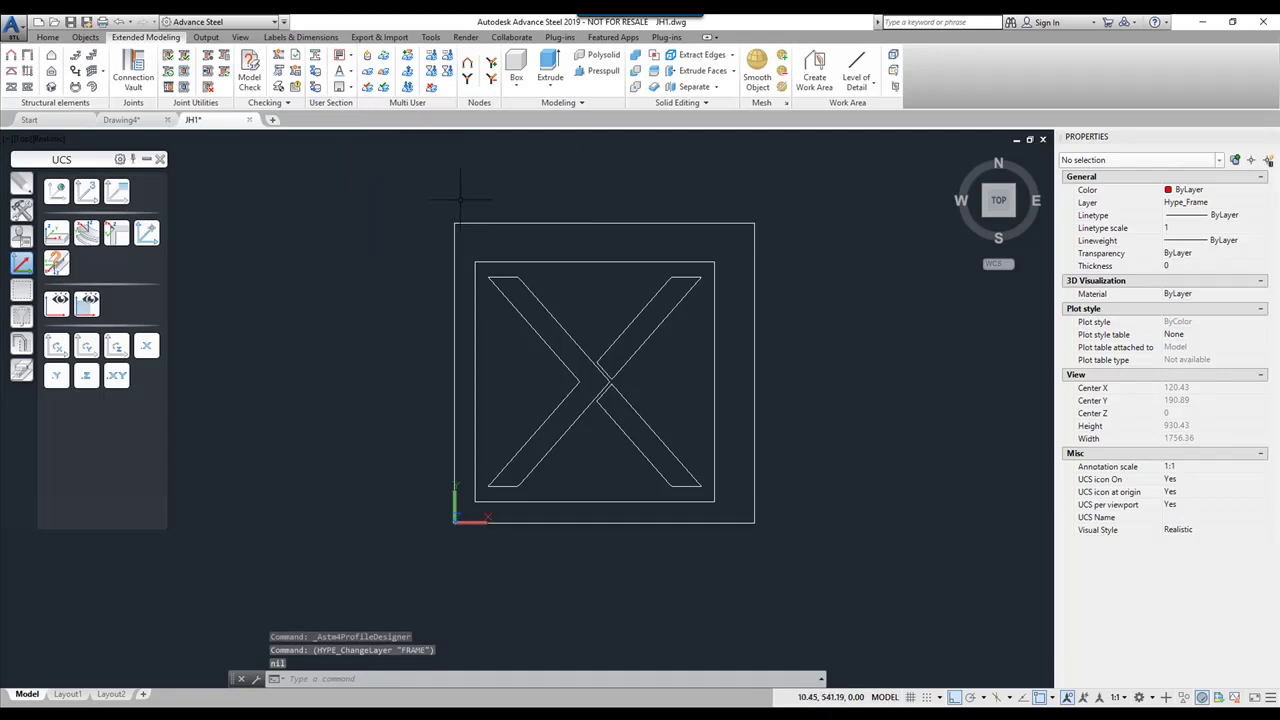
Put the outer rectangle on the Hype_Frame layer, keeping colour ByLayer, so it shows red.
{"action": "left_click", "coordinate": [479, 222]}
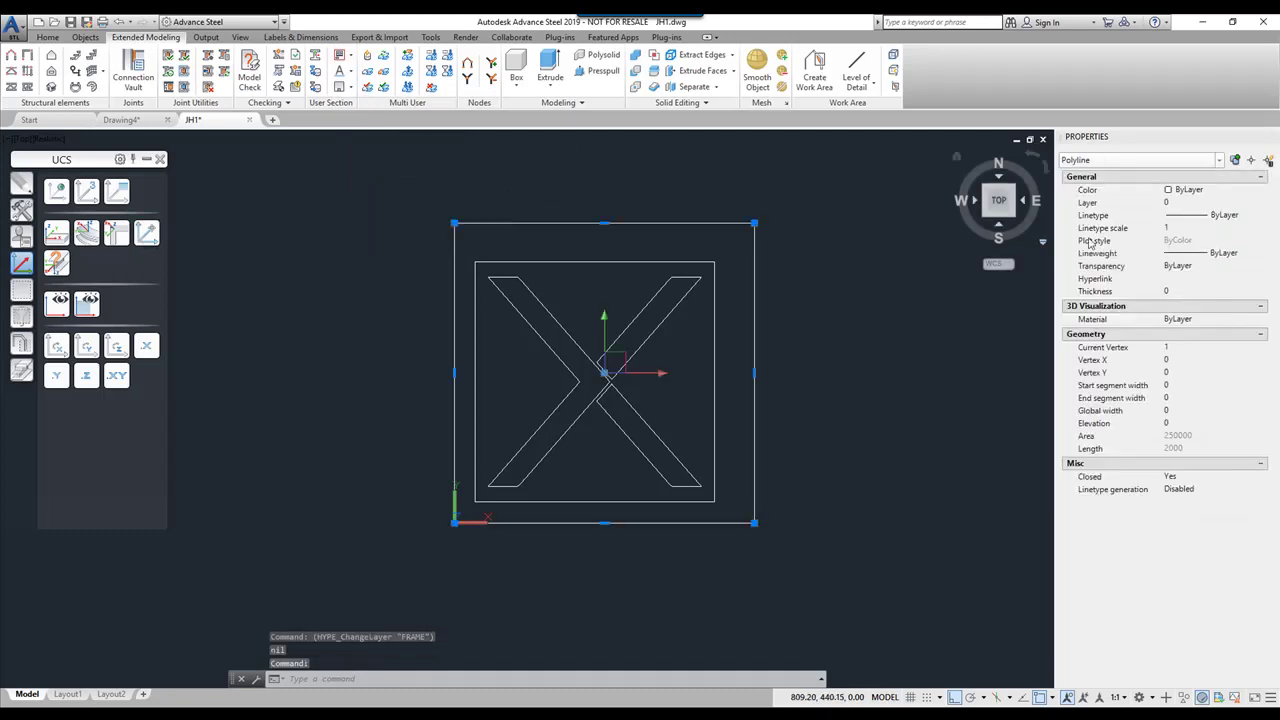
{"action": "left_click", "coordinate": [1251, 190]}
{"action": "left_click", "coordinate": [1263, 192]}
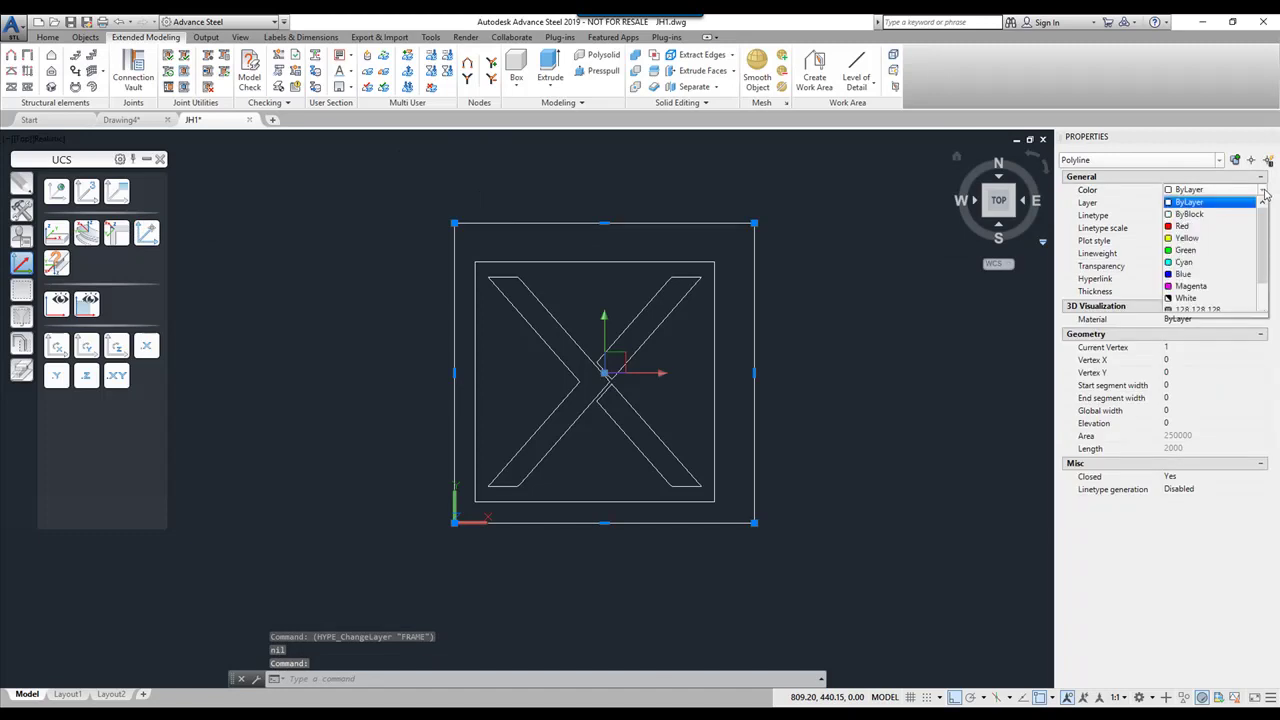
{"action": "left_click", "coordinate": [1221, 187]}
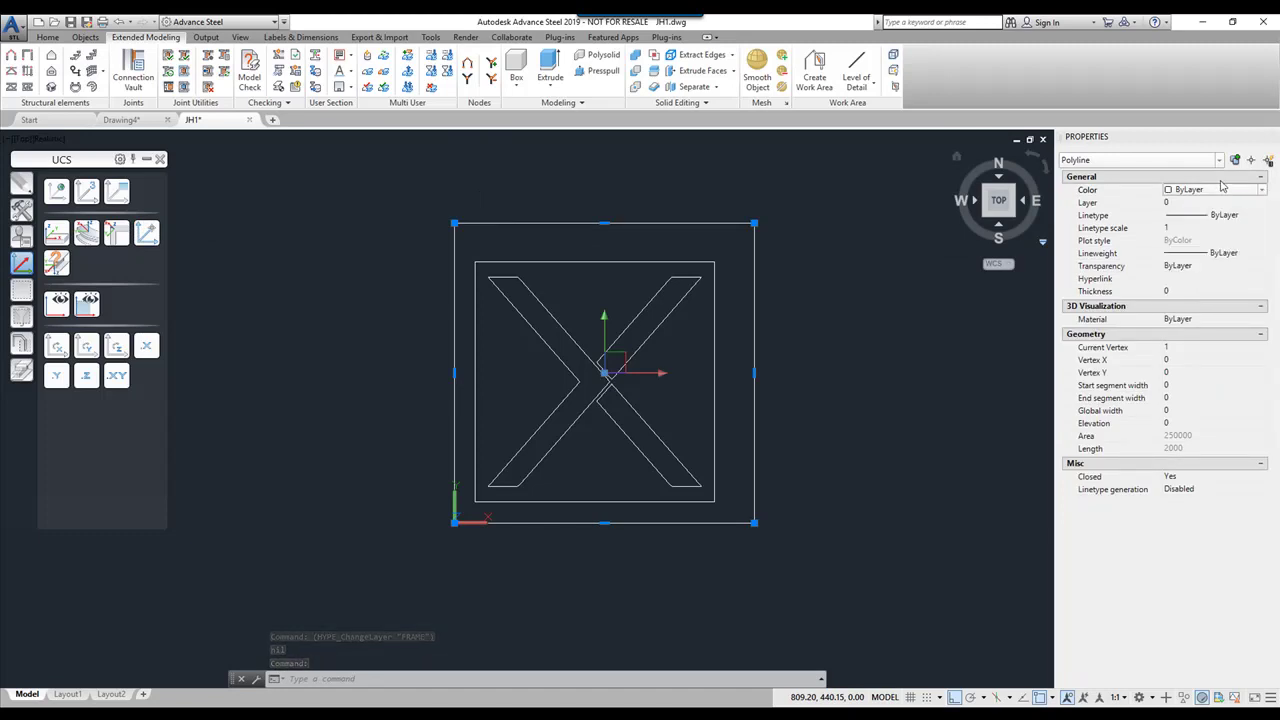
{"action": "left_click", "coordinate": [1250, 203]}
{"action": "left_click", "coordinate": [1262, 202]}
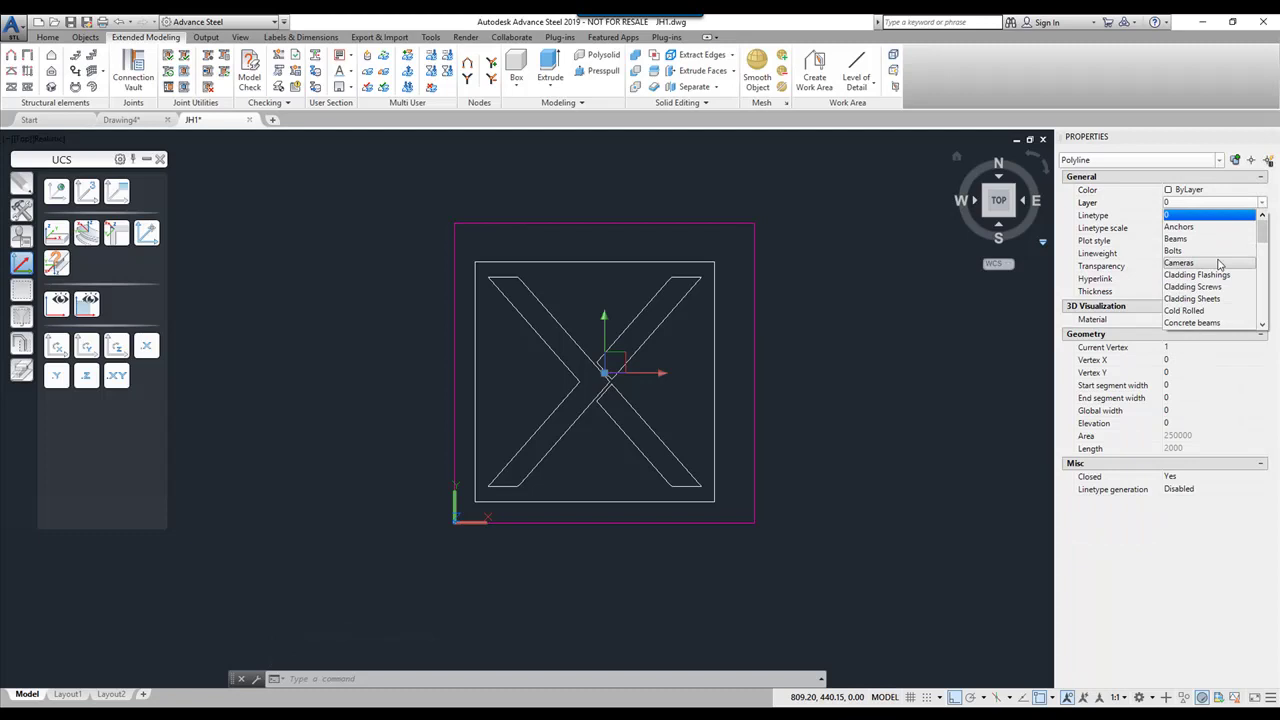
{"action": "scroll", "coordinate": [1217, 266], "scroll_direction": "down", "scroll_amount": 5}
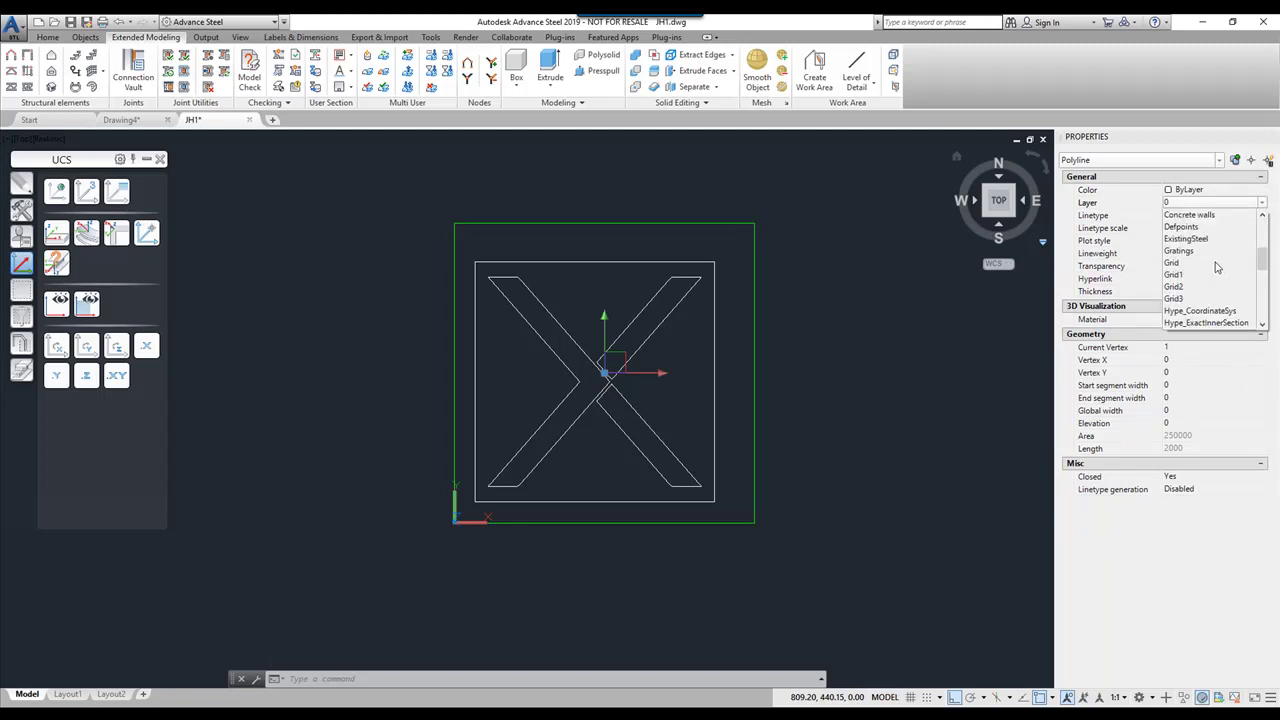
{"action": "scroll", "coordinate": [1205, 268], "scroll_direction": "down", "scroll_amount": 1}
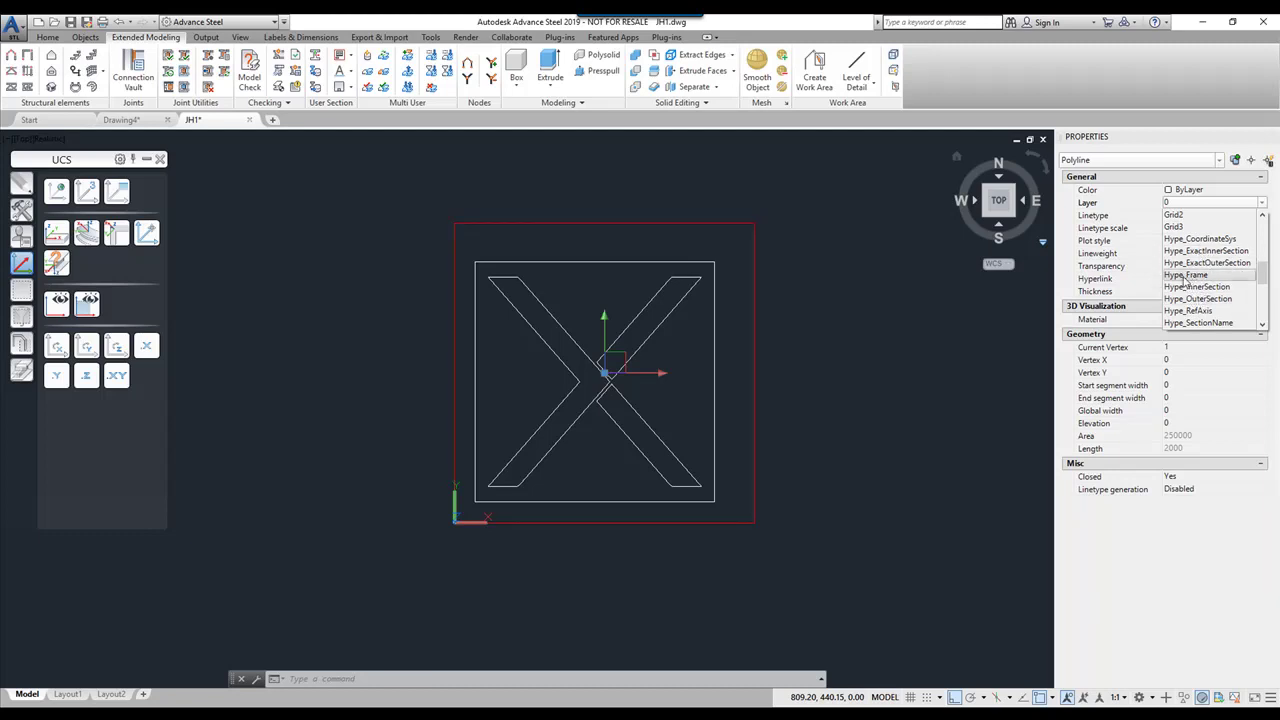
{"action": "left_click", "coordinate": [1185, 279]}
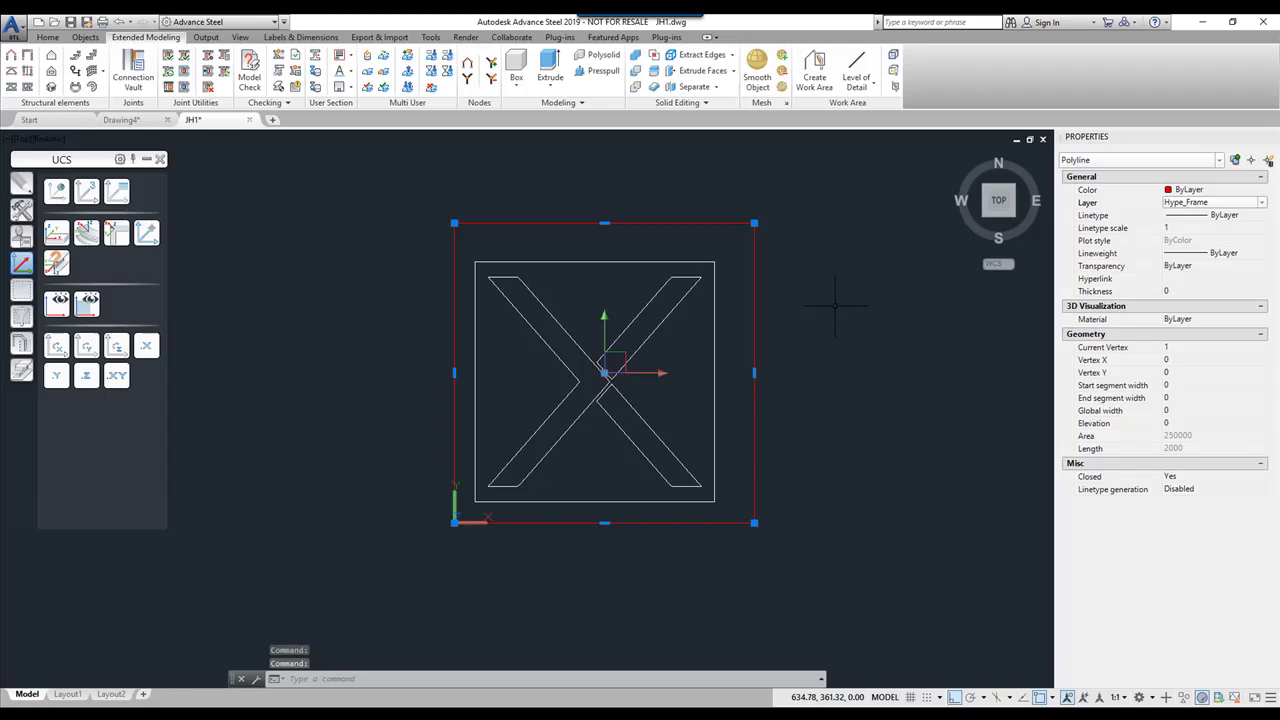
Assign the inner square polyline to the Hype_OuterSection layer in Properties, turning it green.
{"action": "key", "text": "Escape"}
{"action": "key", "text": "Escape"}
{"action": "key", "text": "Escape"}
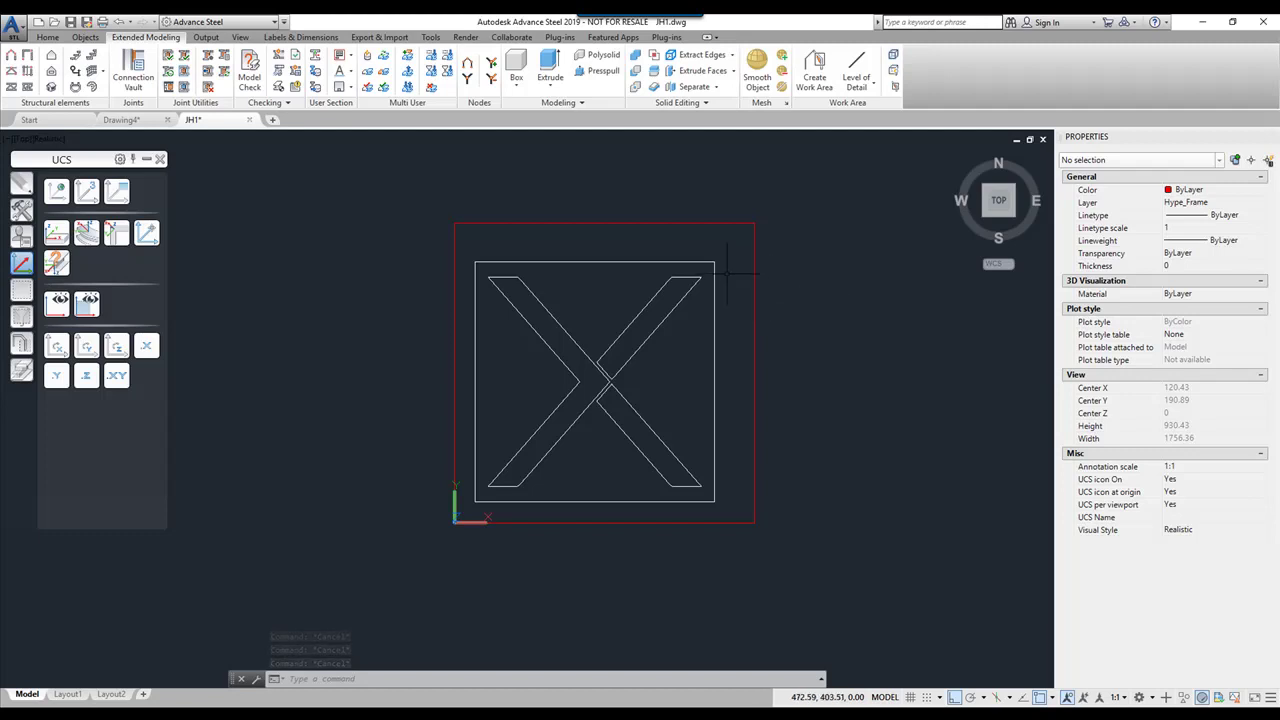
{"action": "left_click", "coordinate": [598, 263]}
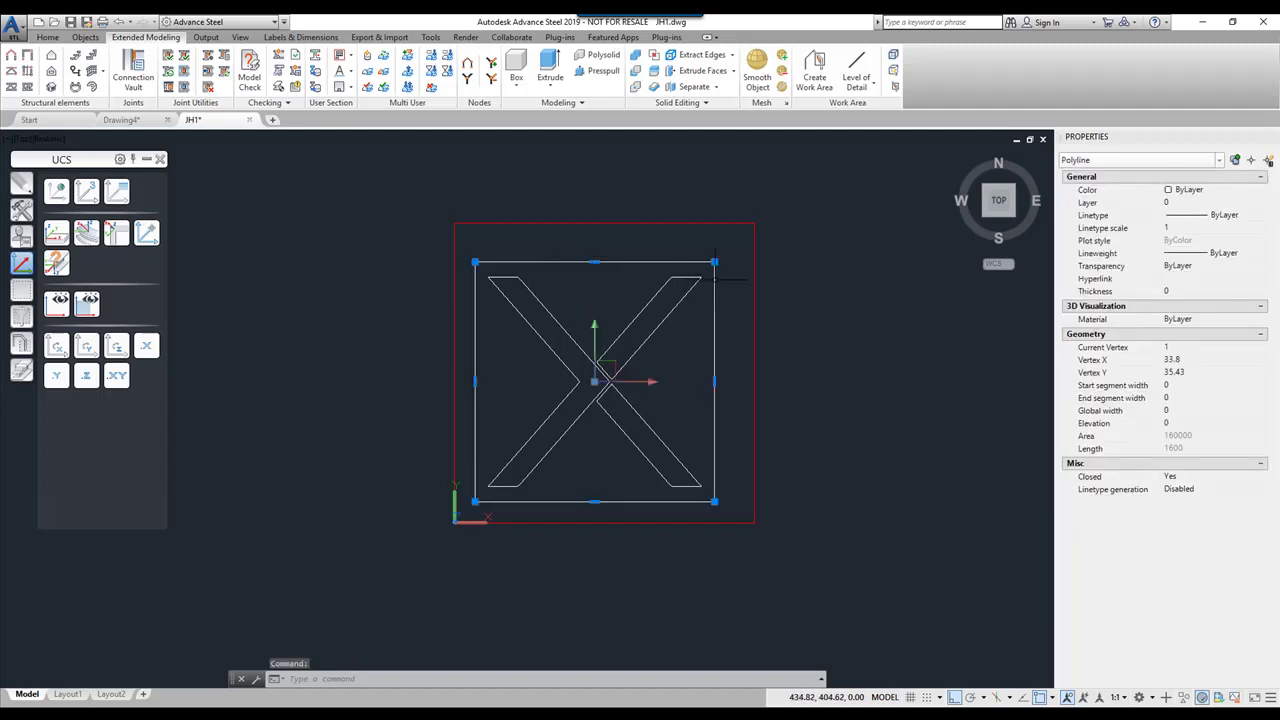
{"action": "left_click", "coordinate": [1262, 202]}
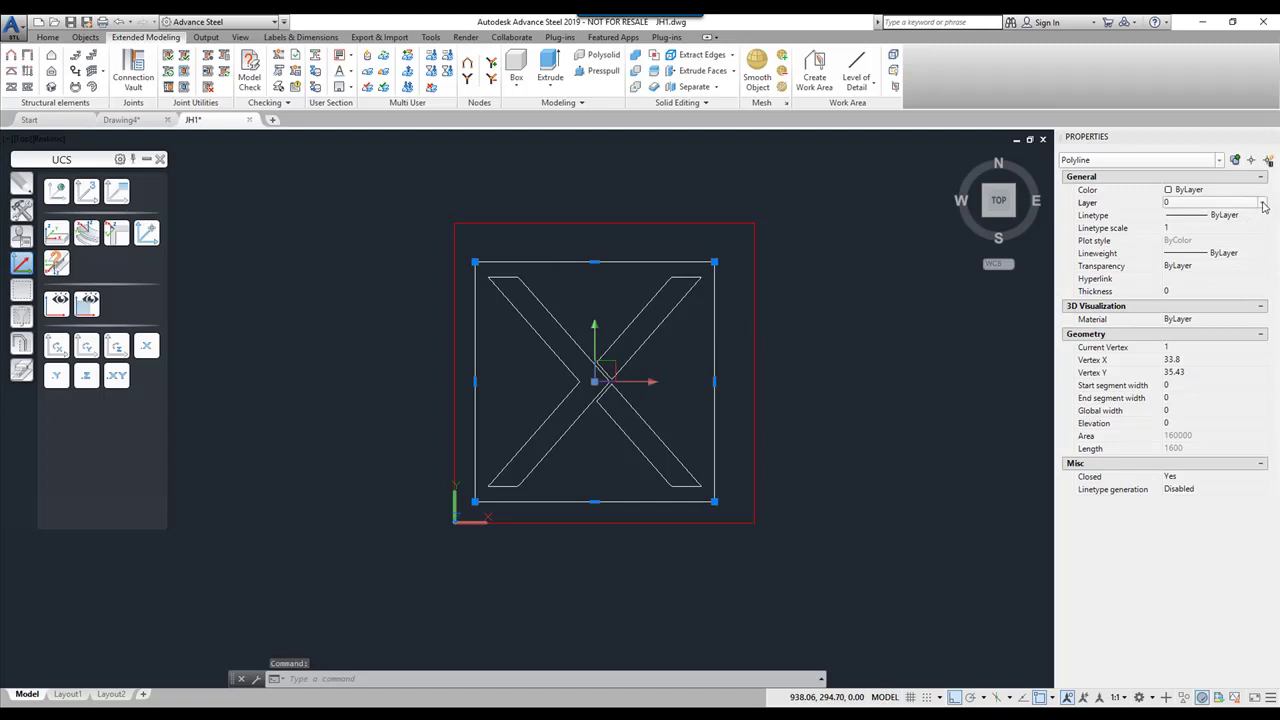
{"action": "left_click", "coordinate": [1262, 202]}
{"action": "scroll", "coordinate": [1264, 240], "scroll_direction": "down", "scroll_amount": 2}
{"action": "scroll", "coordinate": [1264, 242], "scroll_direction": "down", "scroll_amount": 5}
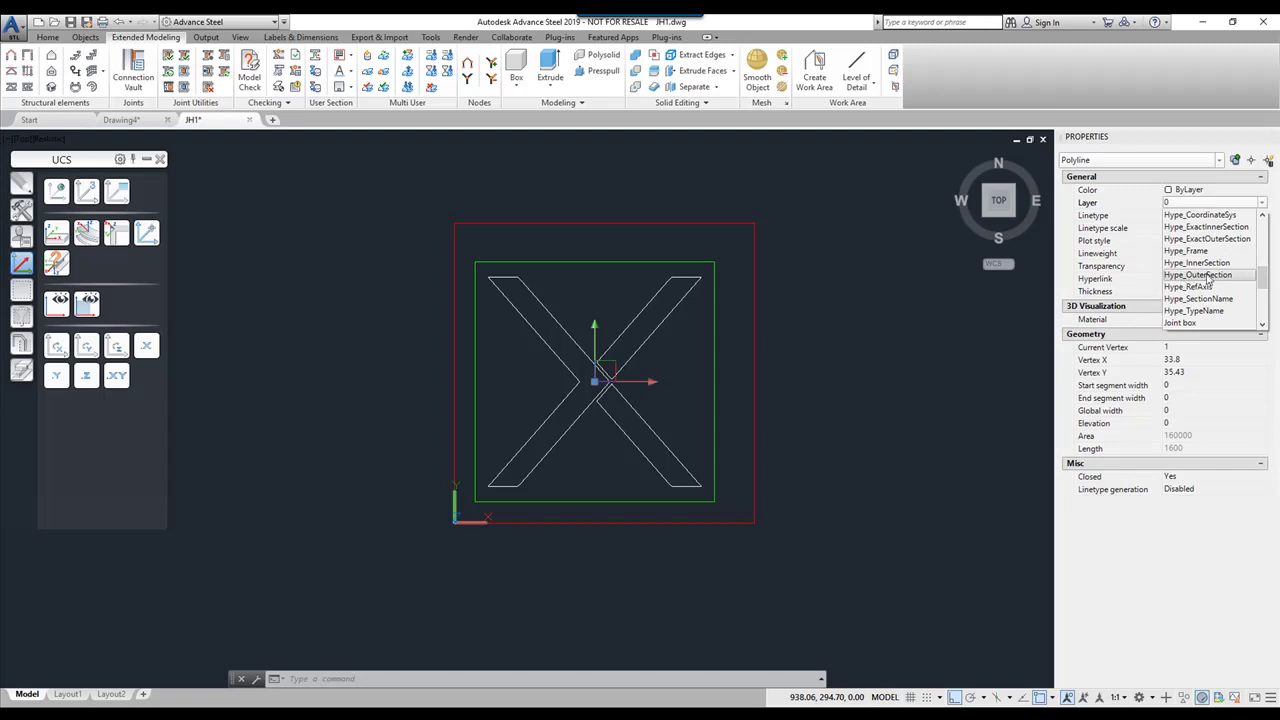
{"action": "left_click", "coordinate": [1209, 276]}
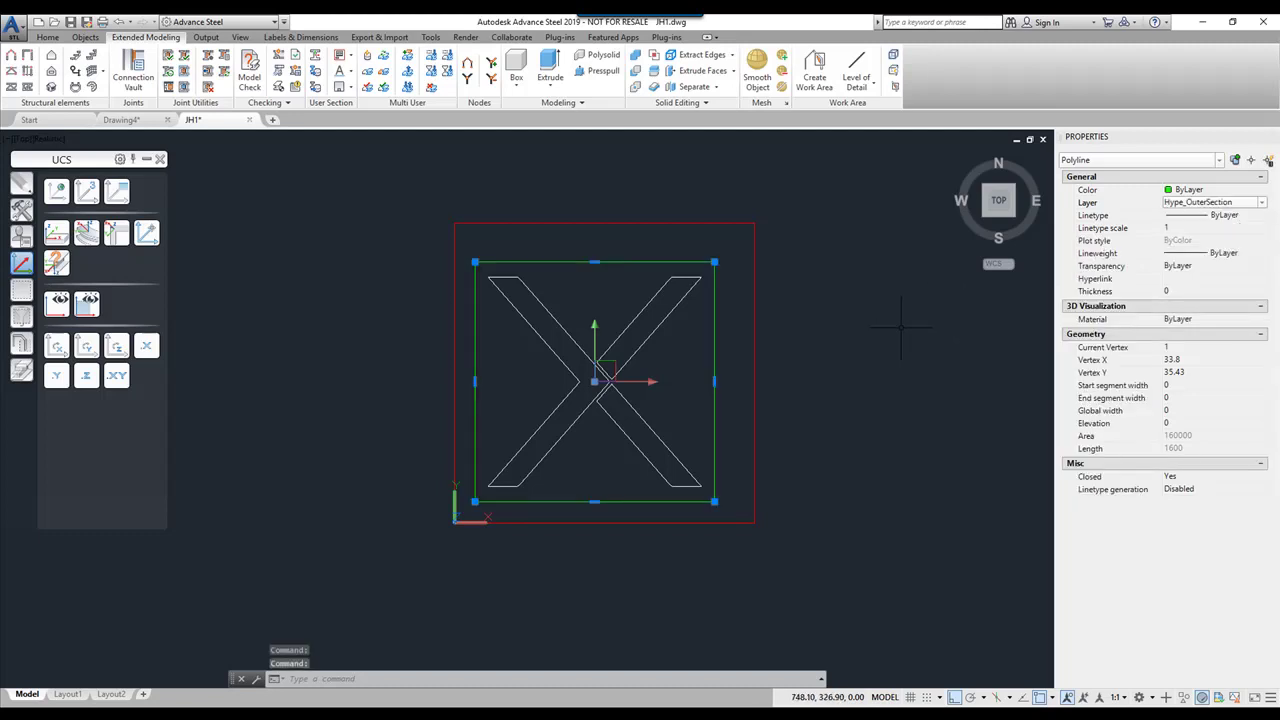
Crossing-select the three X polylines and assign them to Hype_InnerSection, turning them yellow.
{"action": "key", "text": "Escape"}
{"action": "key", "text": "Escape"}
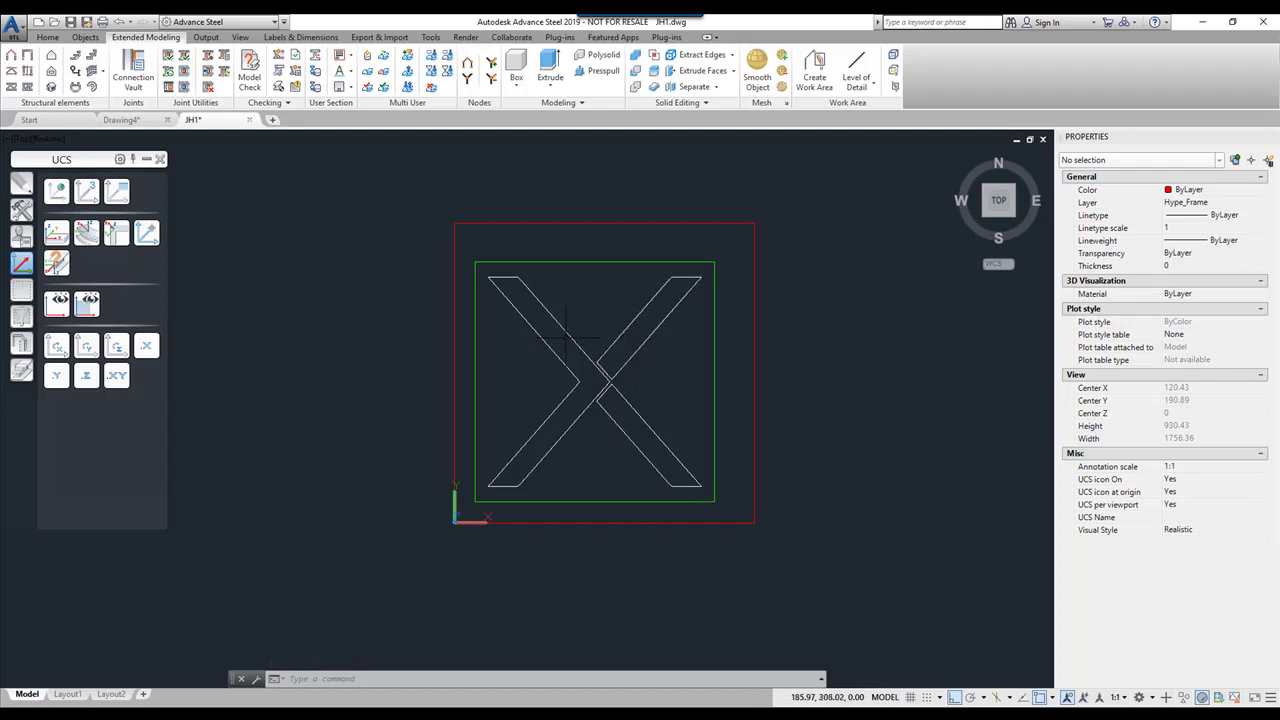
{"action": "left_click", "coordinate": [729, 358]}
{"action": "left_click", "coordinate": [592, 386]}
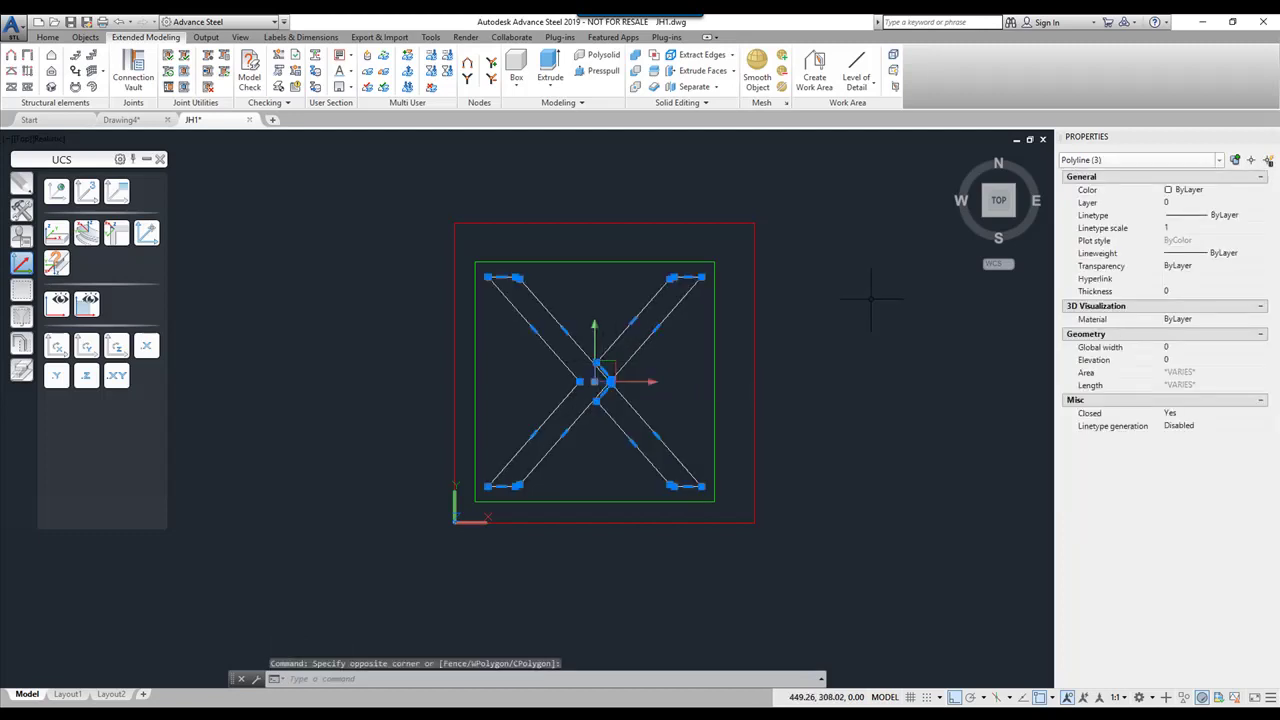
{"action": "left_click", "coordinate": [1250, 202]}
{"action": "left_click", "coordinate": [1261, 202]}
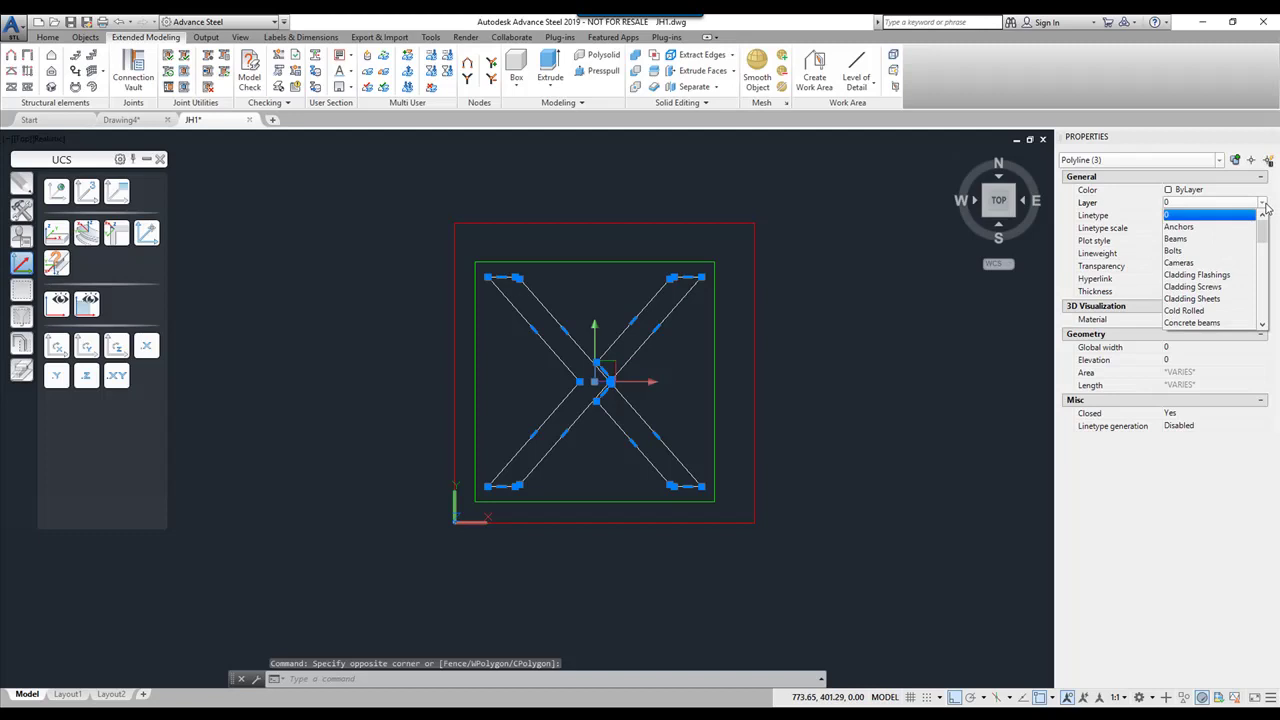
{"action": "left_click_drag", "start_coordinate": [1262, 240], "coordinate": [1266, 278]}
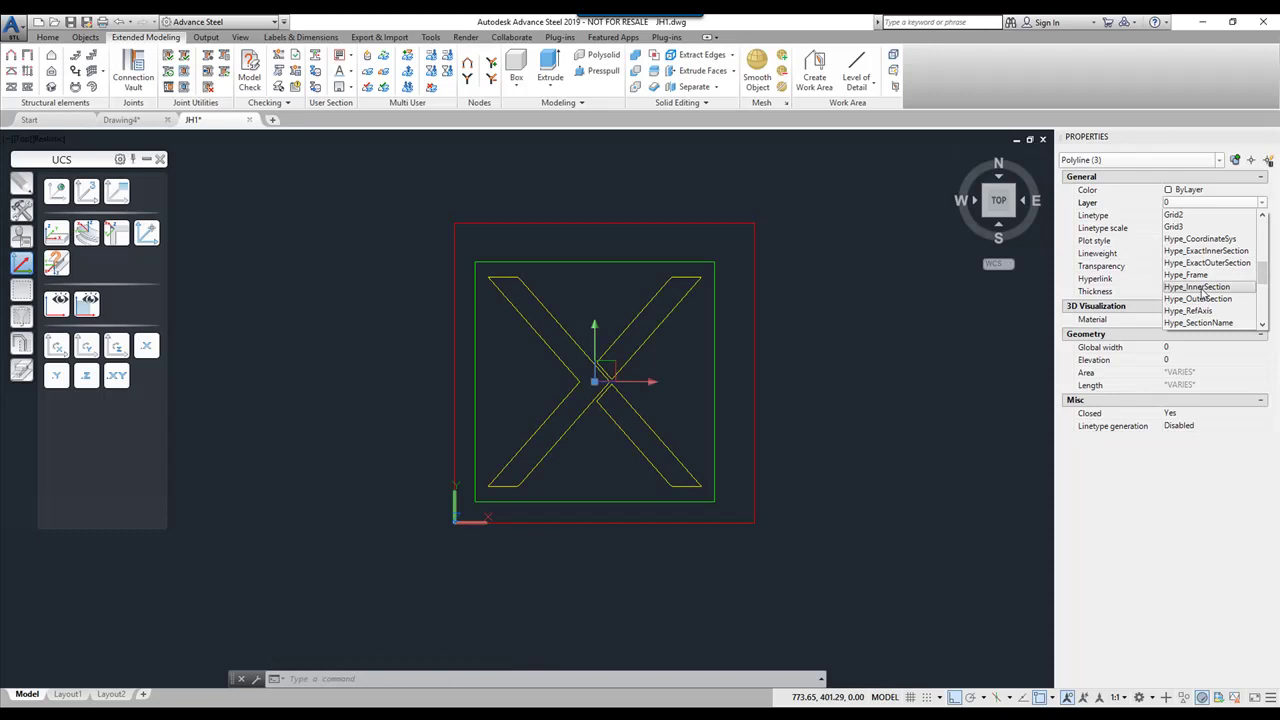
{"action": "left_click", "coordinate": [1202, 290]}
{"action": "key", "text": "Escape"}
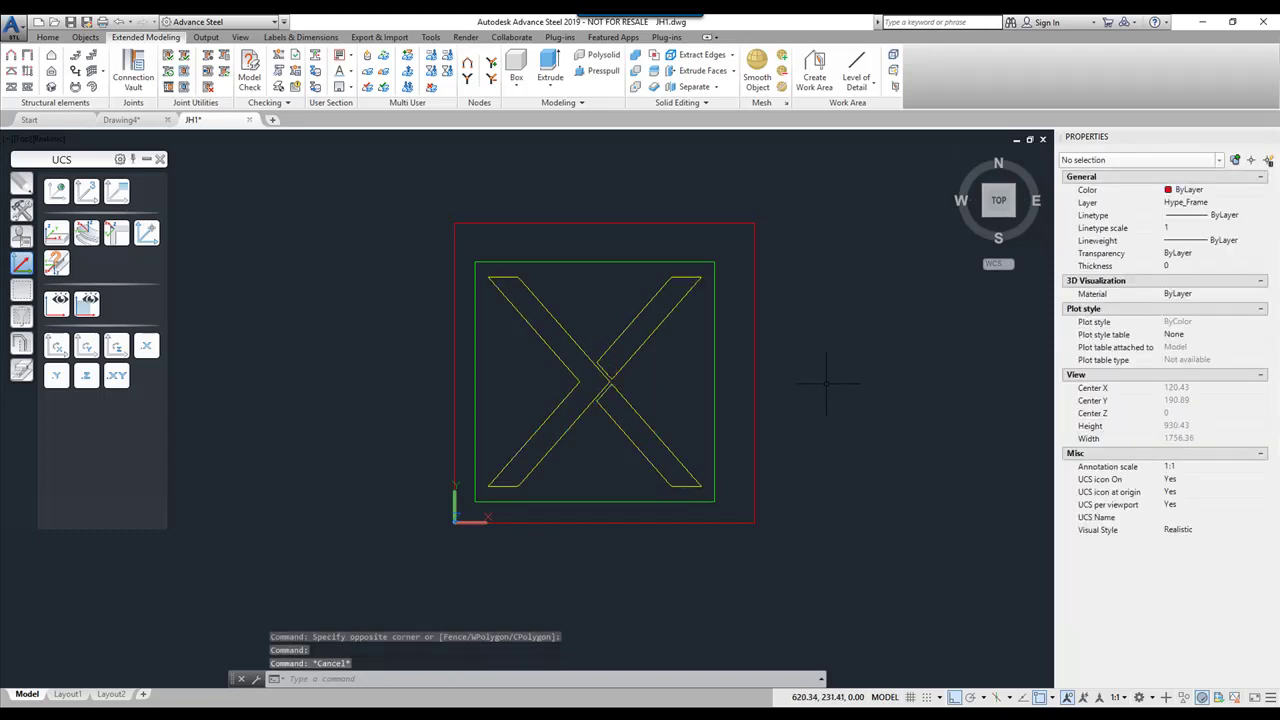
Make Hype_TypeName the current user section layer.
{"action": "key", "text": "Escape"}
{"action": "key", "text": "Escape"}
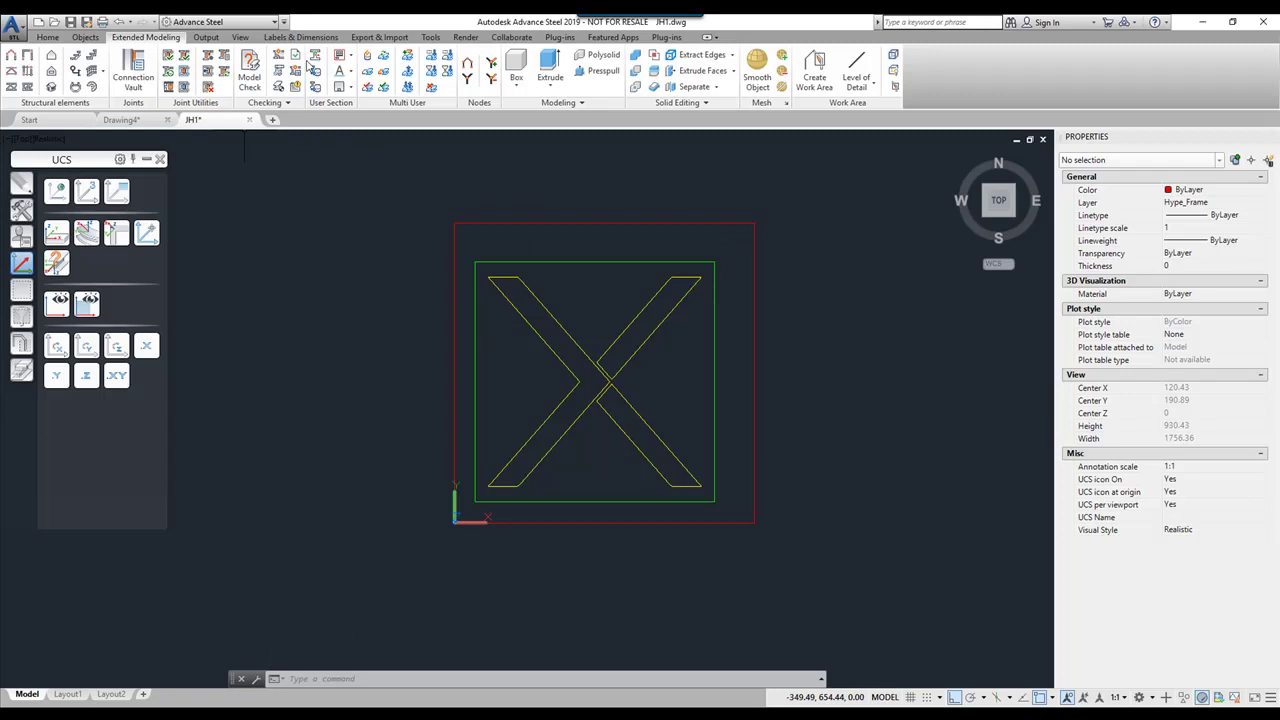
{"action": "left_click", "coordinate": [352, 56]}
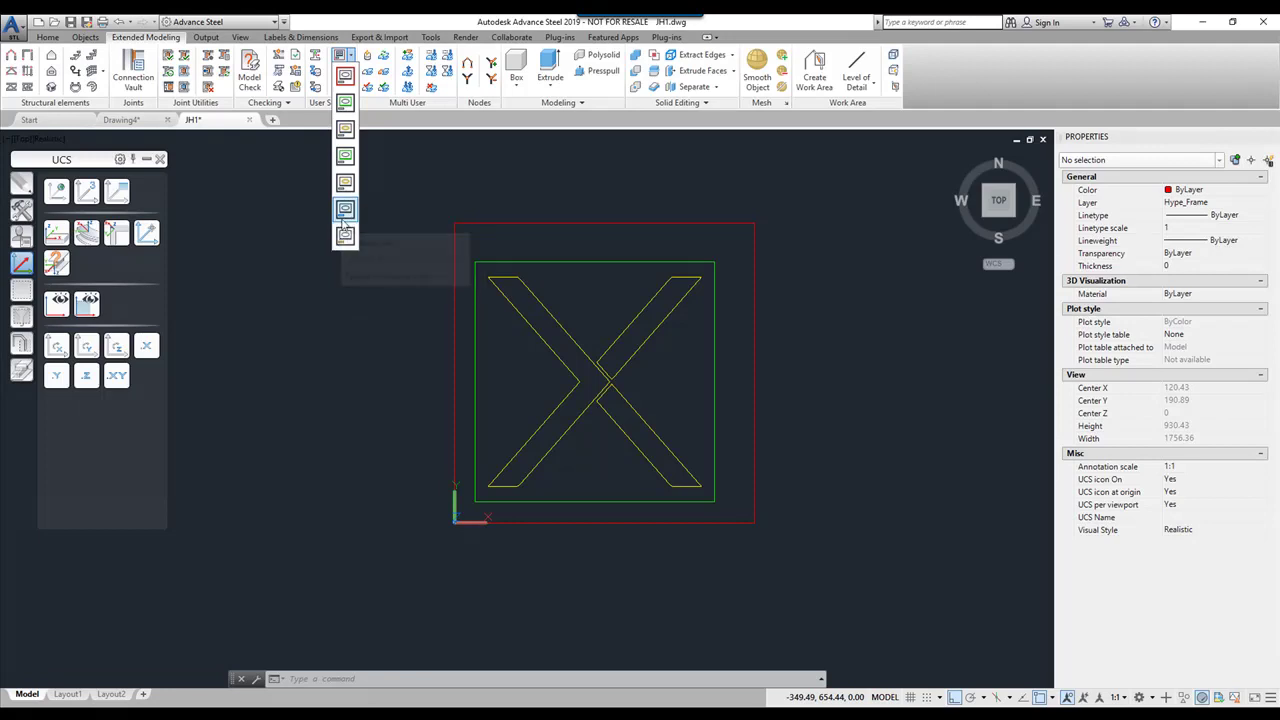
{"action": "left_click", "coordinate": [344, 213]}
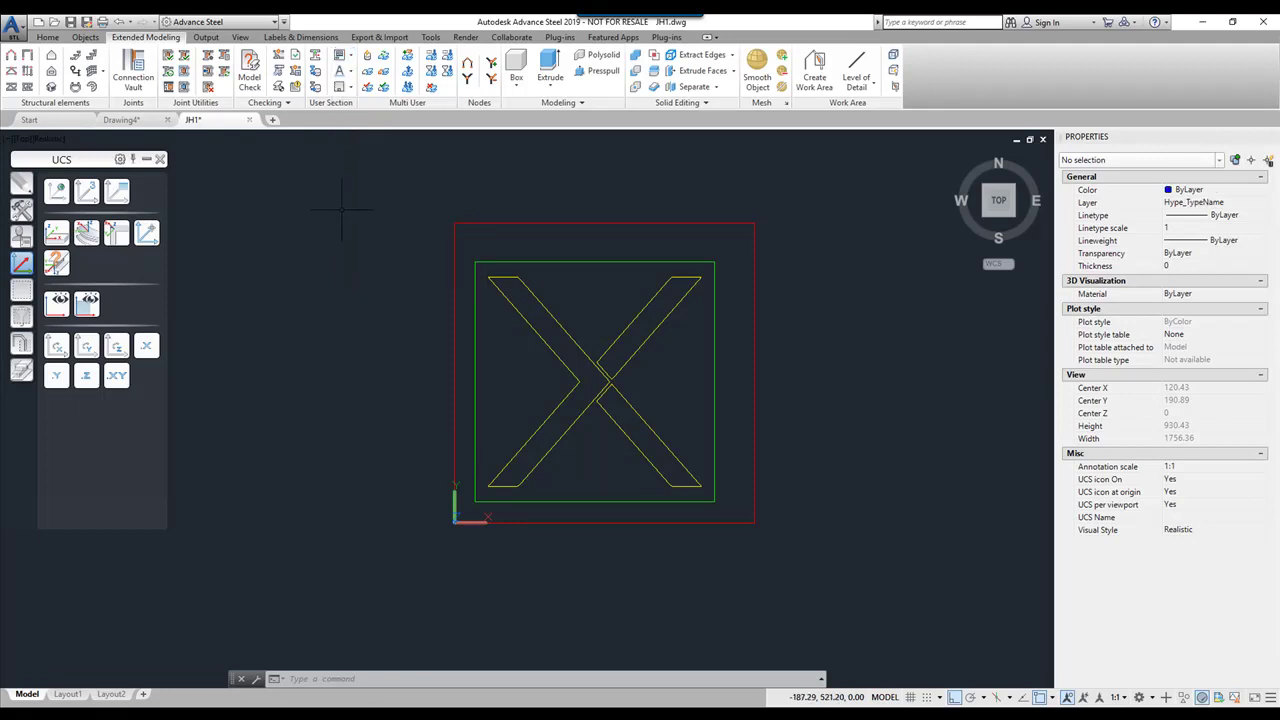
Place the text EXCITECH near the frame's top-left corner with height 25 and zero rotation.
{"action": "left_click", "coordinate": [341, 71]}
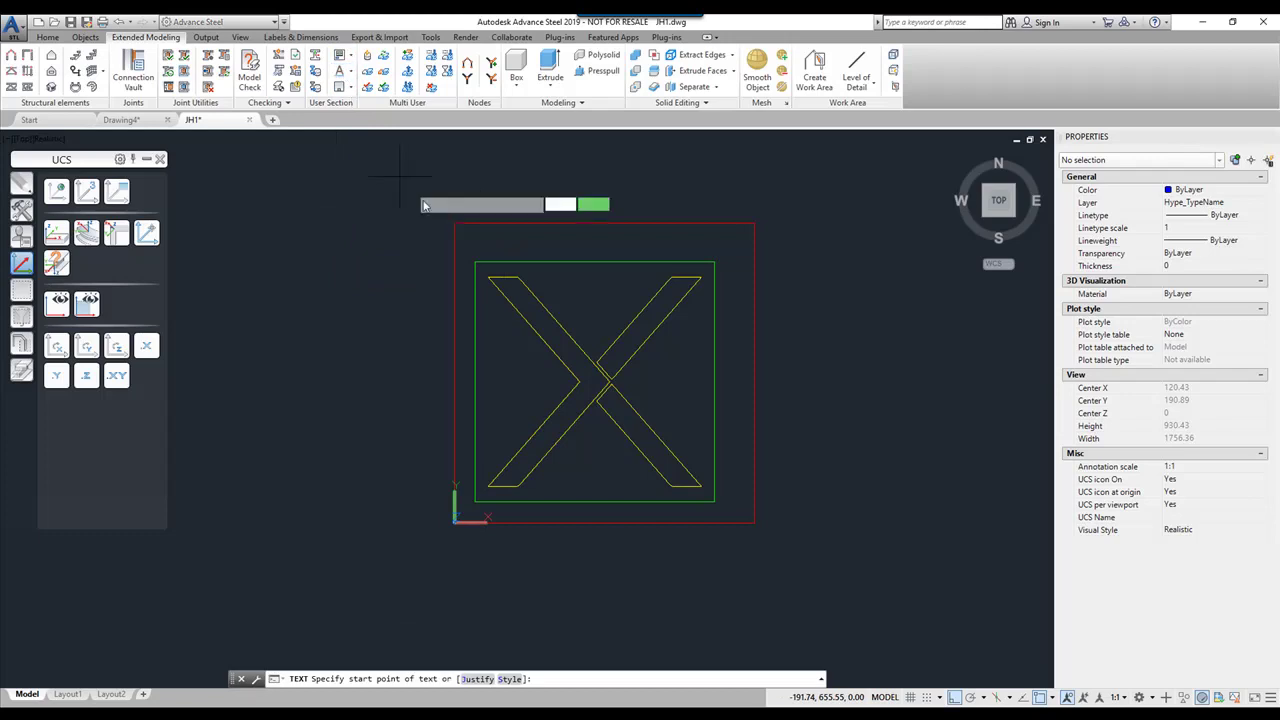
{"action": "left_click", "coordinate": [473, 232]}
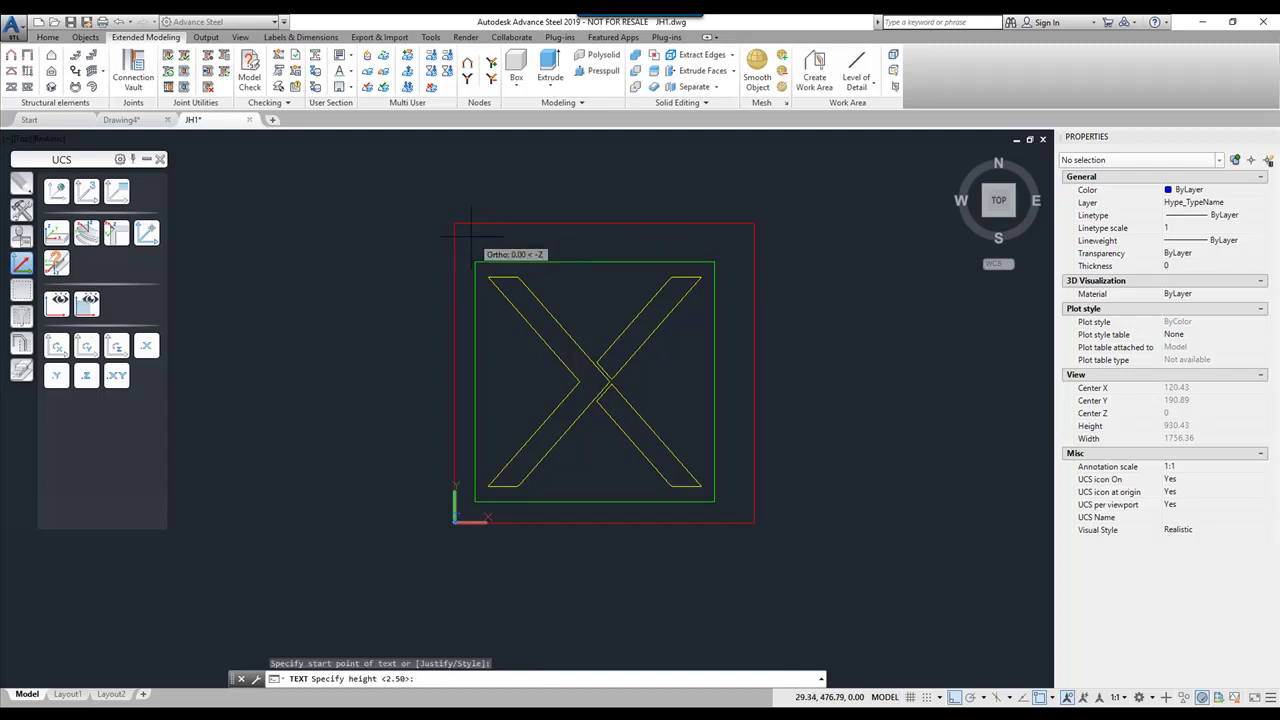
{"action": "type", "text": "25"}
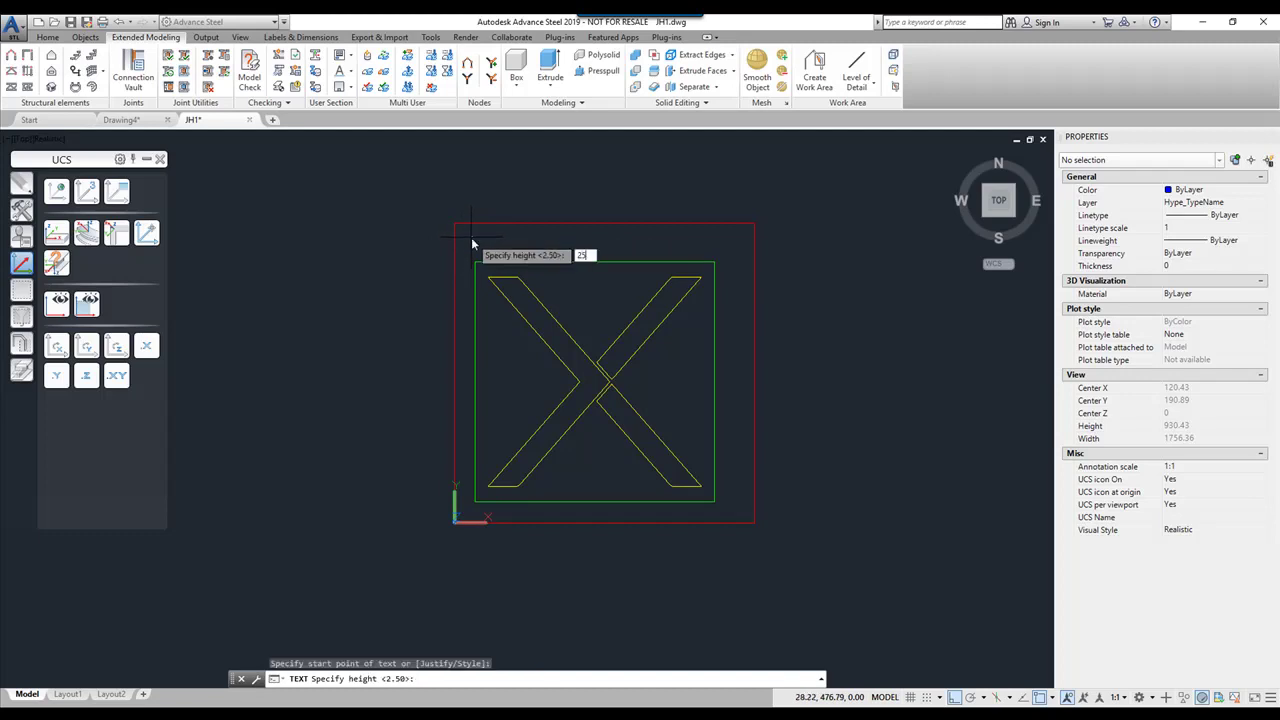
{"action": "key", "text": "Return"}
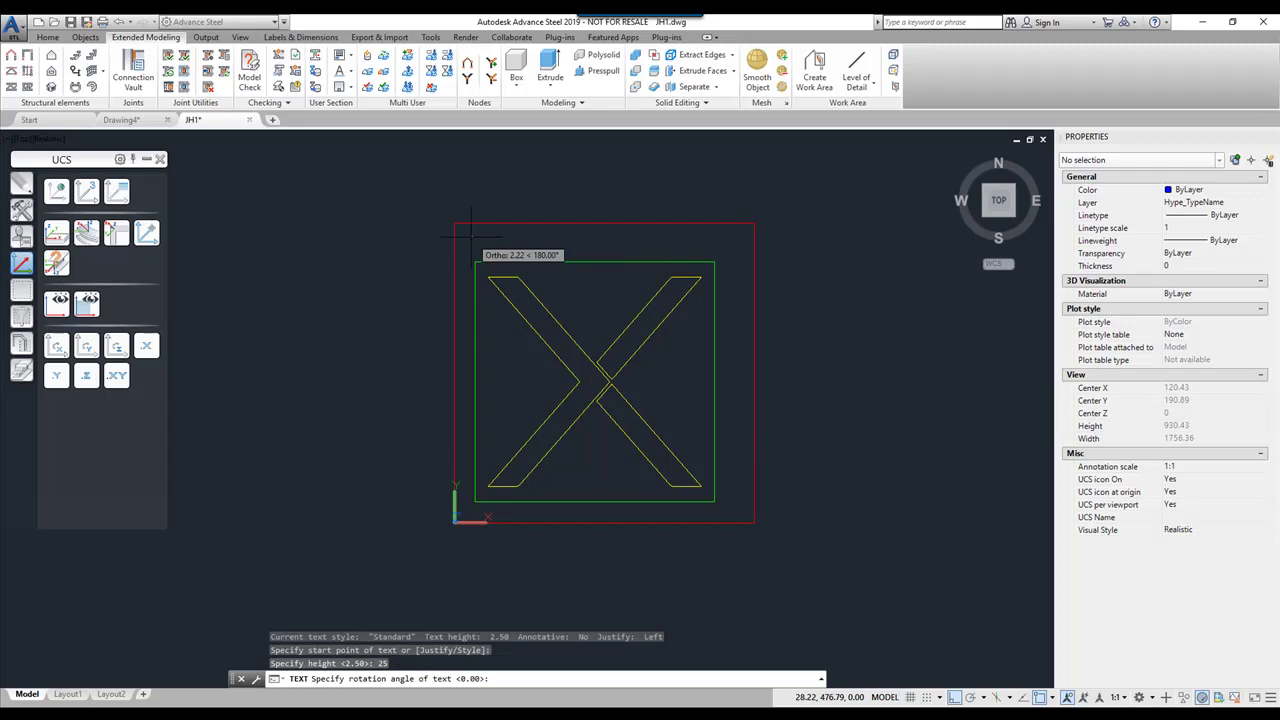
{"action": "key", "text": "Return"}
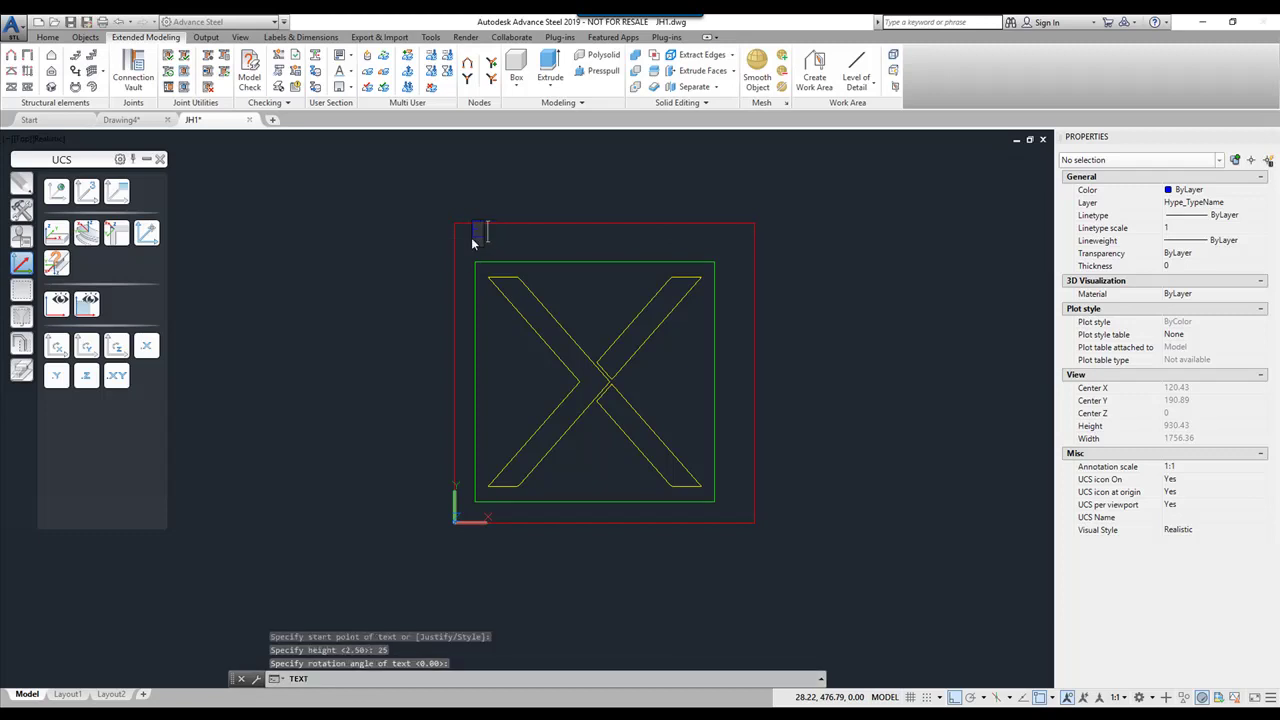
{"action": "type", "text": "CXL1"}
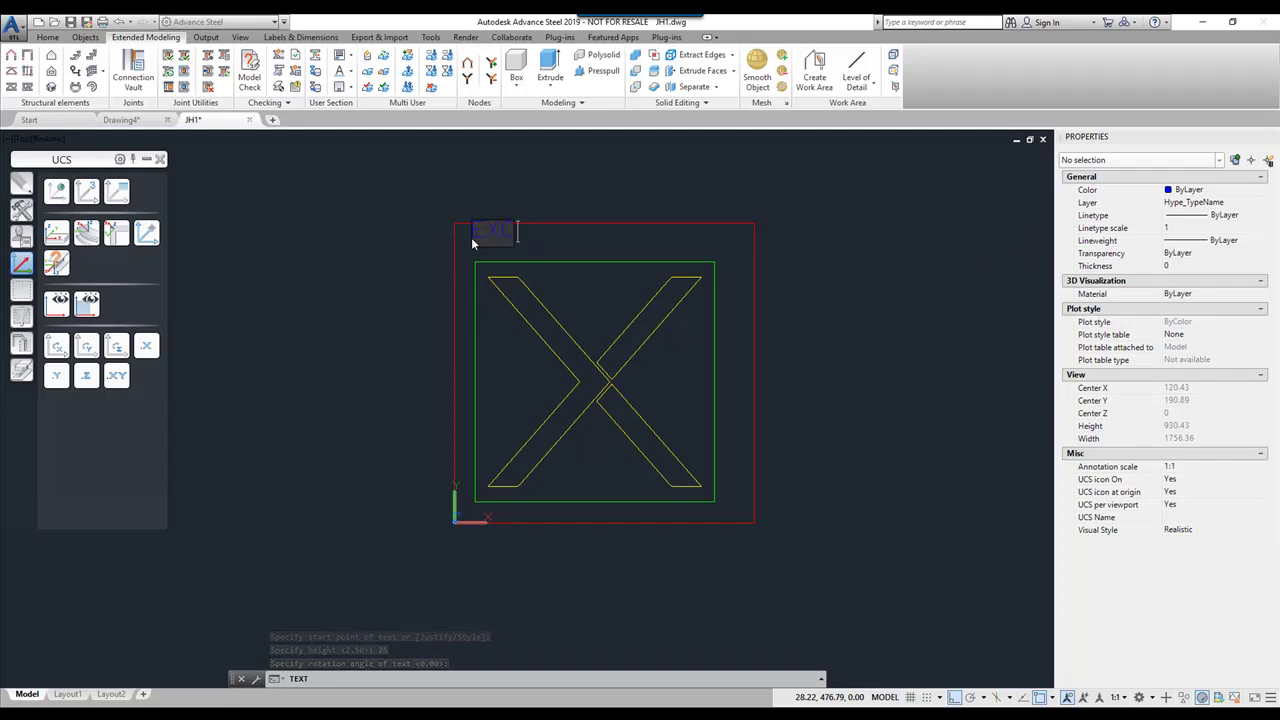
{"action": "type", "text": "TECH"}
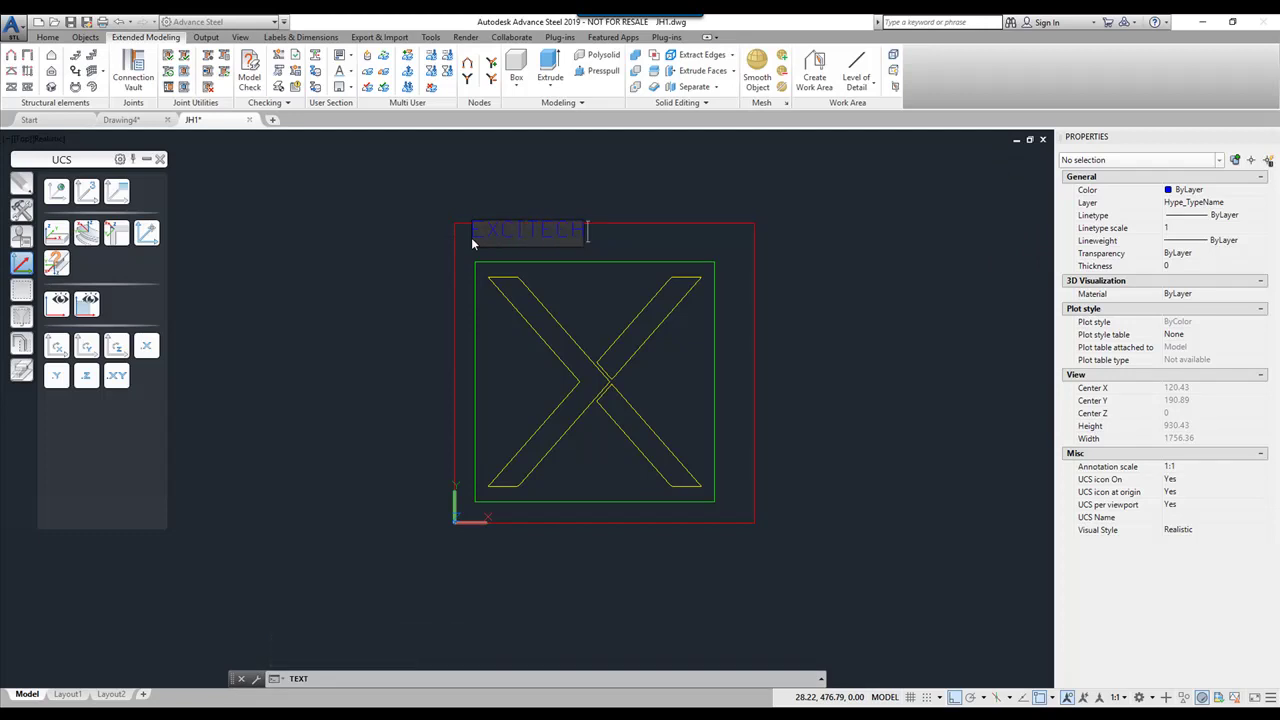
{"action": "key", "text": "Escape"}
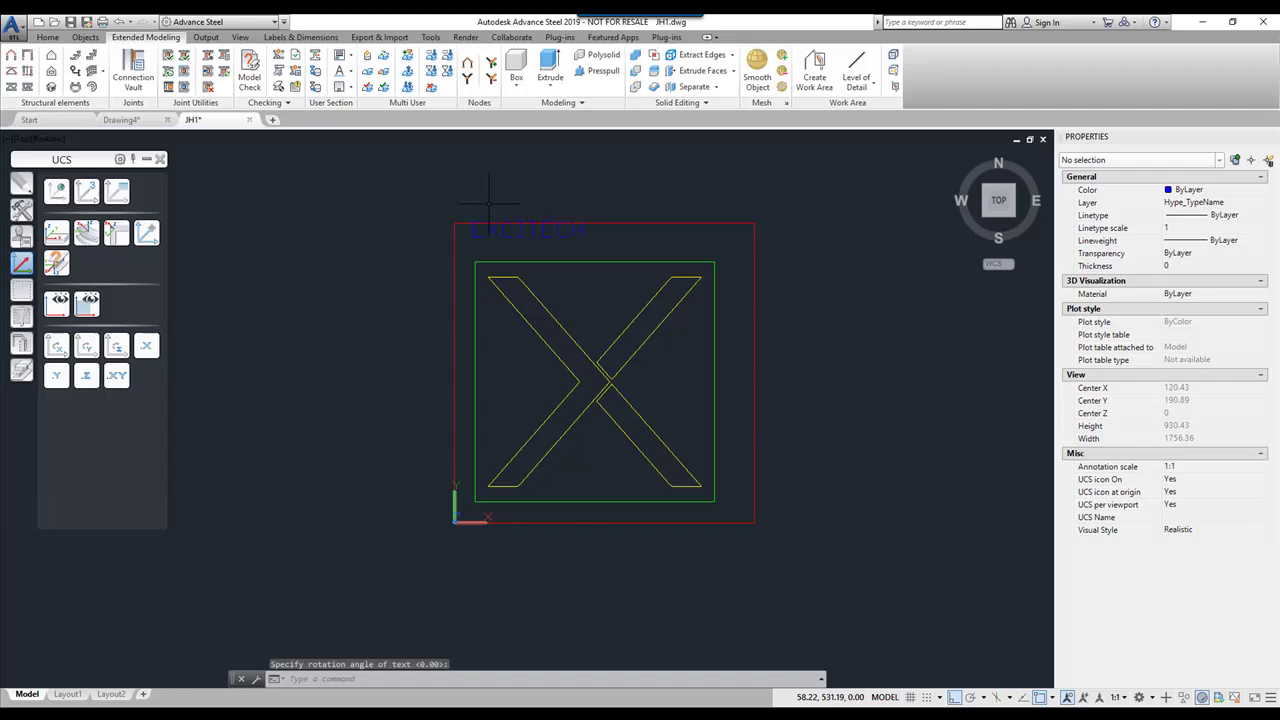
Move the EXCITECH text up to sit above the inner square.
{"action": "left_click", "coordinate": [510, 231]}
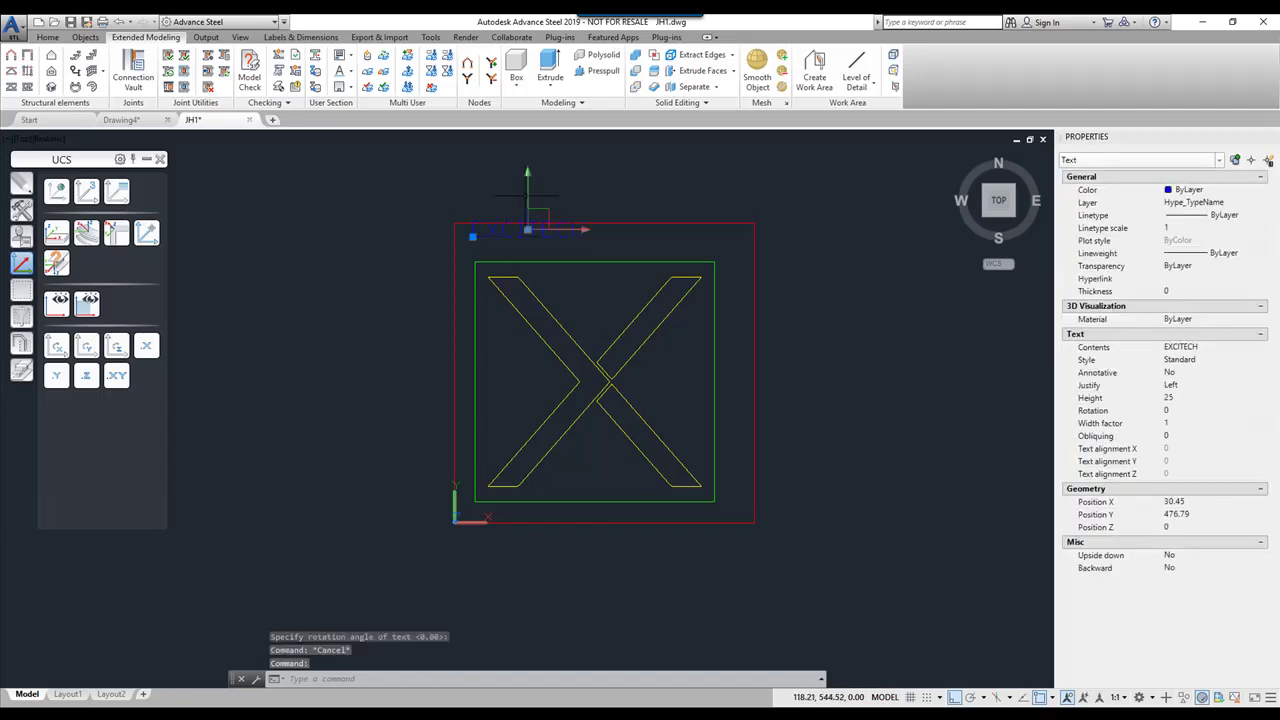
{"action": "type", "text": "m"}
{"action": "key", "text": "Return"}
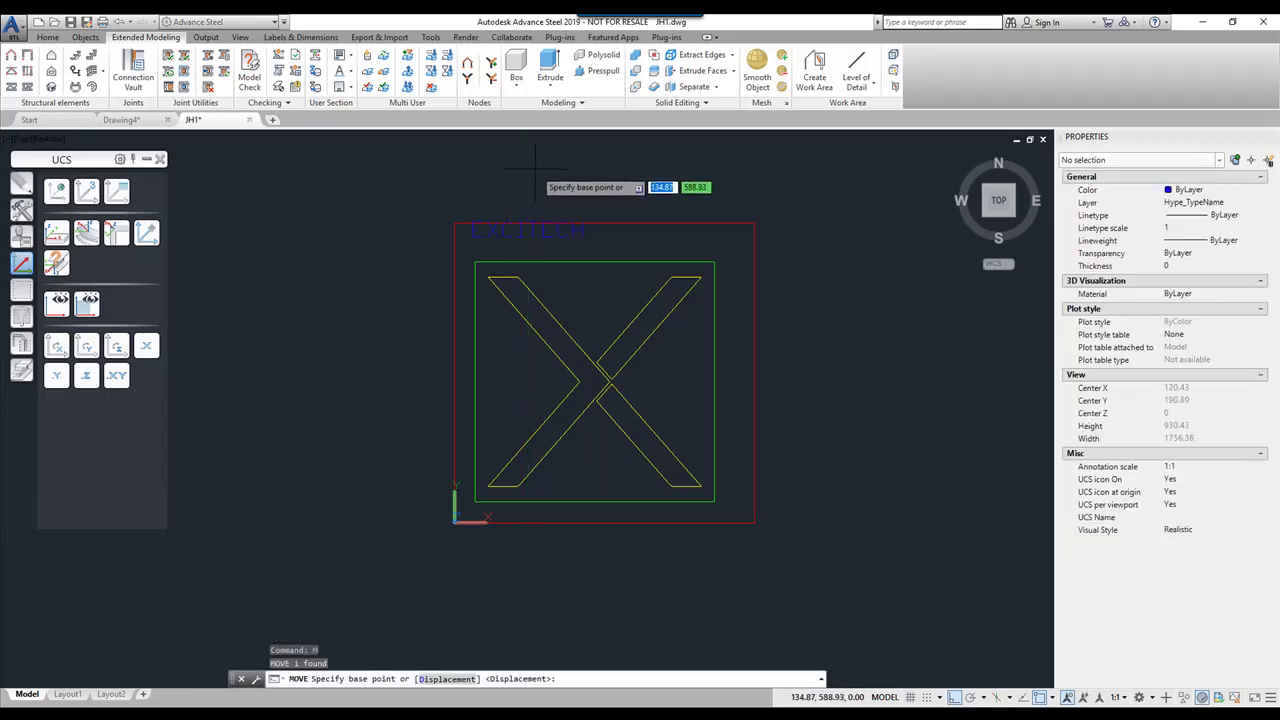
{"action": "left_click", "coordinate": [532, 174]}
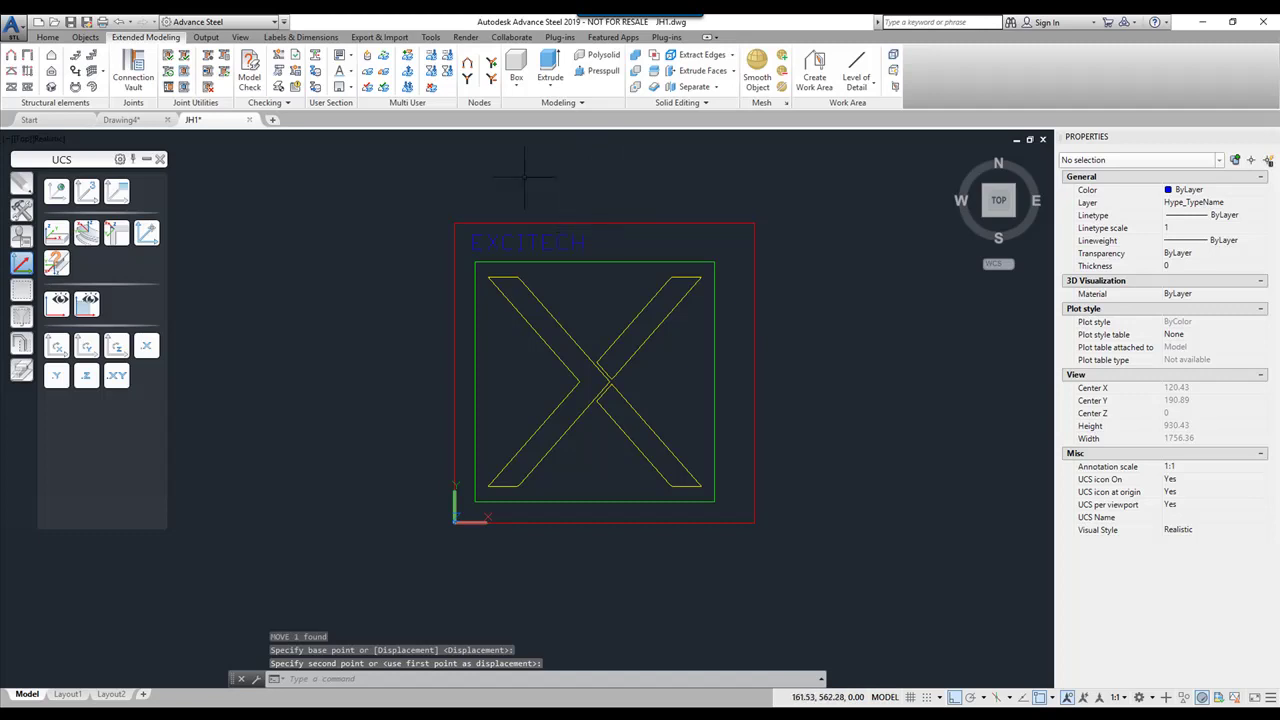
Start copying the EXCITECH text from a base point on it.
{"action": "type", "text": "cp"}
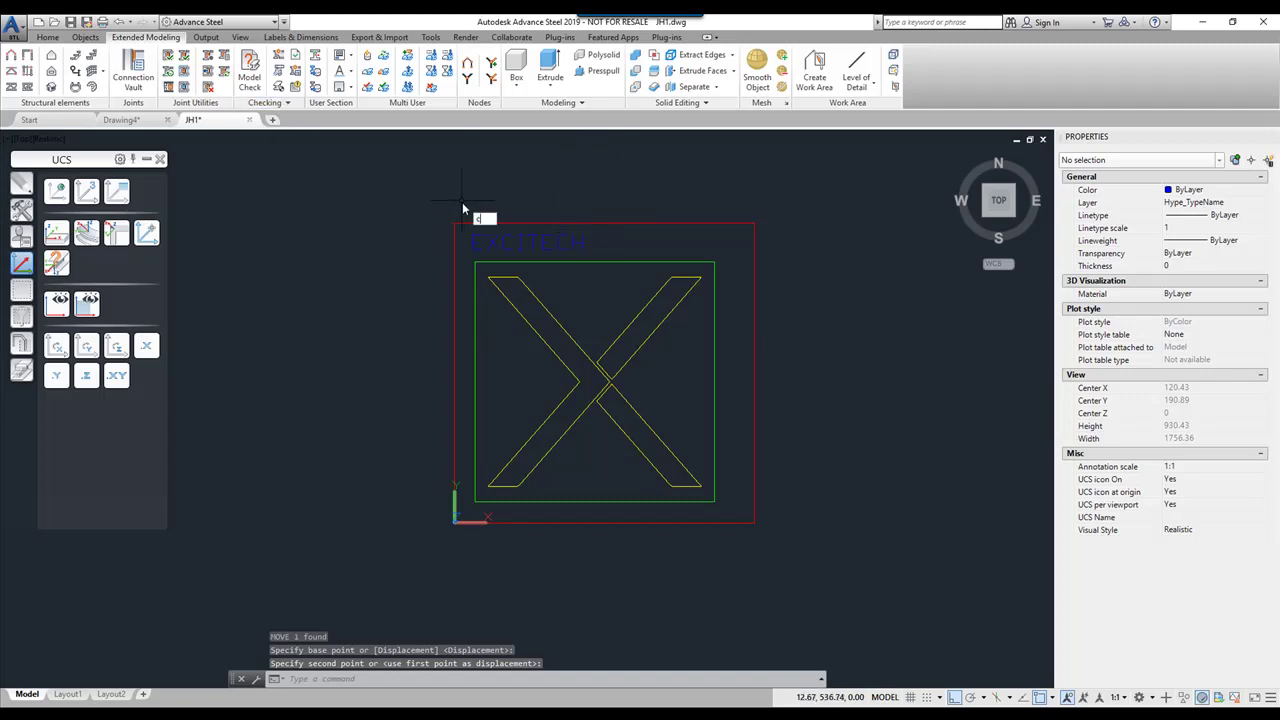
{"action": "key", "text": "Return"}
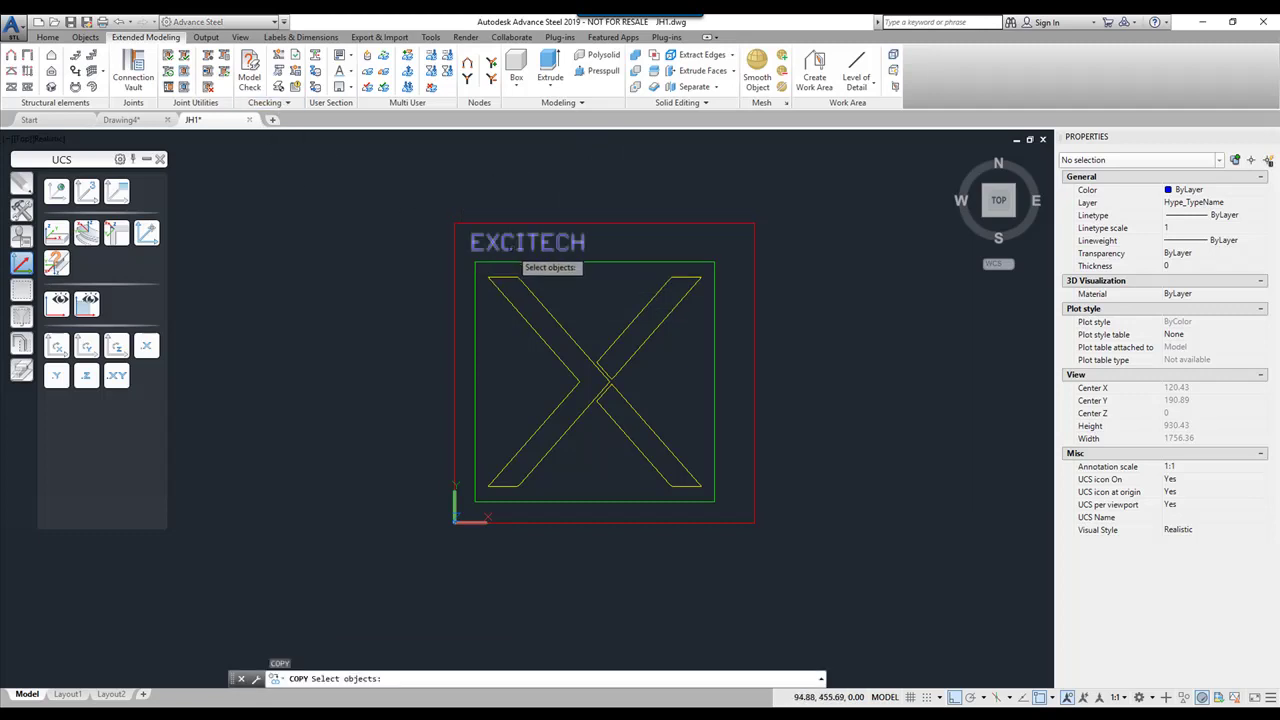
{"action": "key", "text": "Return"}
{"action": "left_click", "coordinate": [528, 171]}
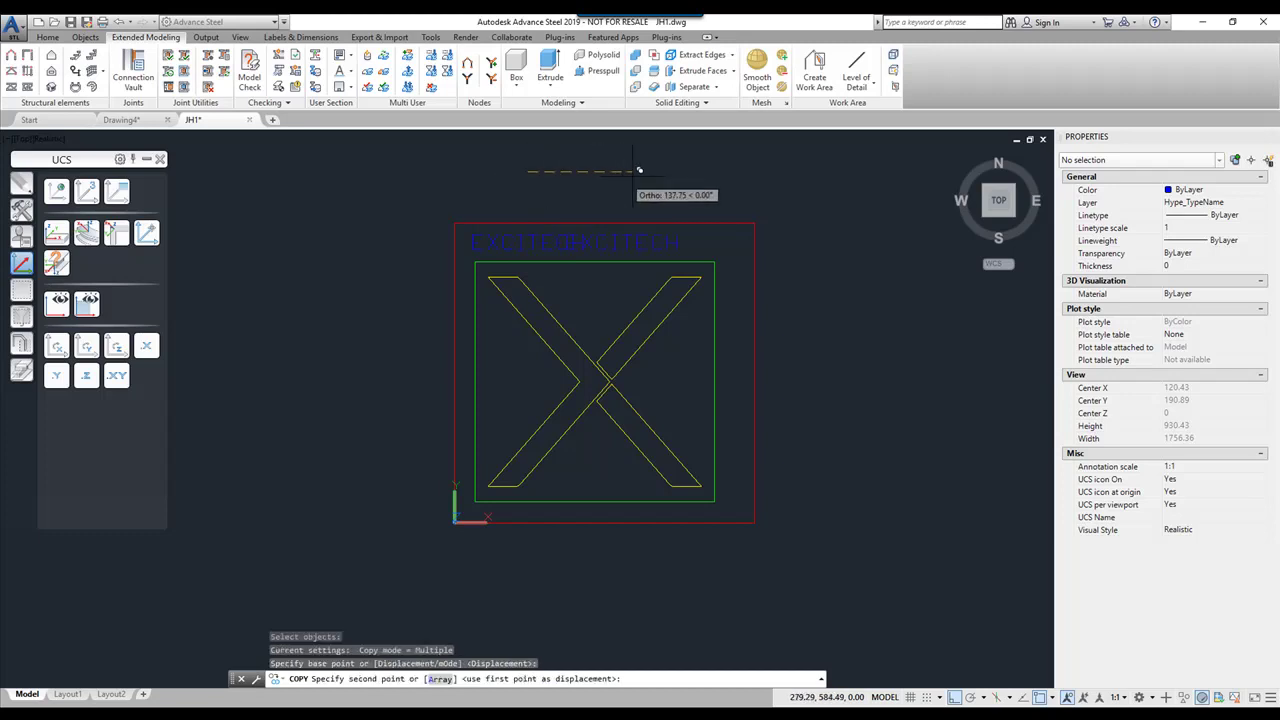
Place the text copy to the right of EXCITECH and edit it to read LOGO.
{"action": "left_click", "coordinate": [670, 165]}
{"action": "key", "text": "Escape"}
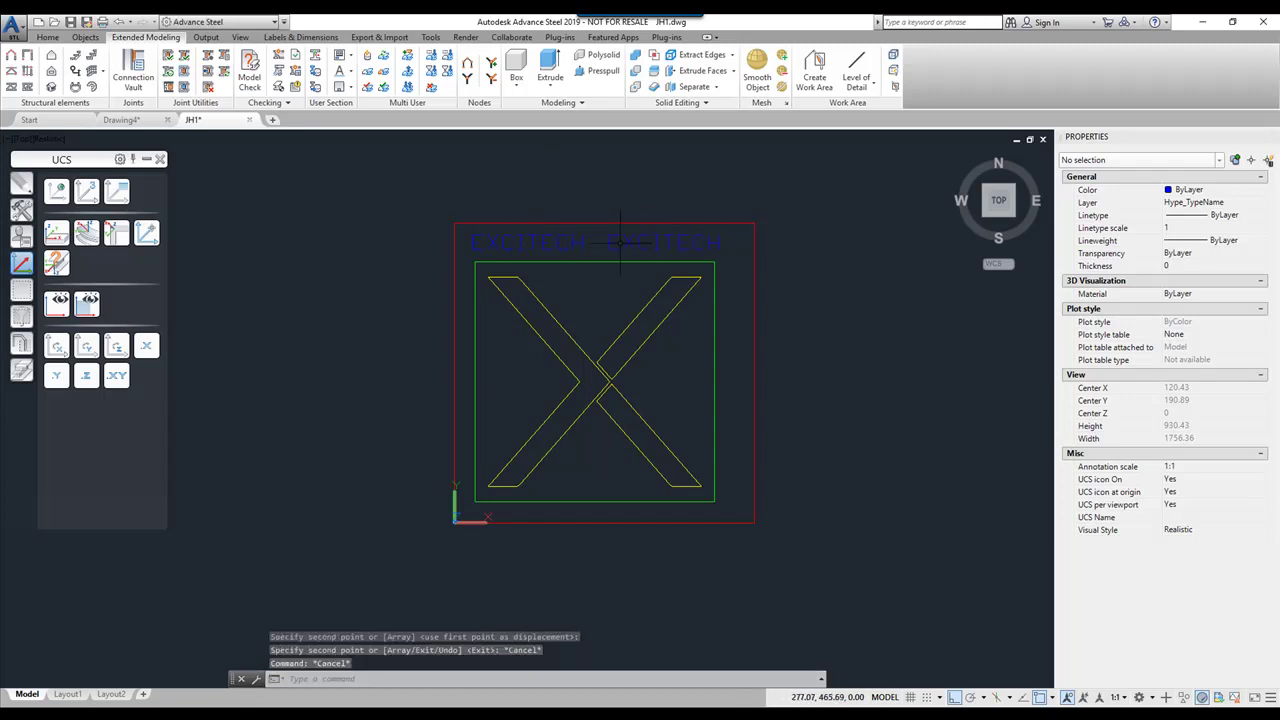
{"action": "left_click", "coordinate": [628, 241]}
{"action": "double_click", "coordinate": [628, 241]}
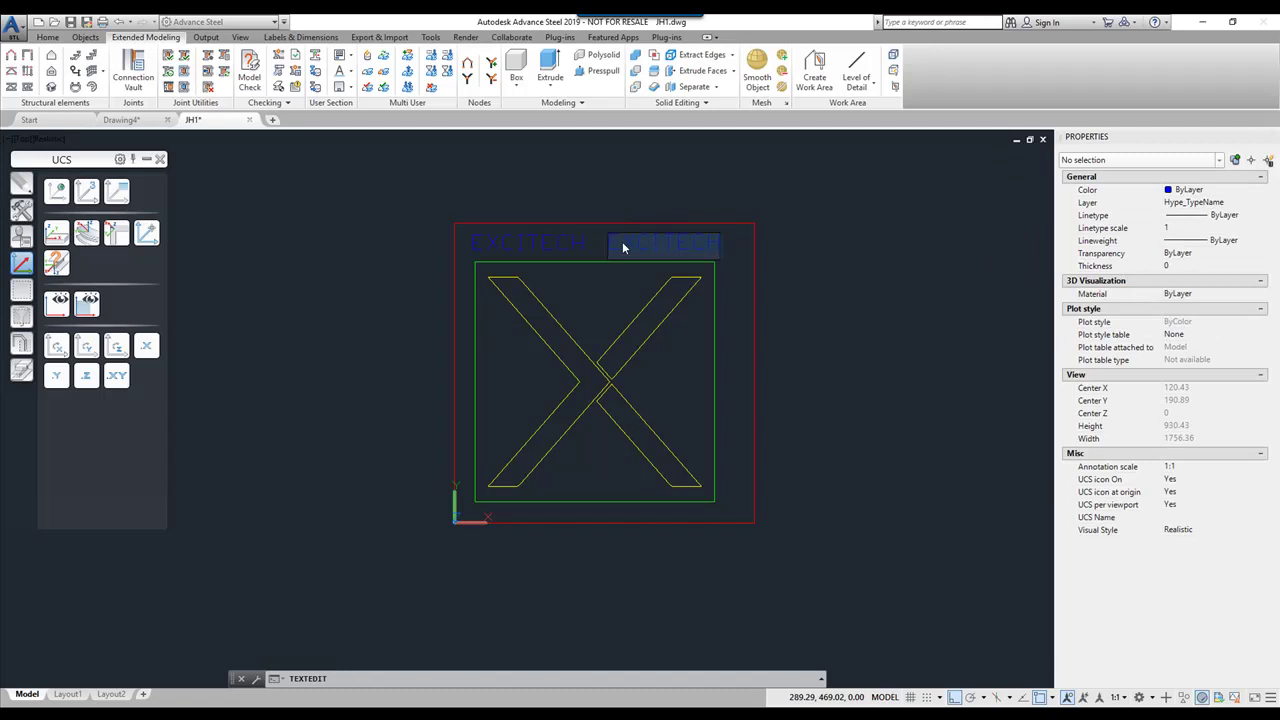
{"action": "double_click", "coordinate": [622, 241]}
{"action": "type", "text": "D"}
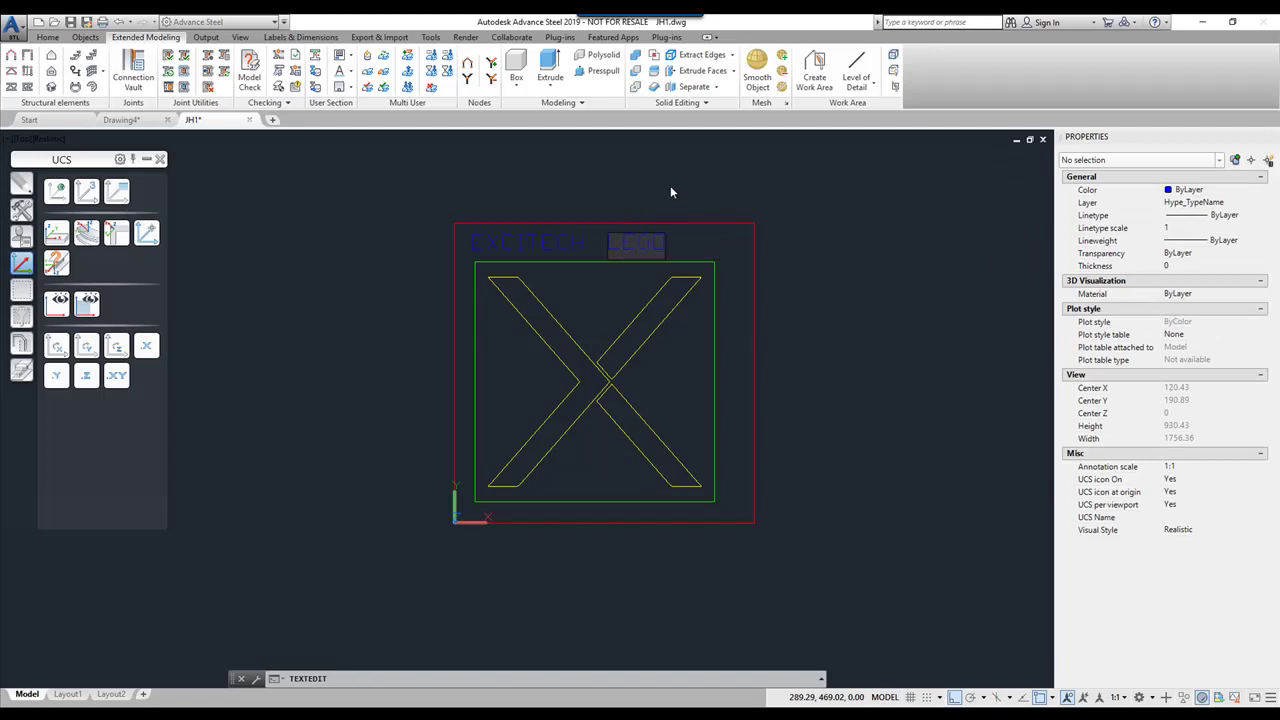
{"action": "key", "text": "BackSpace"}
{"action": "key", "text": "BackSpace"}
{"action": "key", "text": "BackSpace"}
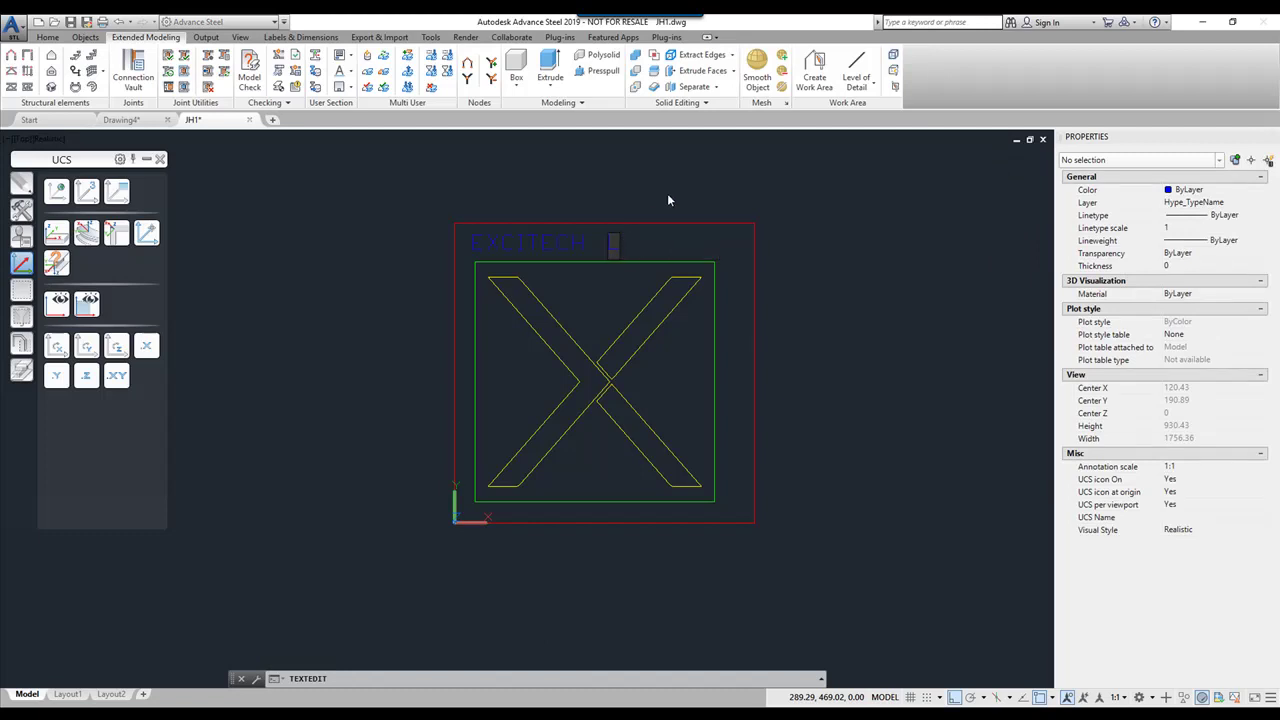
{"action": "type", "text": "OGO"}
{"action": "key", "text": "Return"}
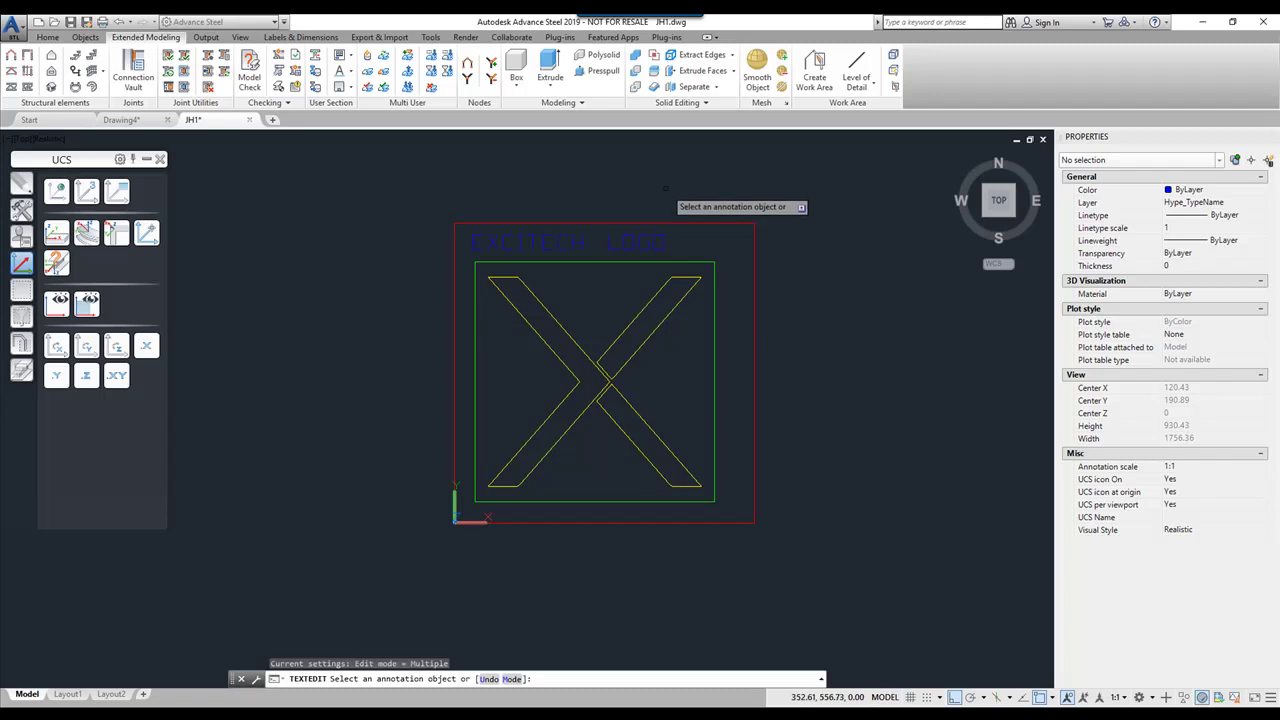
{"action": "key", "text": "Escape"}
{"action": "key", "text": "Escape"}
{"action": "key", "text": "Escape"}
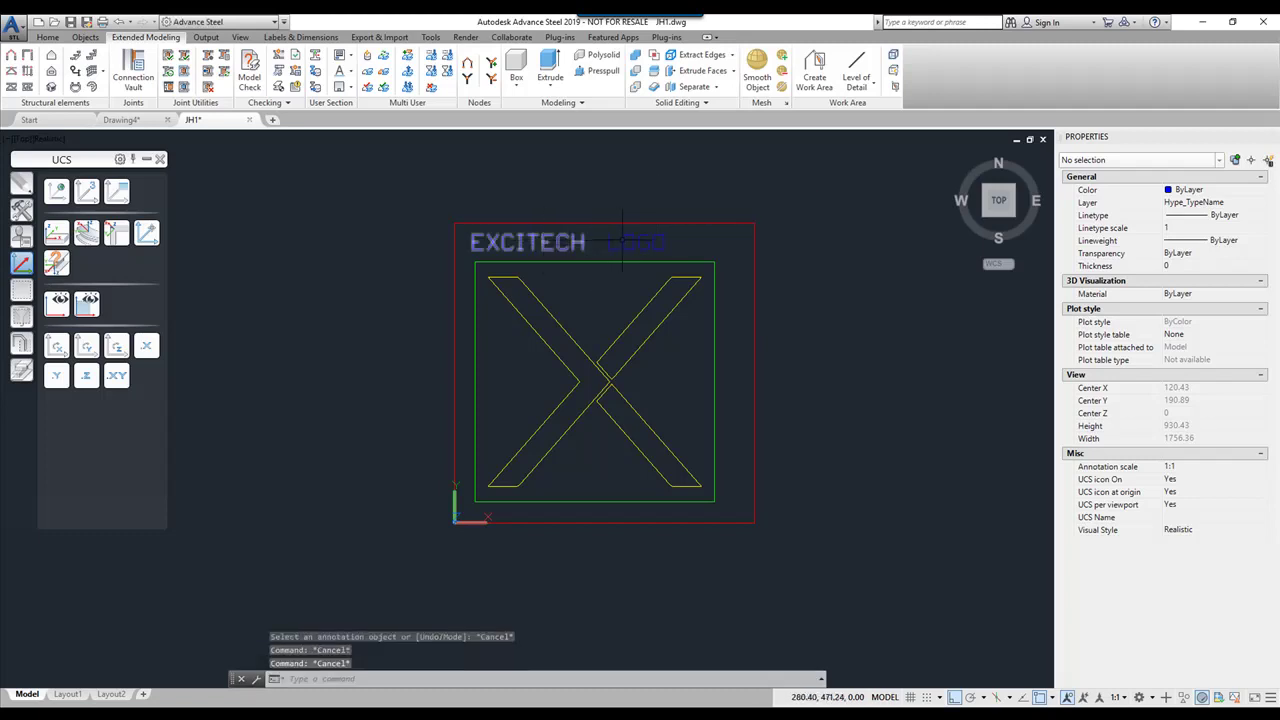
Assign the LOGO text to the Hype_SectionName layer.
{"action": "left_click", "coordinate": [630, 240]}
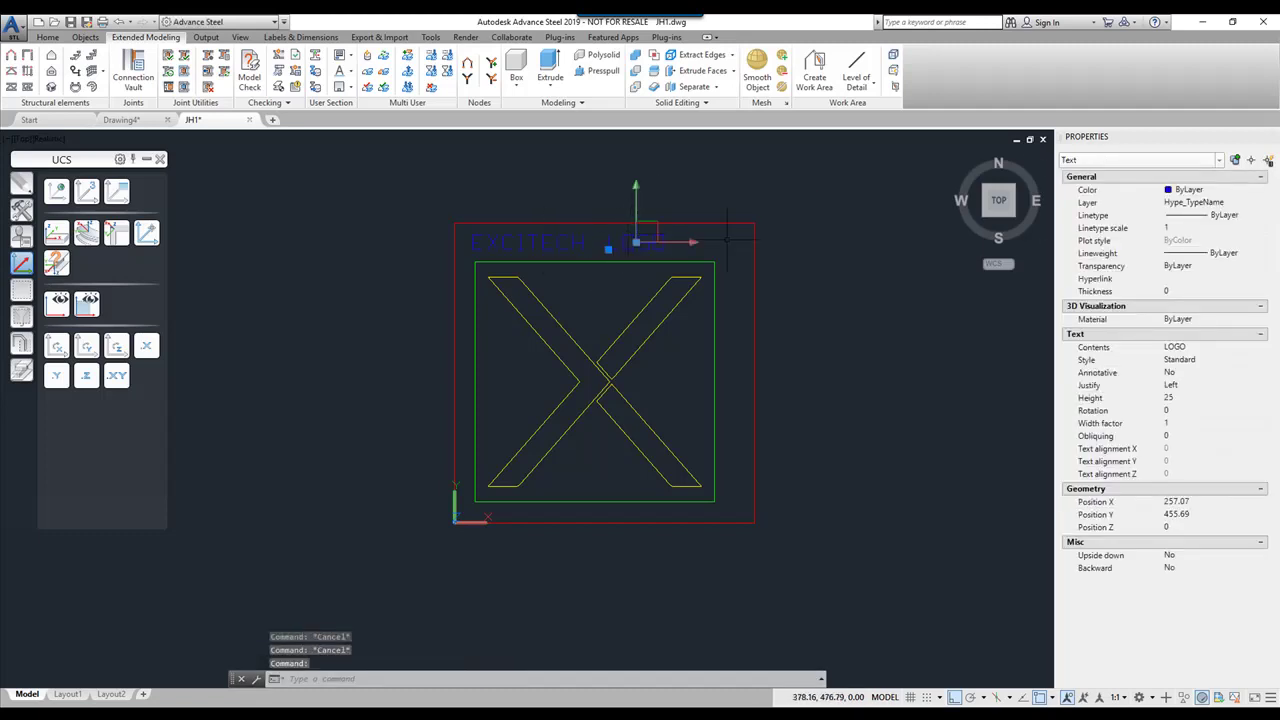
{"action": "left_click", "coordinate": [1260, 202]}
{"action": "scroll", "coordinate": [1252, 257], "scroll_direction": "up", "scroll_amount": 2}
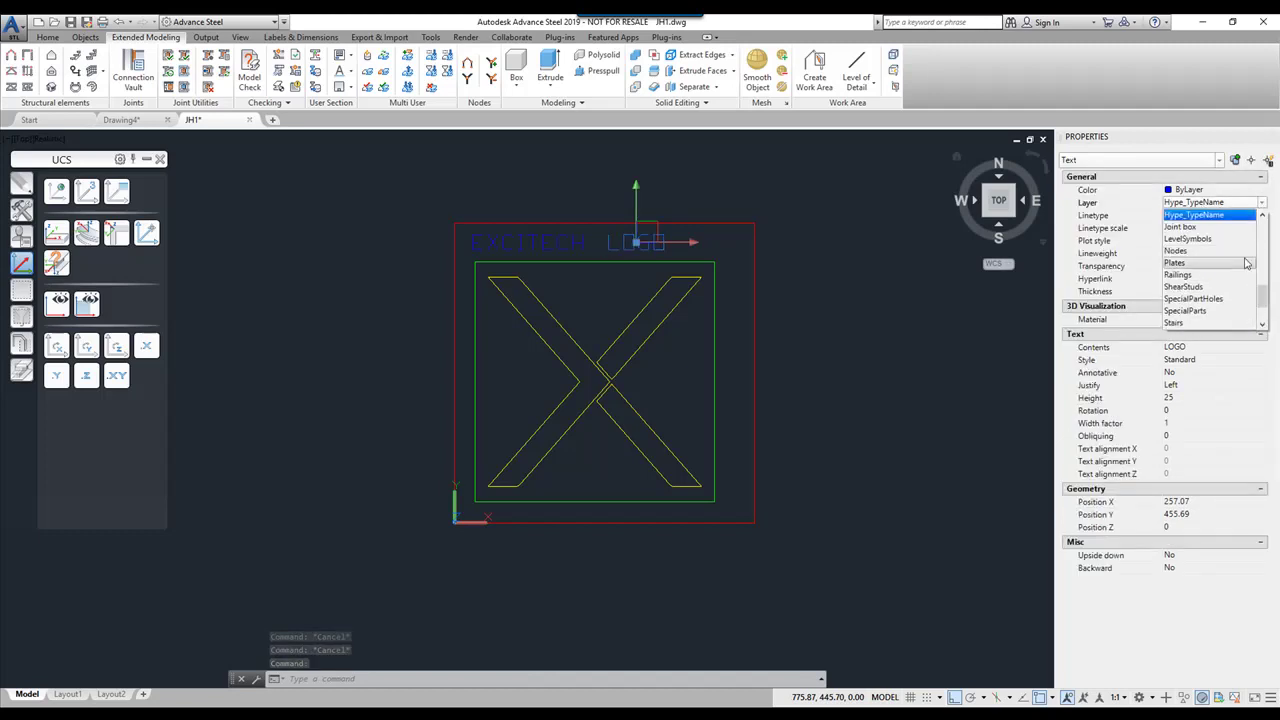
{"action": "left_click", "coordinate": [1203, 241]}
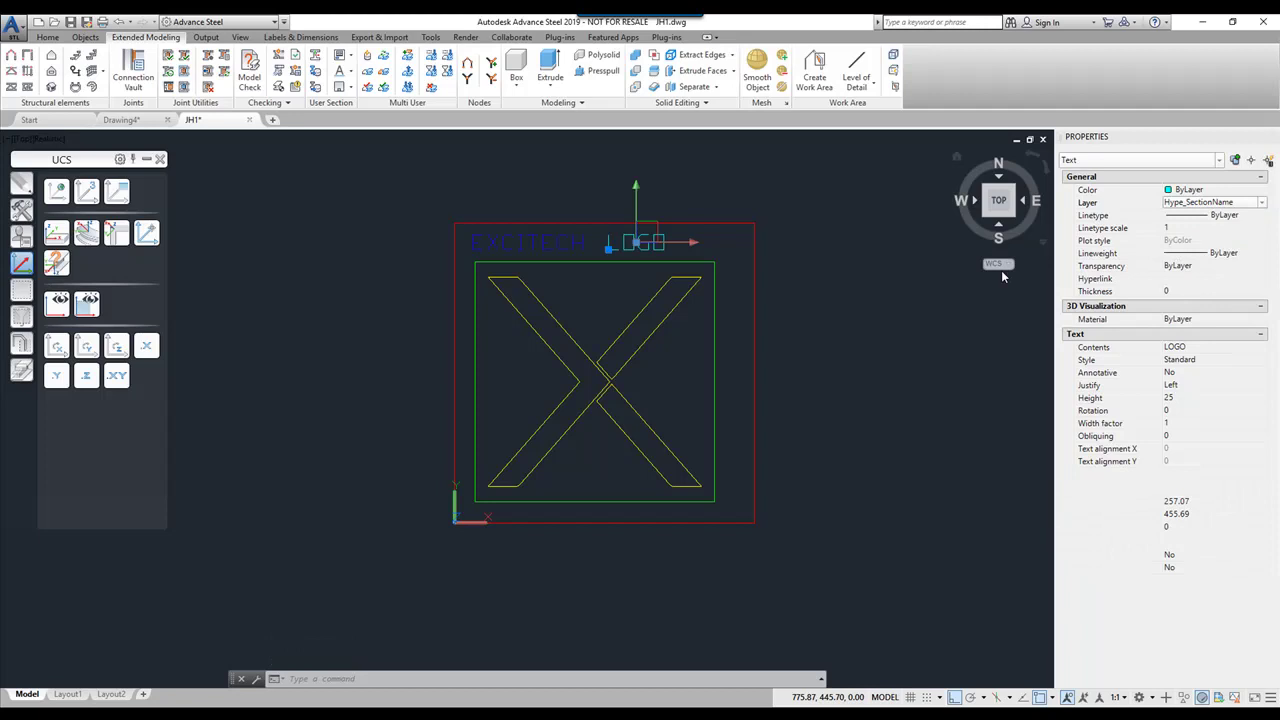
{"action": "key", "text": "Escape"}
{"action": "key", "text": "Escape"}
{"action": "key", "text": "Escape"}
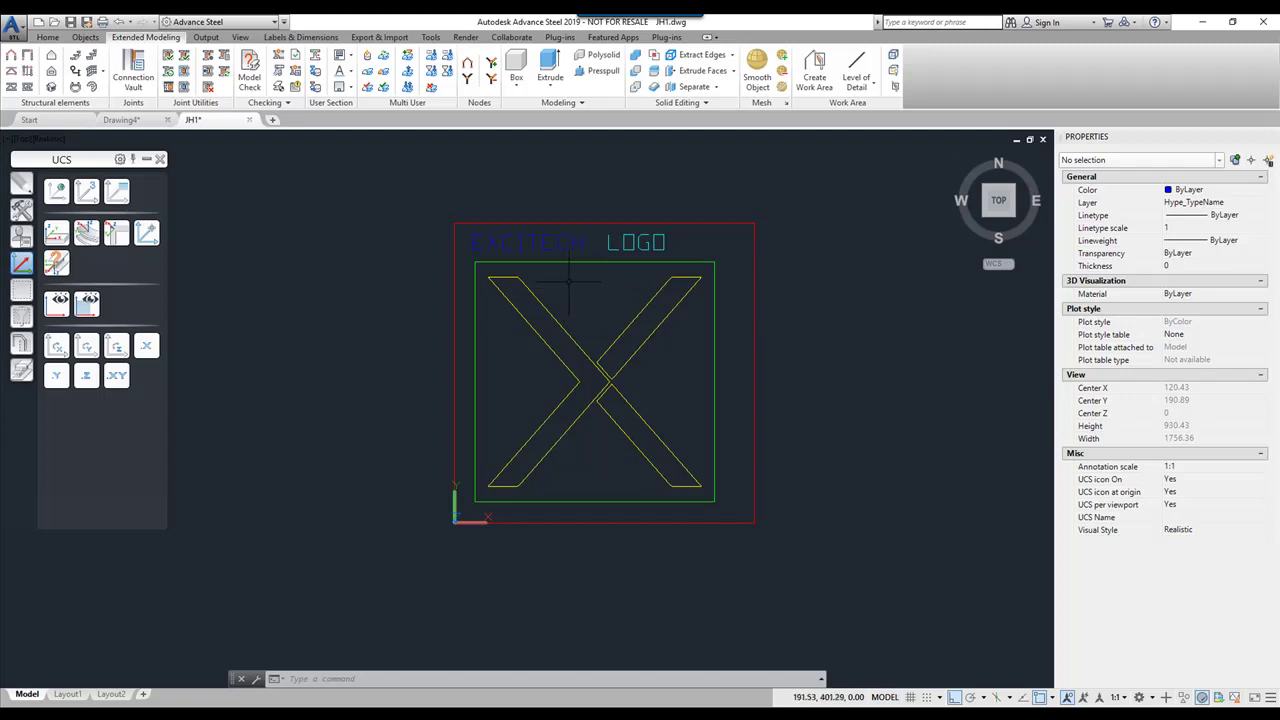
Copy the green square to the right of the logo frame.
{"action": "type", "text": "o"}
{"action": "key", "text": "Return"}
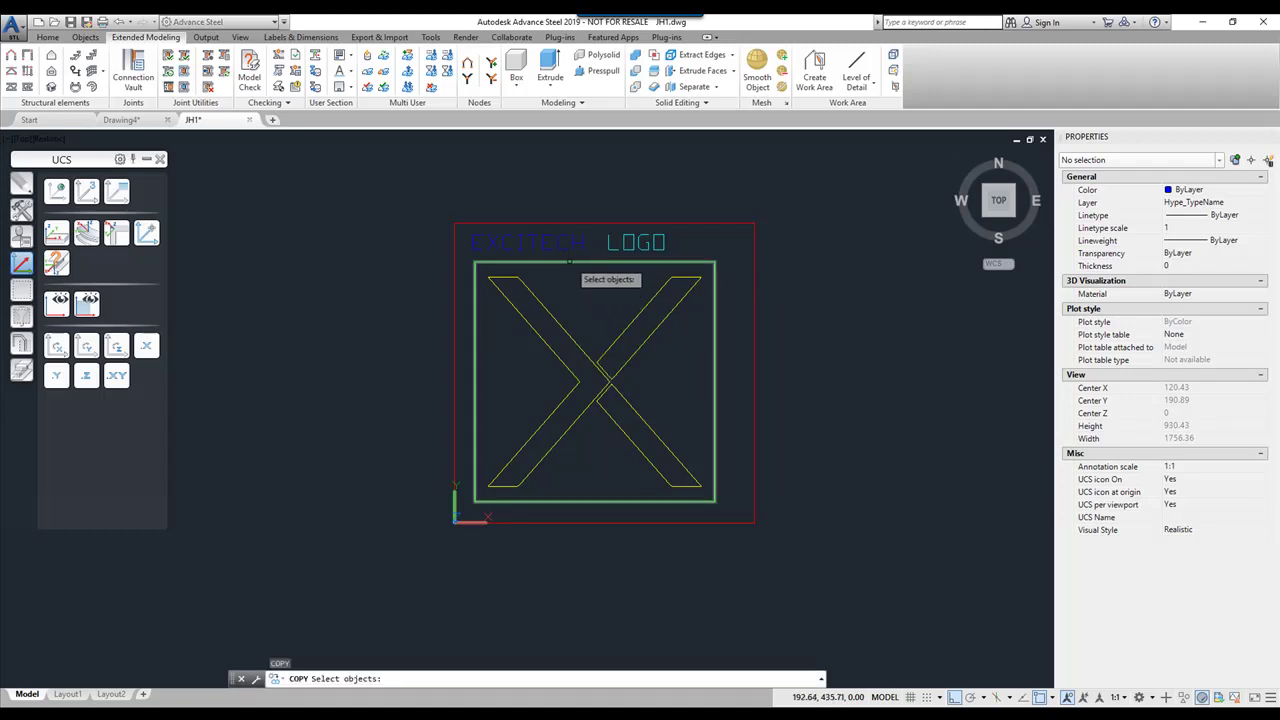
{"action": "left_click", "coordinate": [573, 264]}
{"action": "key", "text": "Return"}
{"action": "left_click", "coordinate": [596, 303]}
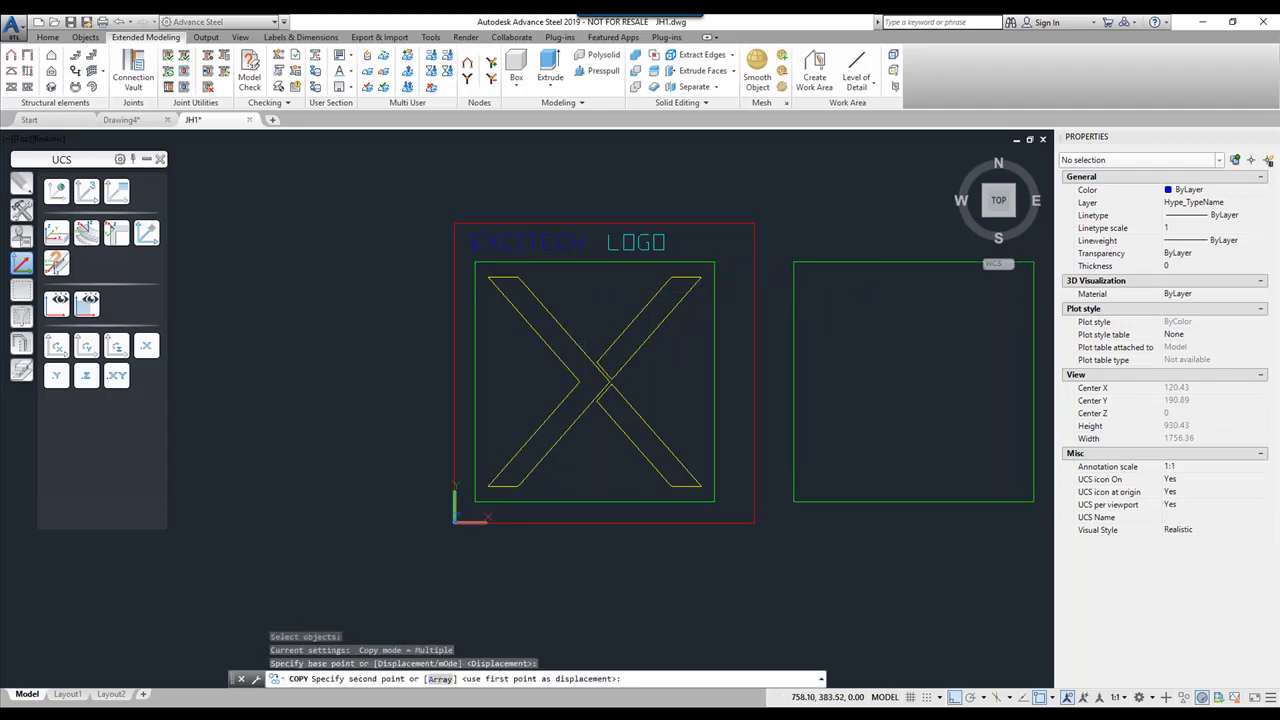
{"action": "middle_click_drag", "start_coordinate": [905, 310], "coordinate": [799, 314]}
{"action": "key", "text": "Escape"}
{"action": "key", "text": "Escape"}
{"action": "key", "text": "Escape"}
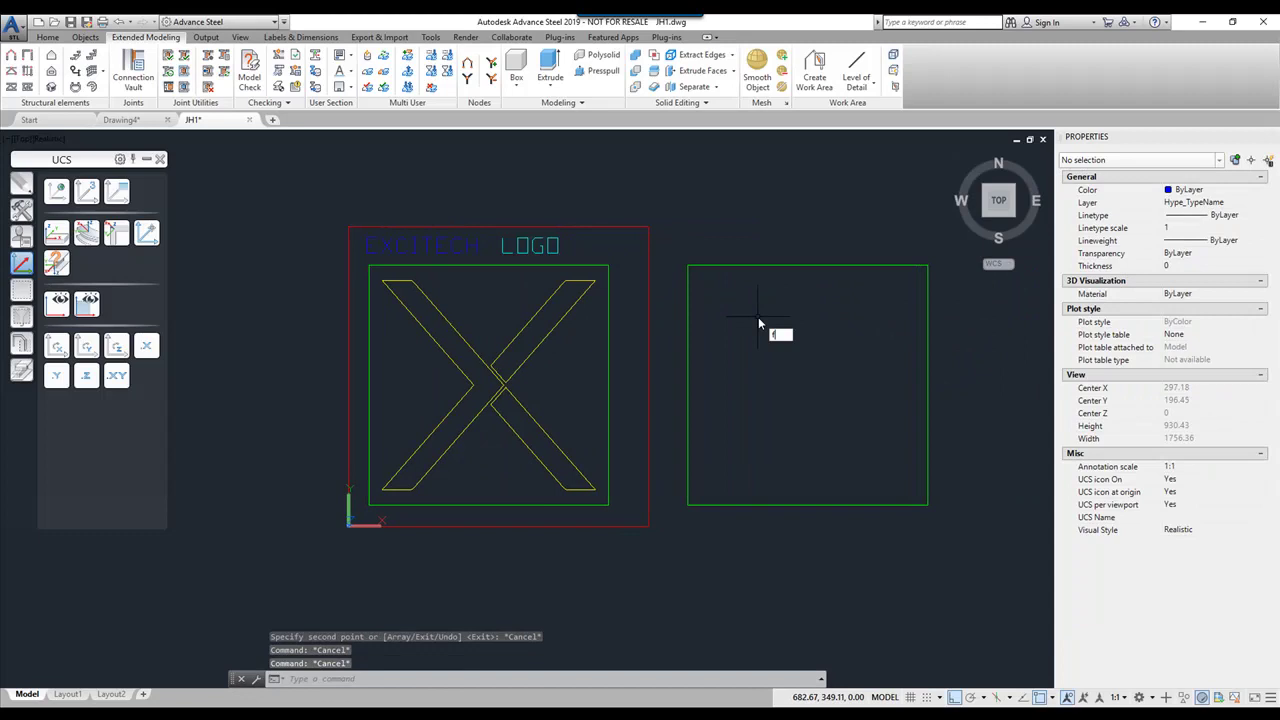
Fillet the copied square's top-left corner with radius 25.
{"action": "type", "text": "f"}
{"action": "key", "text": "Return"}
{"action": "type", "text": "r"}
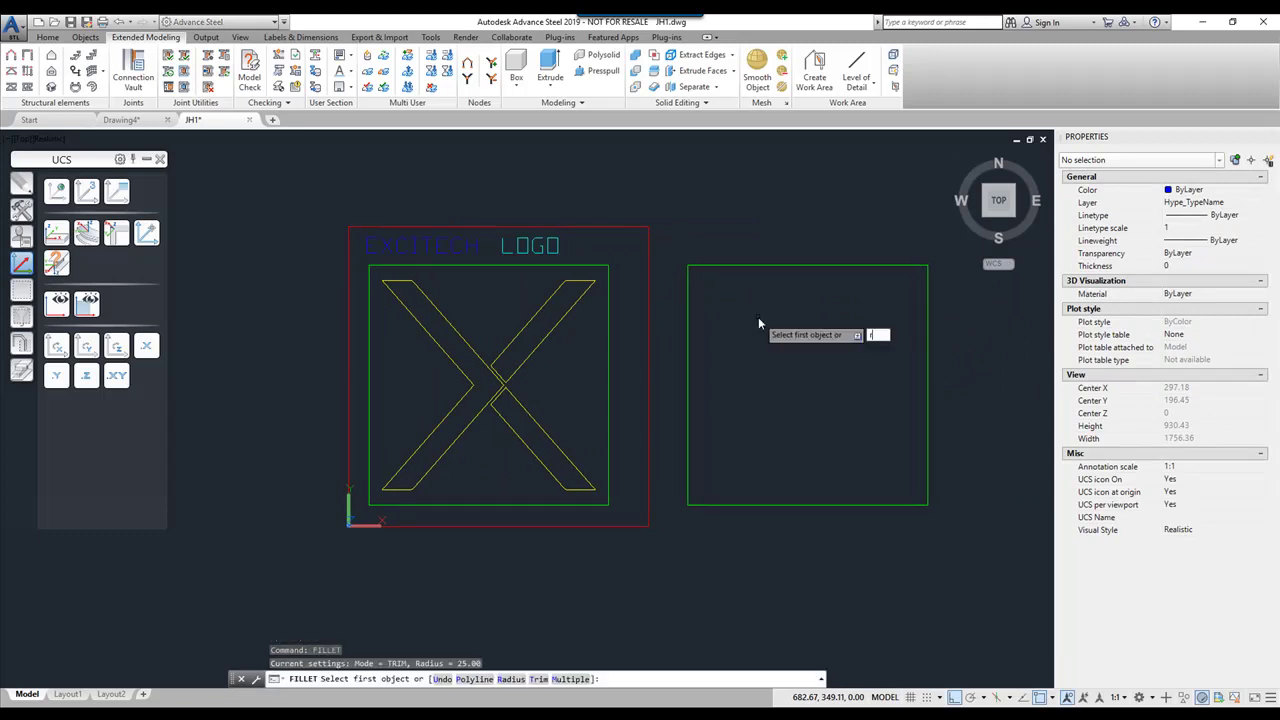
{"action": "key", "text": "Return"}
{"action": "type", "text": "25"}
{"action": "key", "text": "Return"}
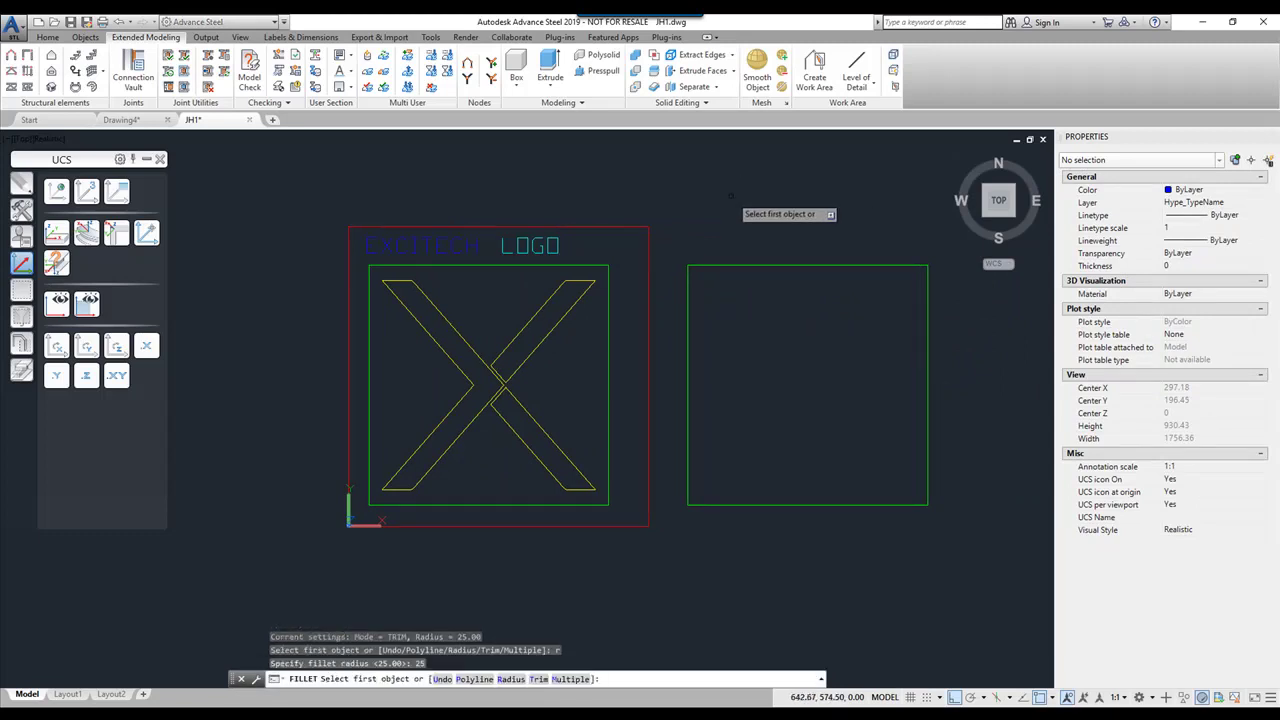
{"action": "left_click", "coordinate": [735, 266]}
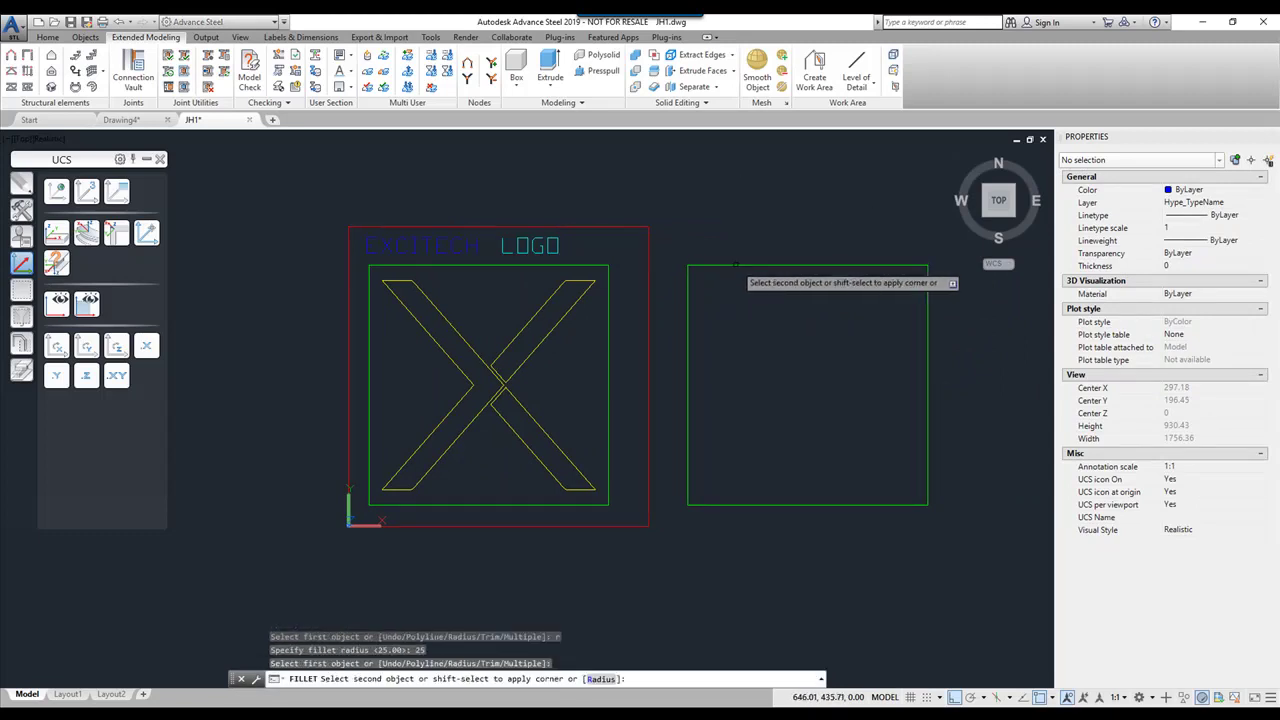
{"action": "left_click", "coordinate": [688, 312]}
Round the copy's bottom-left and bottom-right corners with the same 25 fillet.
{"action": "key", "text": "Return"}
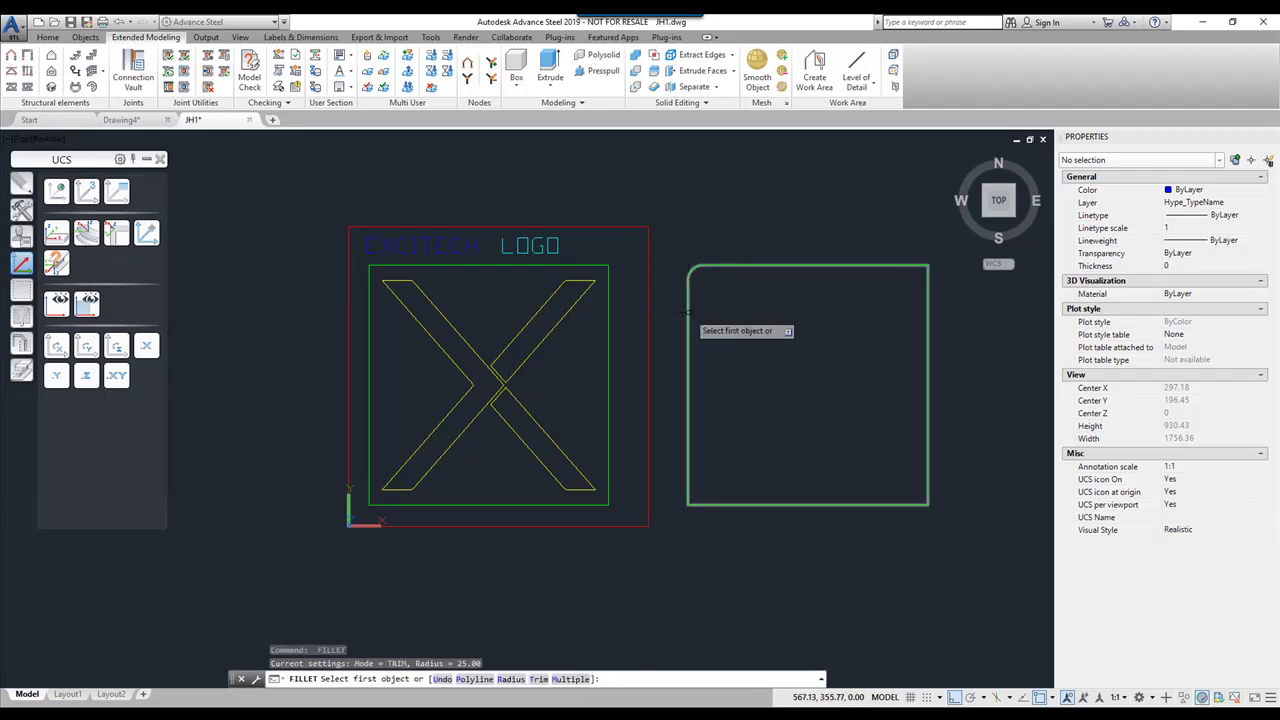
{"action": "left_click", "coordinate": [688, 312]}
{"action": "left_click", "coordinate": [706, 503]}
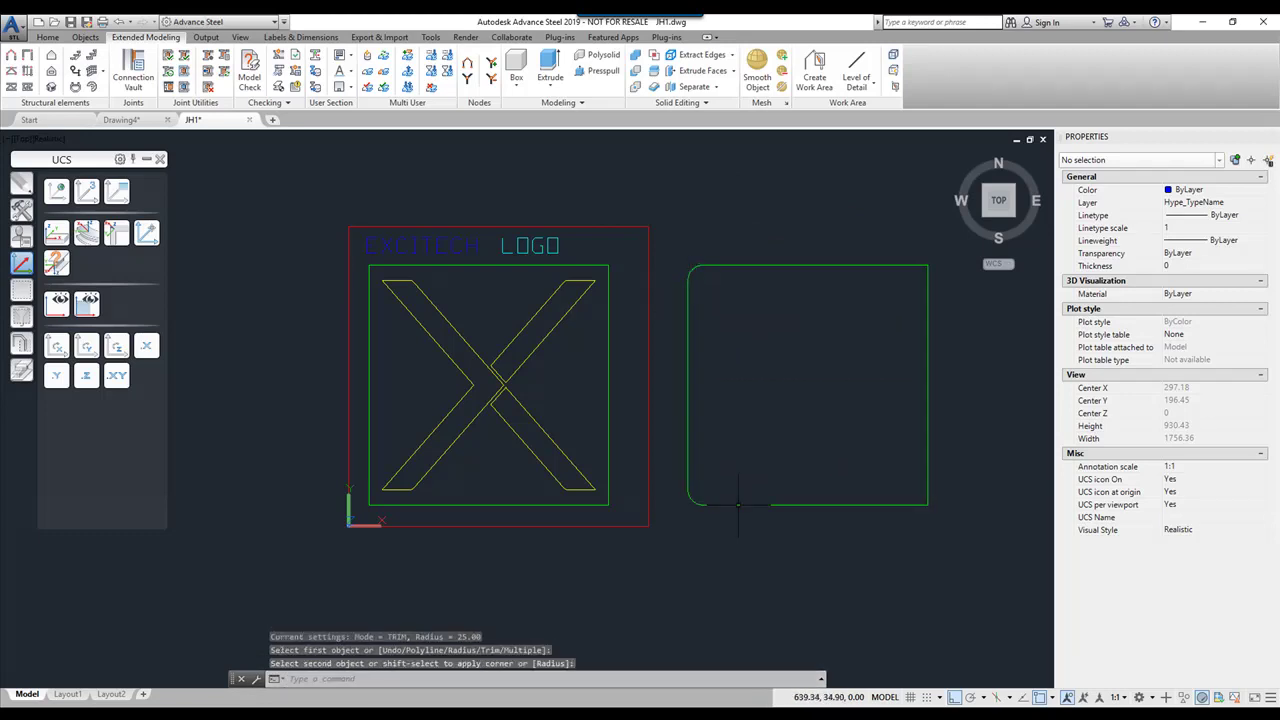
{"action": "key", "text": "Return"}
{"action": "left_click", "coordinate": [756, 504]}
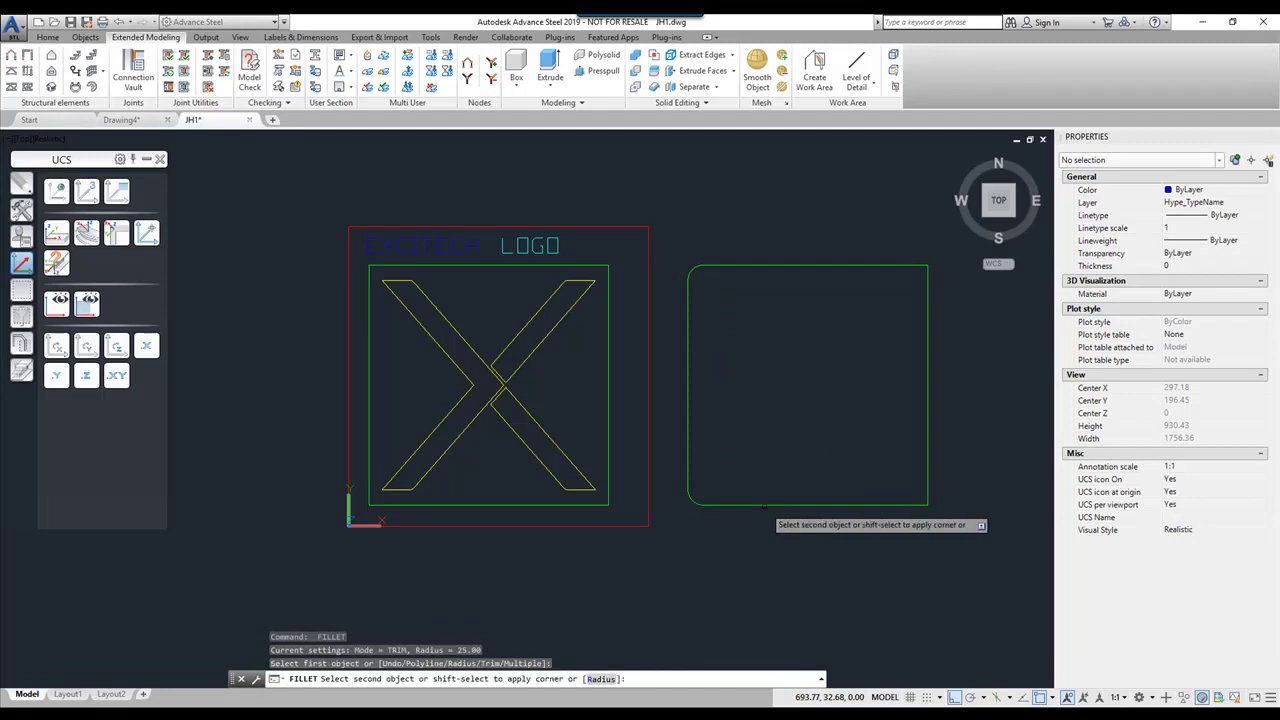
{"action": "left_click", "coordinate": [928, 452]}
{"action": "key", "text": "Return"}
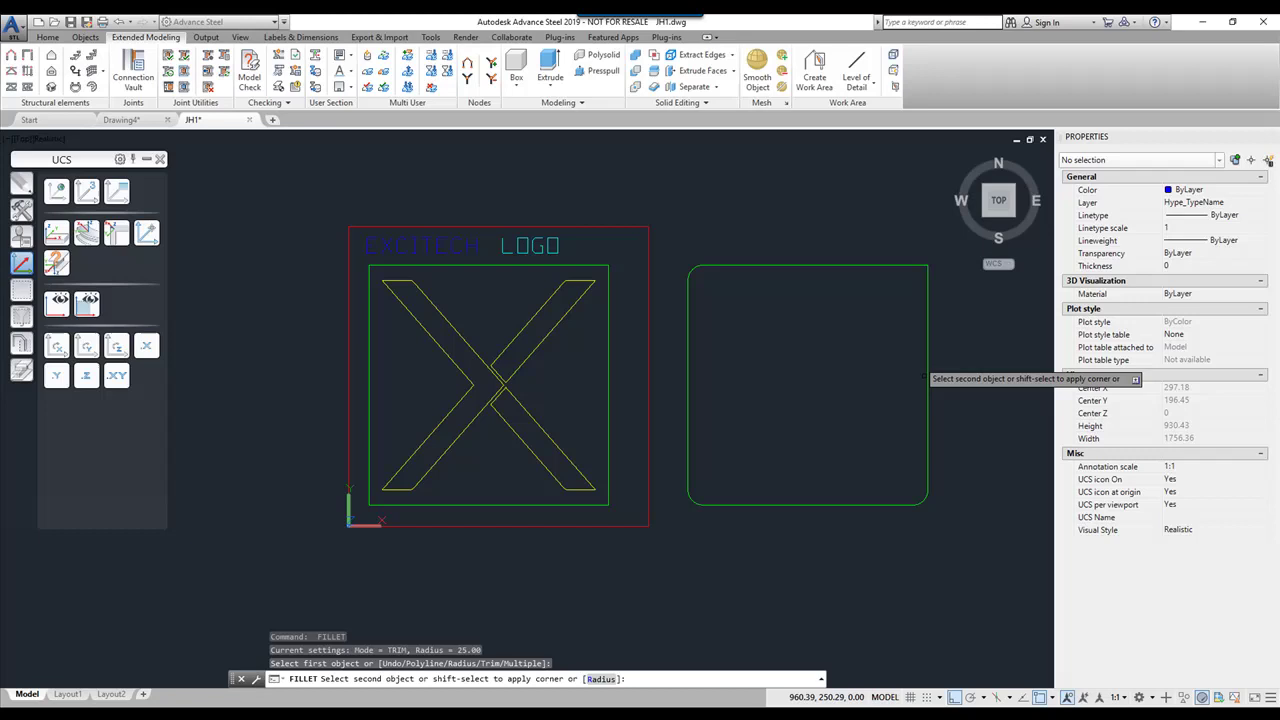
Round the copied square's last corner, the top-right, with the 25 fillet.
{"action": "left_click", "coordinate": [900, 266]}
{"action": "right_click", "coordinate": [897, 229]}
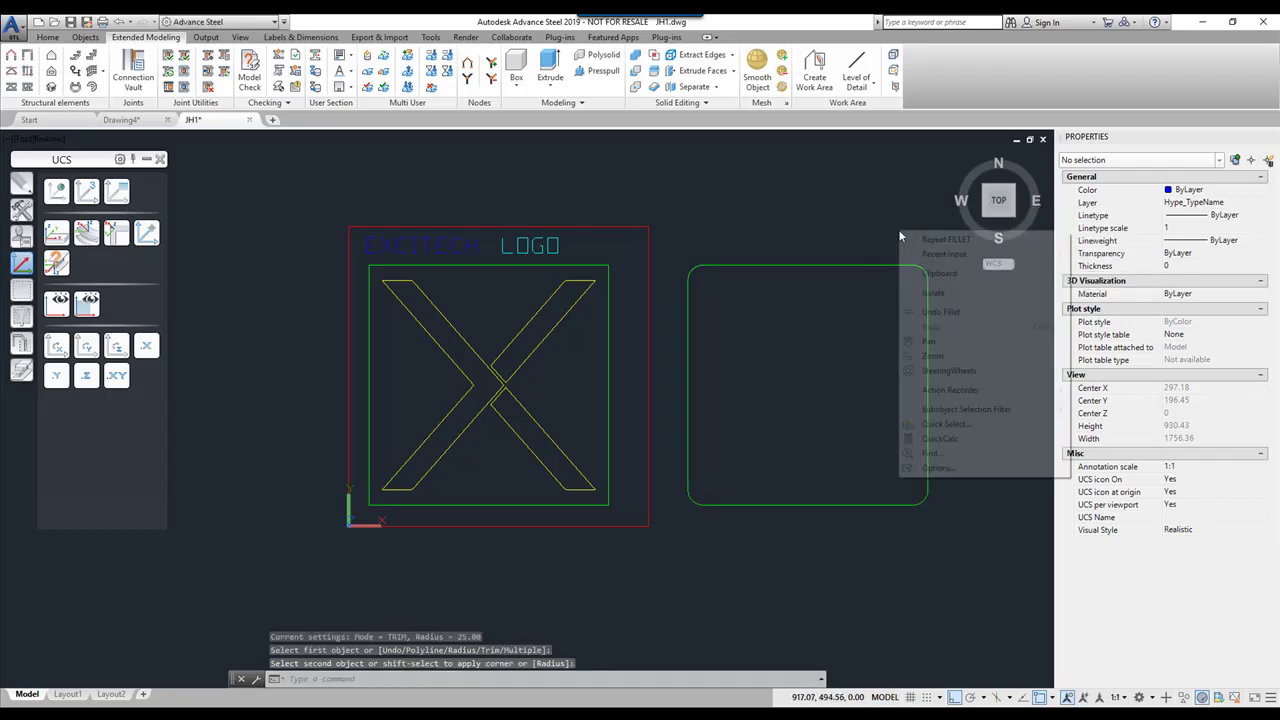
{"action": "key", "text": "Escape"}
{"action": "key", "text": "Escape"}
{"action": "key", "text": "Escape"}
Assign the rounded rectangle to the Hype_ExactOuterSection layer.
{"action": "left_click_drag", "start_coordinate": [857, 286], "coordinate": [846, 242]}
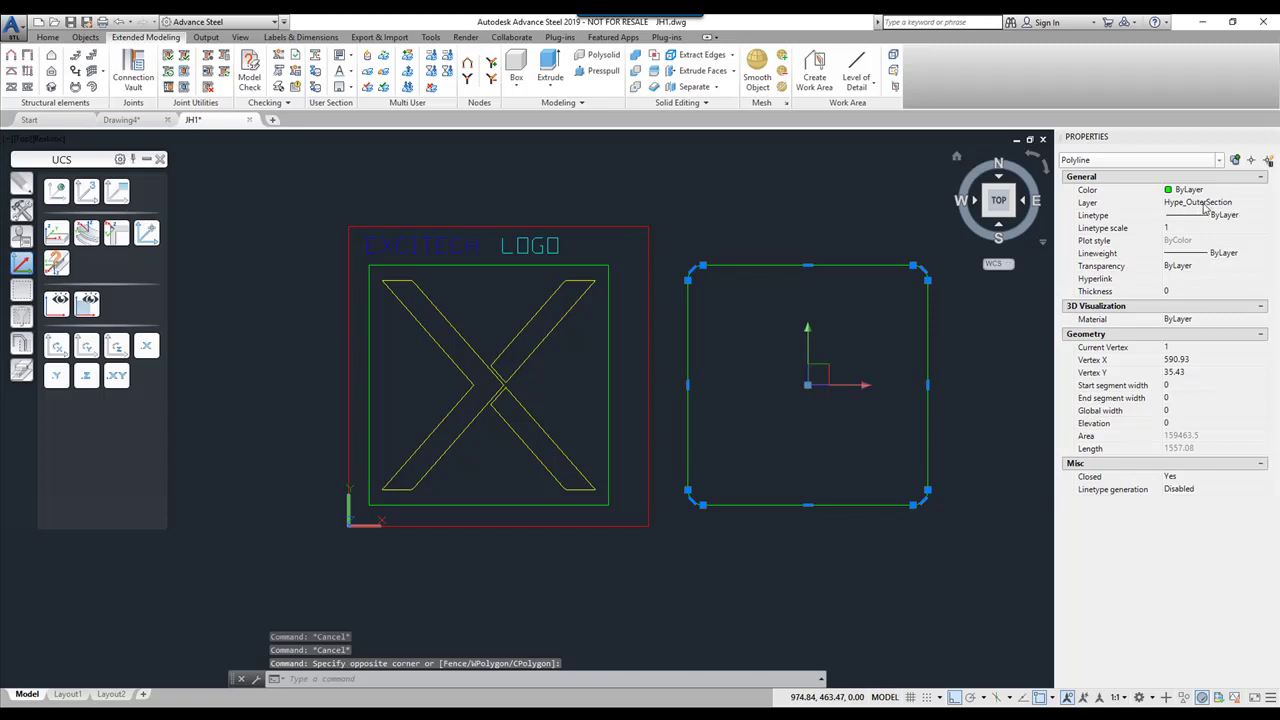
{"action": "left_click", "coordinate": [1237, 203]}
{"action": "left_click", "coordinate": [1262, 203]}
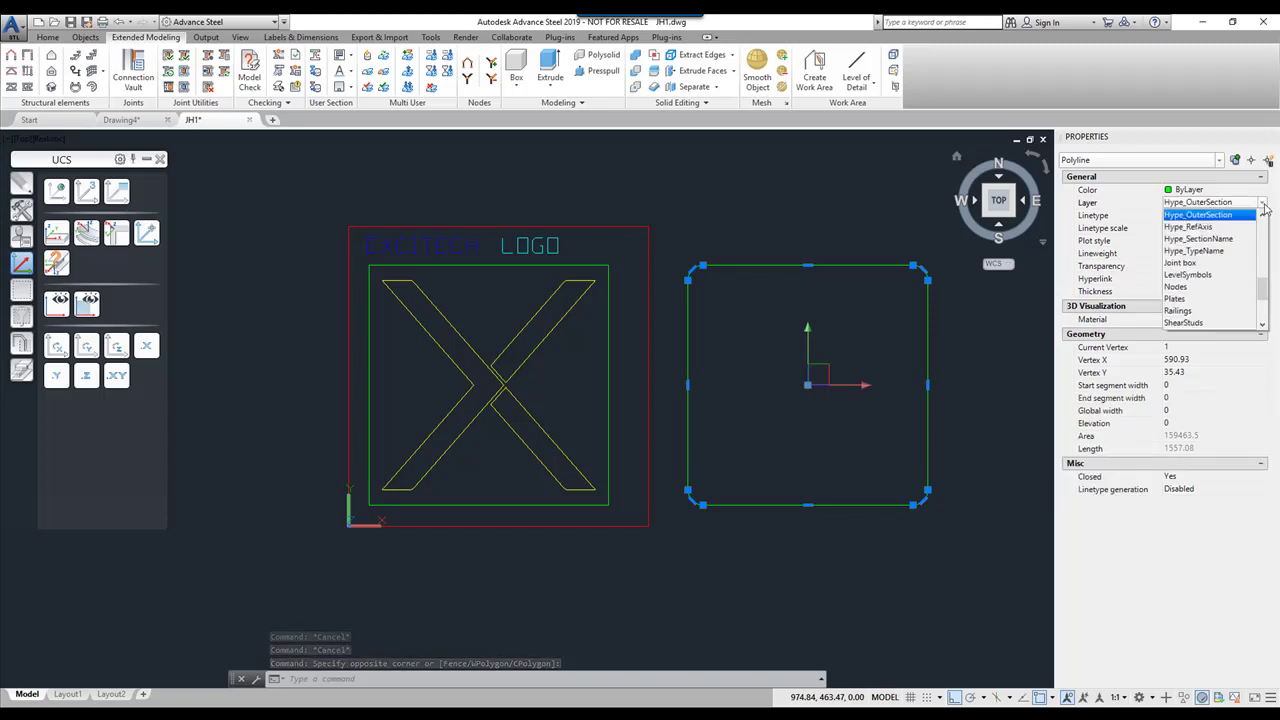
{"action": "scroll", "coordinate": [1240, 236], "scroll_direction": "up", "scroll_amount": 1}
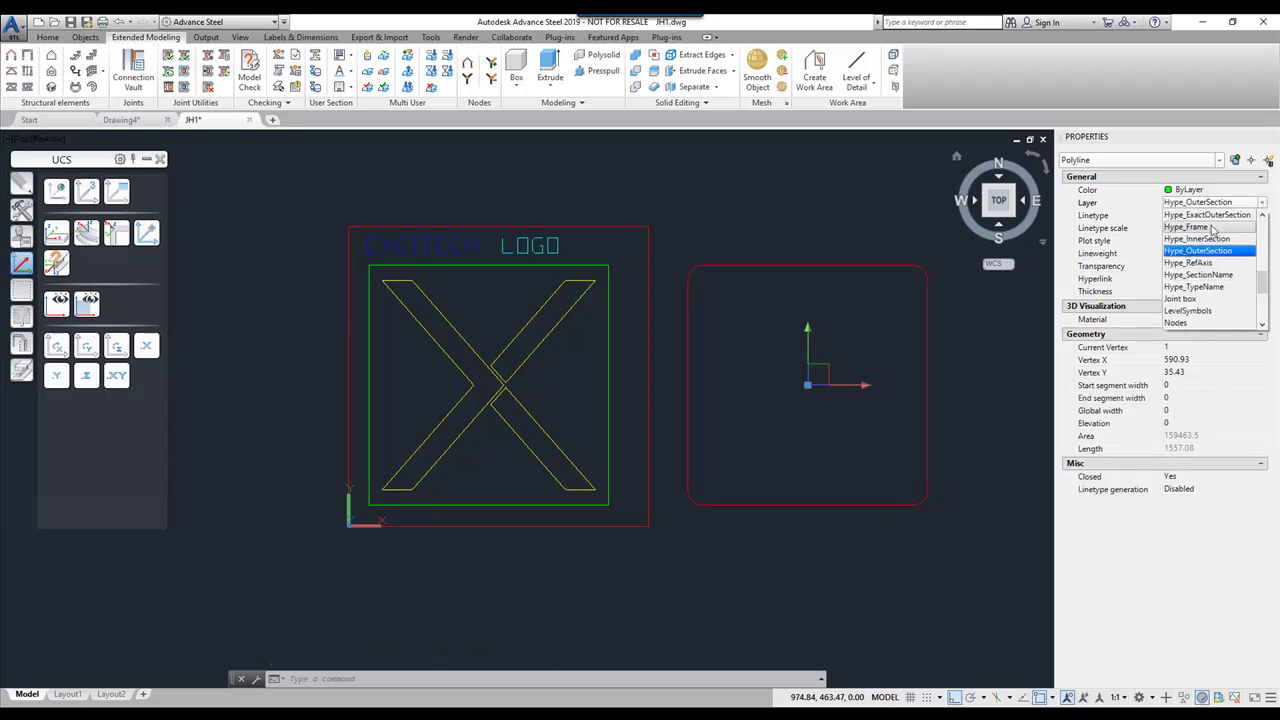
{"action": "left_click", "coordinate": [1208, 215]}
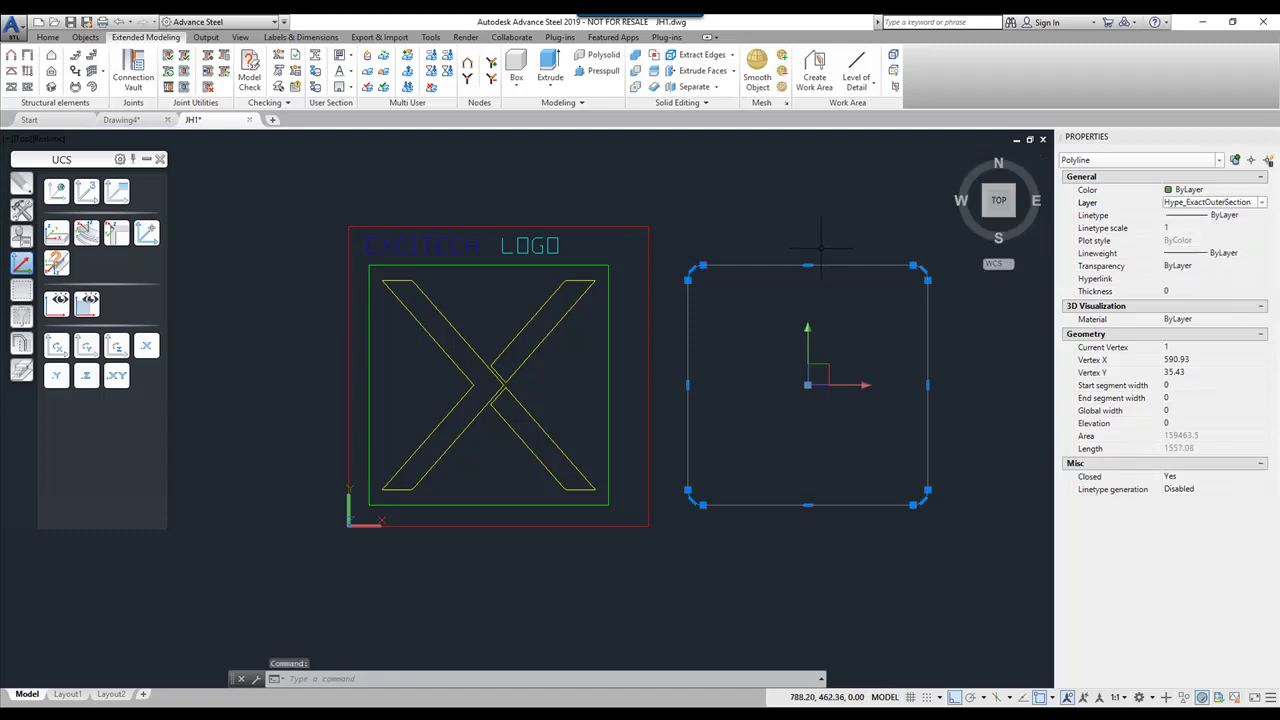
{"action": "key", "text": "Escape"}
{"action": "key", "text": "Escape"}
{"action": "key", "text": "Escape"}
Move the rounded rectangle by its top edge onto the green outer square.
{"action": "key", "text": "Return"}
{"action": "left_click", "coordinate": [774, 333]}
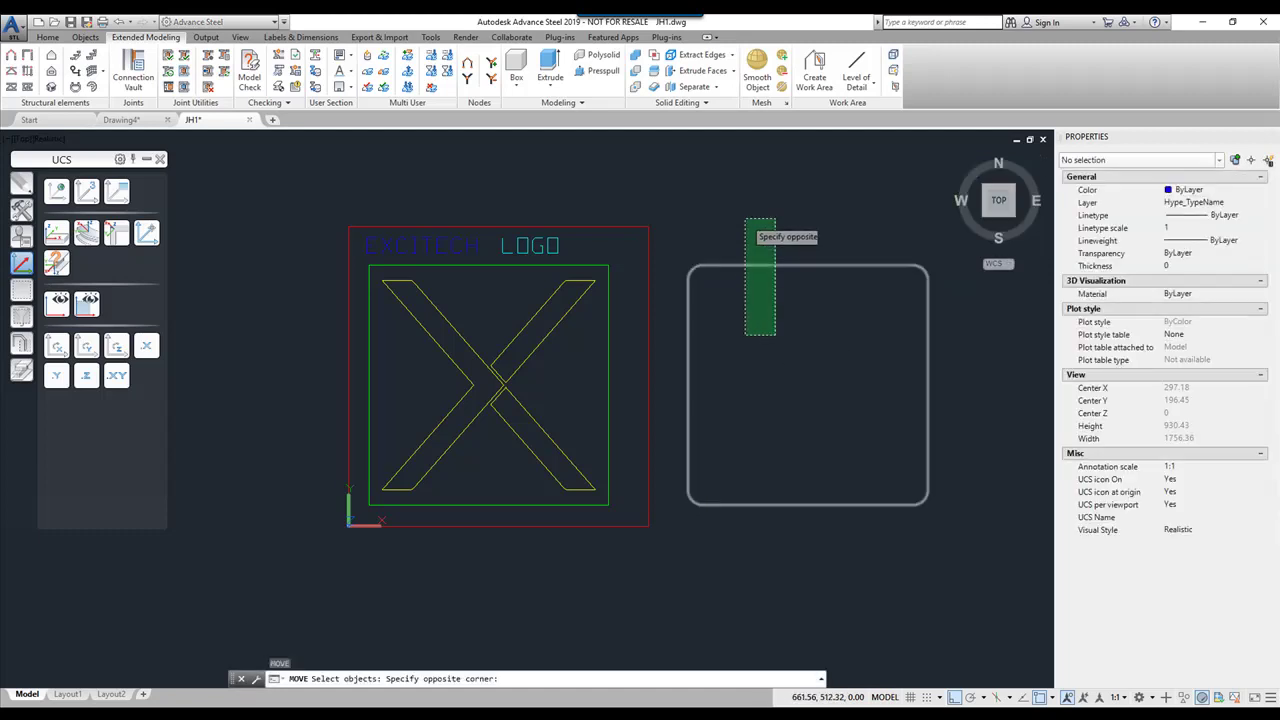
{"action": "left_click", "coordinate": [744, 224]}
{"action": "key", "text": "Return"}
{"action": "left_click", "coordinate": [807, 265]}
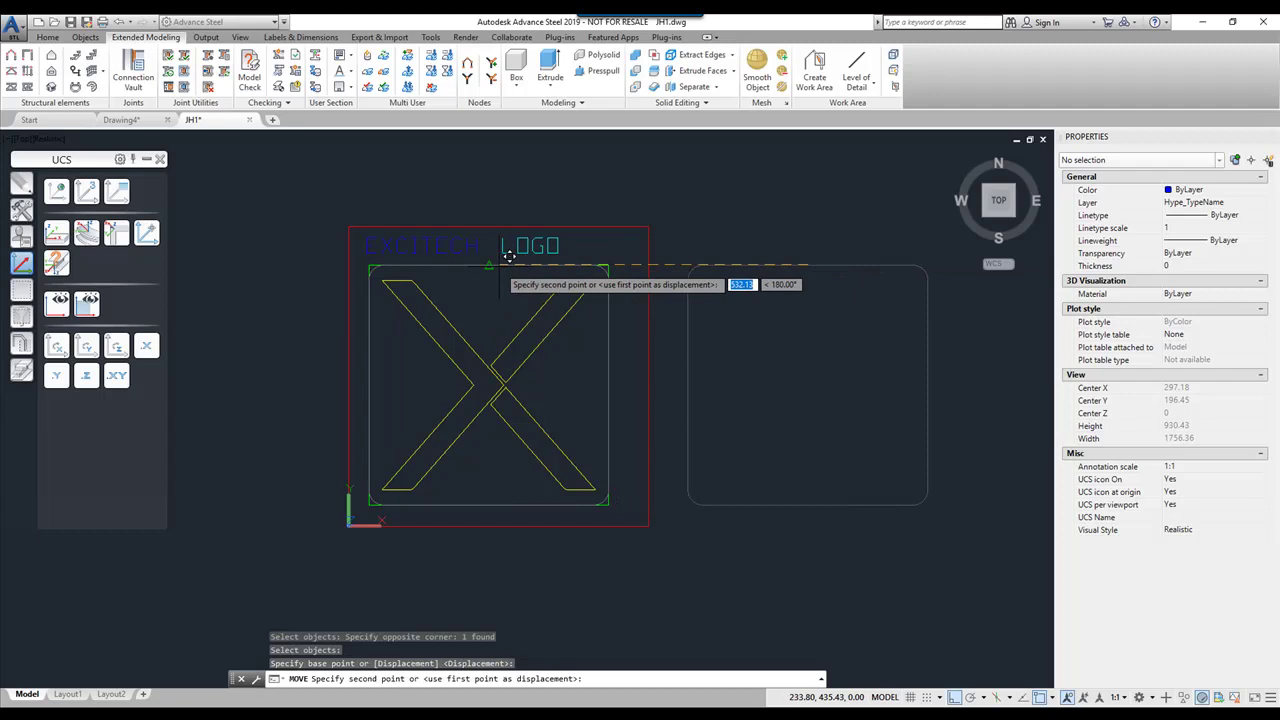
{"action": "left_click", "coordinate": [489, 265]}
Zoom in and select the green square to verify the rounded rectangle aligns with it.
{"action": "scroll", "coordinate": [391, 303], "scroll_direction": "up", "scroll_amount": 6}
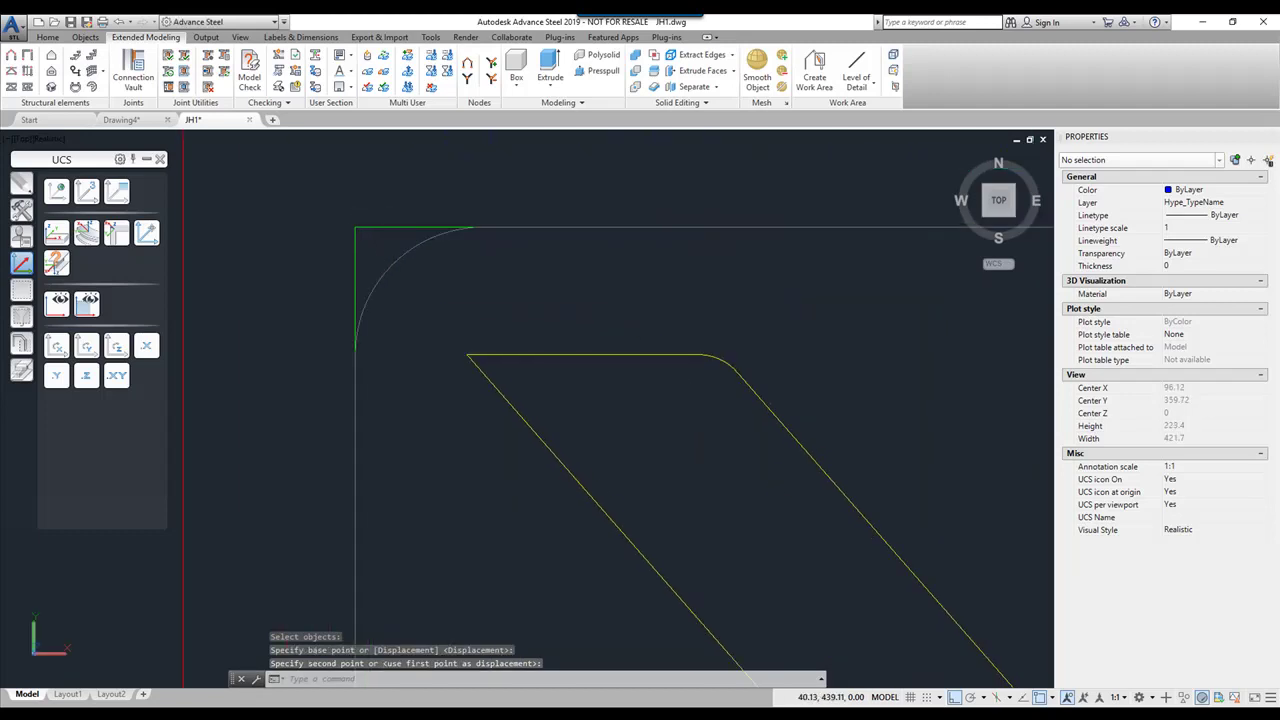
{"action": "left_click", "coordinate": [380, 226]}
{"action": "scroll", "coordinate": [382, 228], "scroll_direction": "down", "scroll_amount": 5}
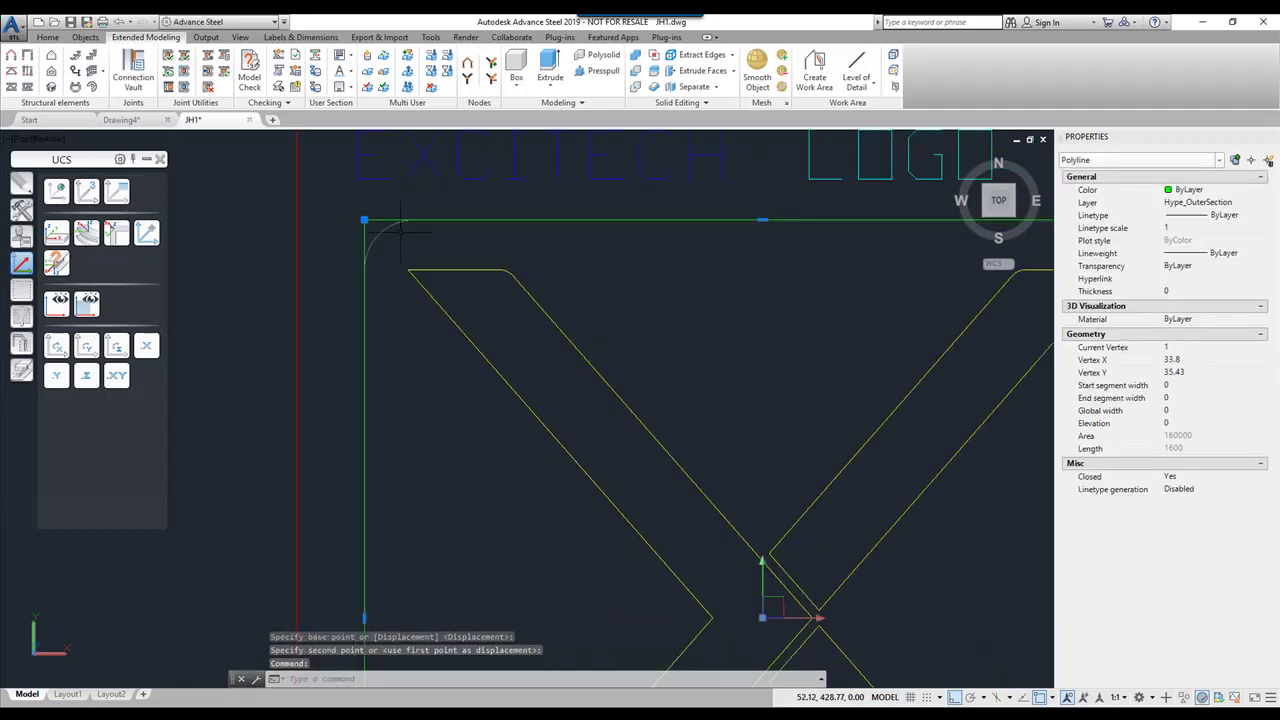
{"action": "key", "text": "Escape"}
{"action": "left_click", "coordinate": [380, 226]}
{"action": "scroll", "coordinate": [375, 252], "scroll_direction": "down", "scroll_amount": 6}
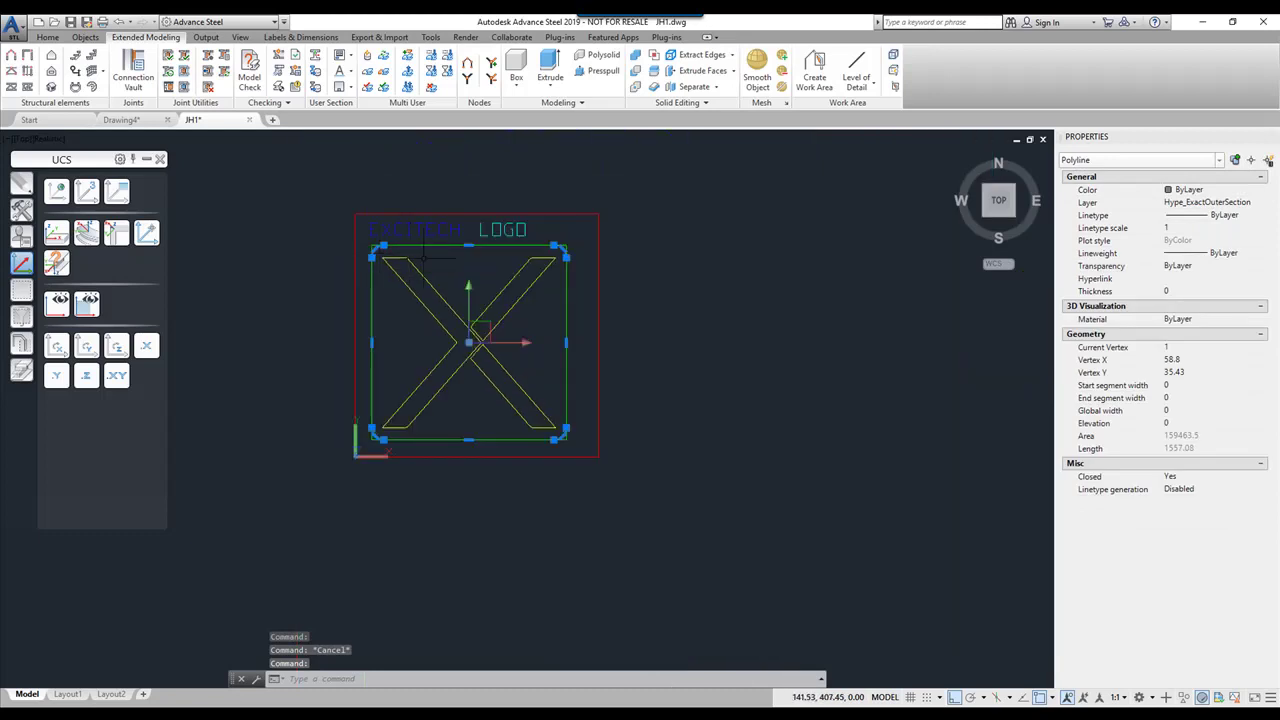
{"action": "key", "text": "Escape"}
{"action": "scroll", "coordinate": [489, 300], "scroll_direction": "up", "scroll_amount": 3}
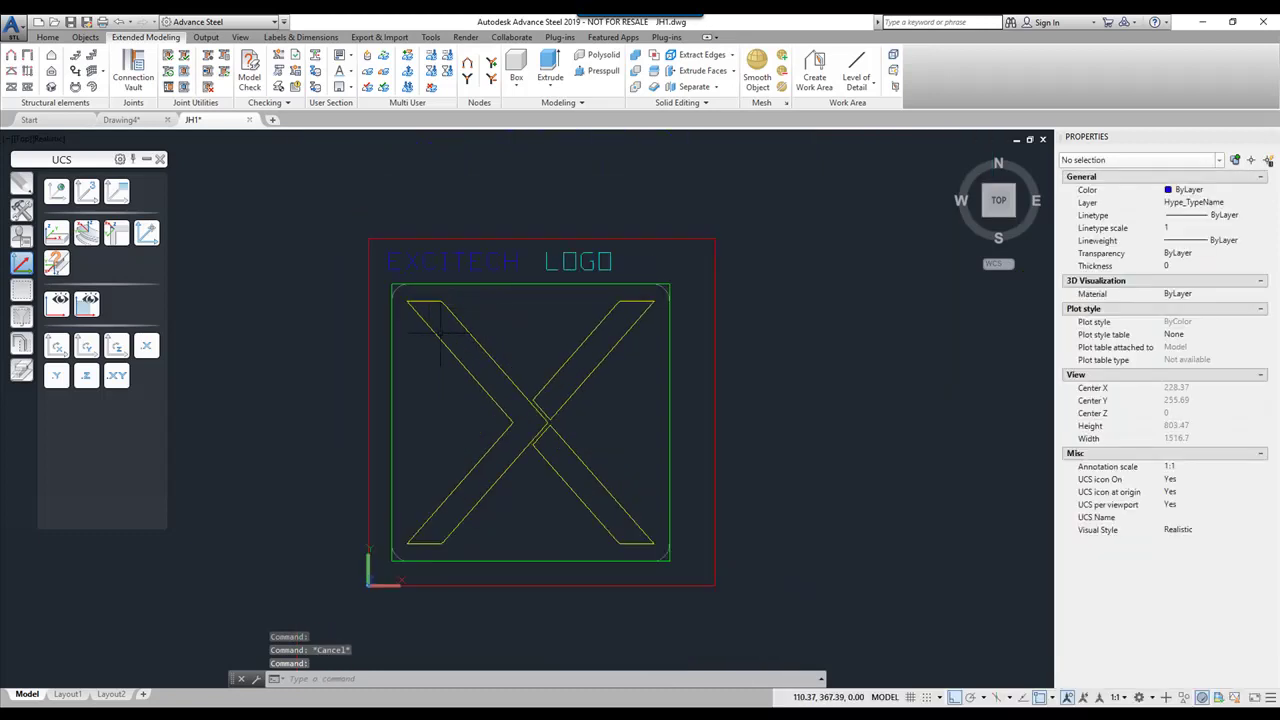
{"action": "scroll", "coordinate": [441, 333], "scroll_direction": "up", "scroll_amount": 6}
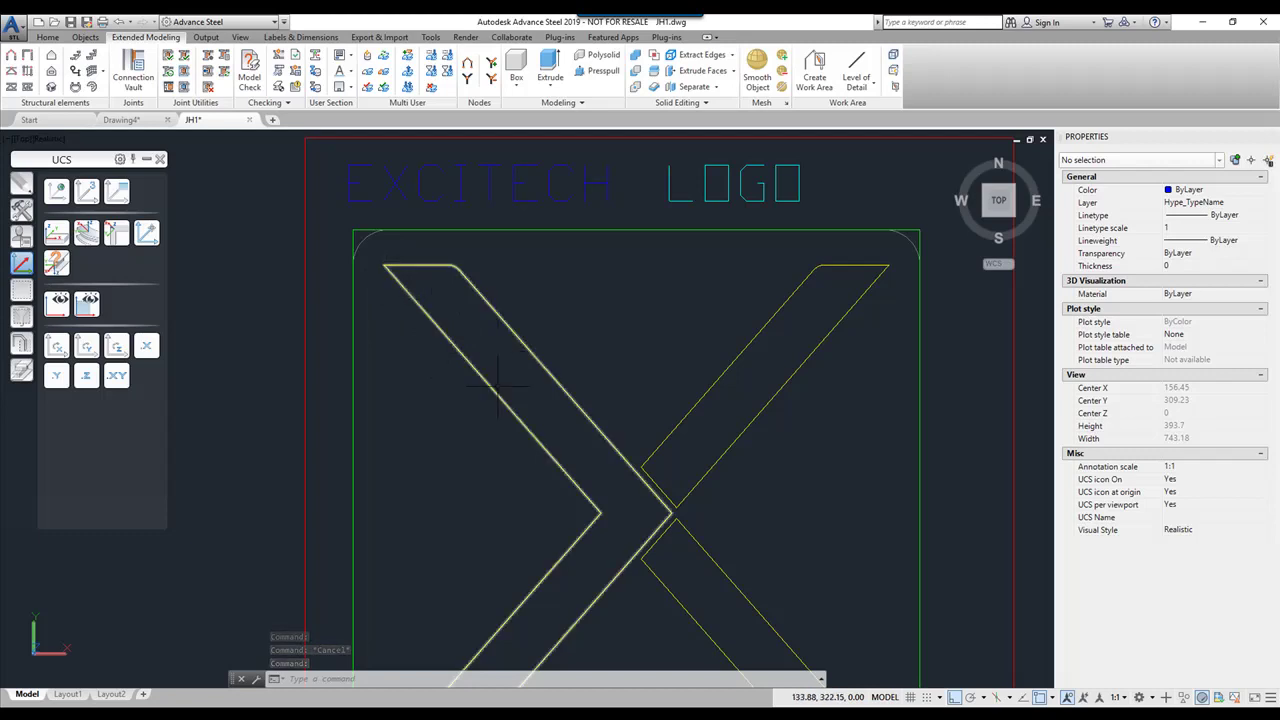
{"action": "scroll", "coordinate": [459, 260], "scroll_direction": "up", "scroll_amount": 2}
{"action": "scroll", "coordinate": [466, 257], "scroll_direction": "down", "scroll_amount": 8}
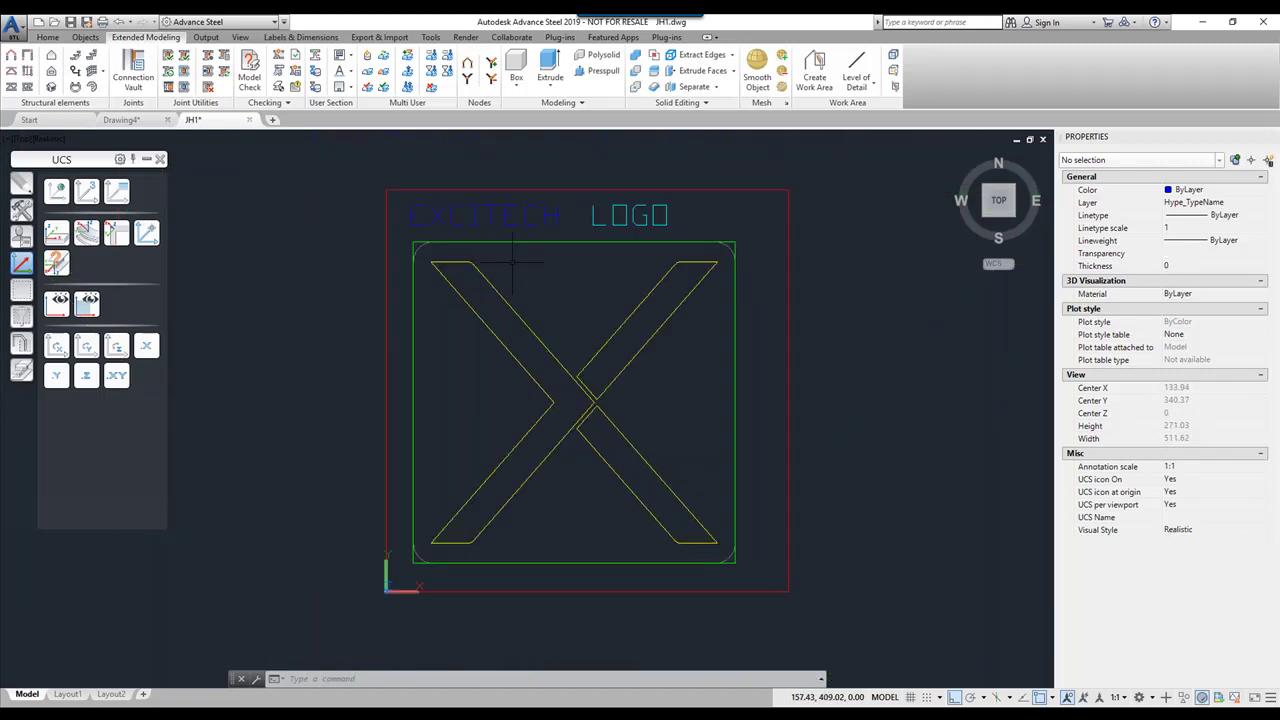
{"action": "mouse_move", "coordinate": [556, 268]}
{"action": "middle_mouse_down"}
{"action": "mouse_move", "coordinate": [506, 268]}
{"action": "mouse_move", "coordinate": [531, 303]}
{"action": "middle_mouse_up"}
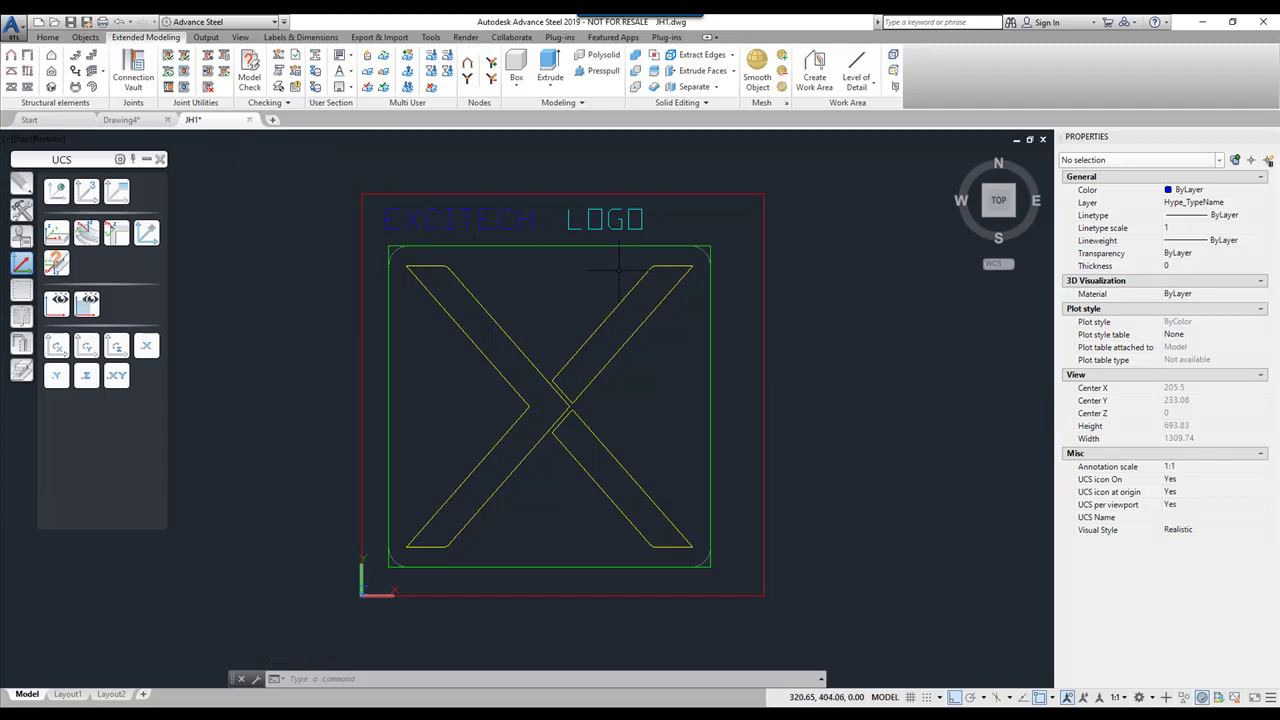
Add a top-left reference axis snapped to the outer contour's top-left corner endpoint.
{"action": "left_click", "coordinate": [350, 87]}
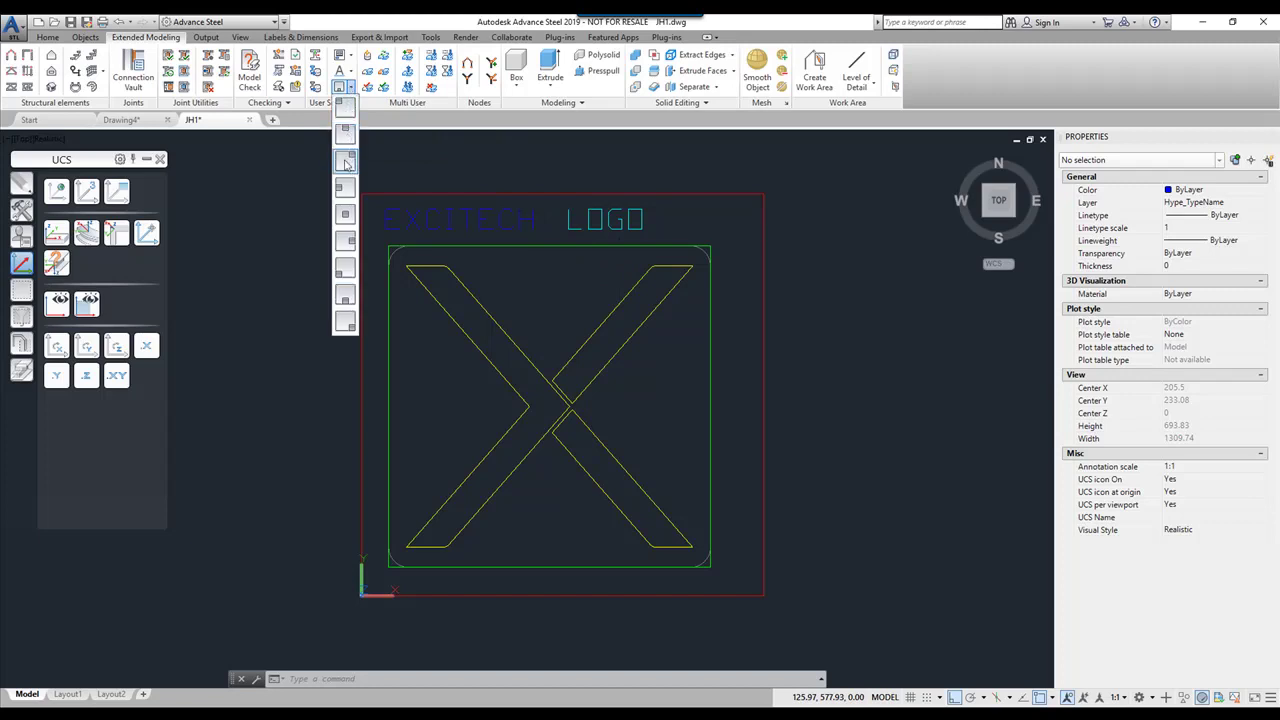
{"action": "left_click", "coordinate": [345, 108]}
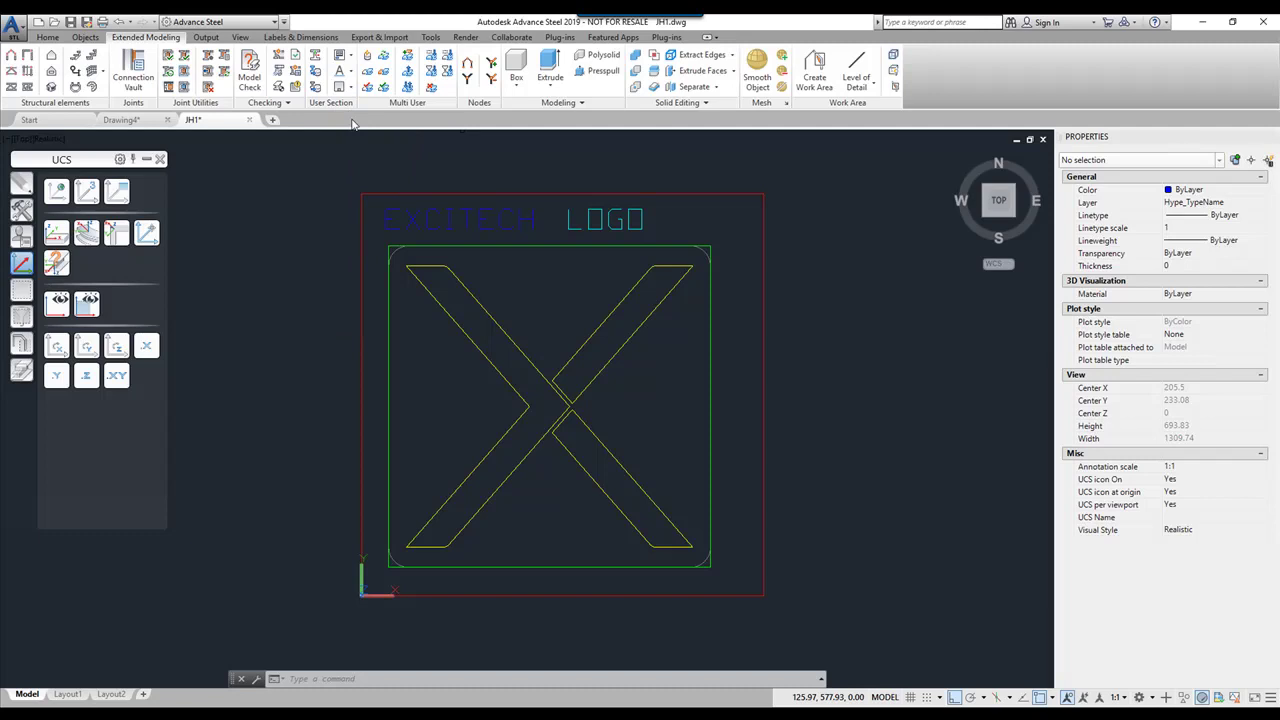
{"action": "right_click", "coordinate": [437, 160], "text": "shift"}
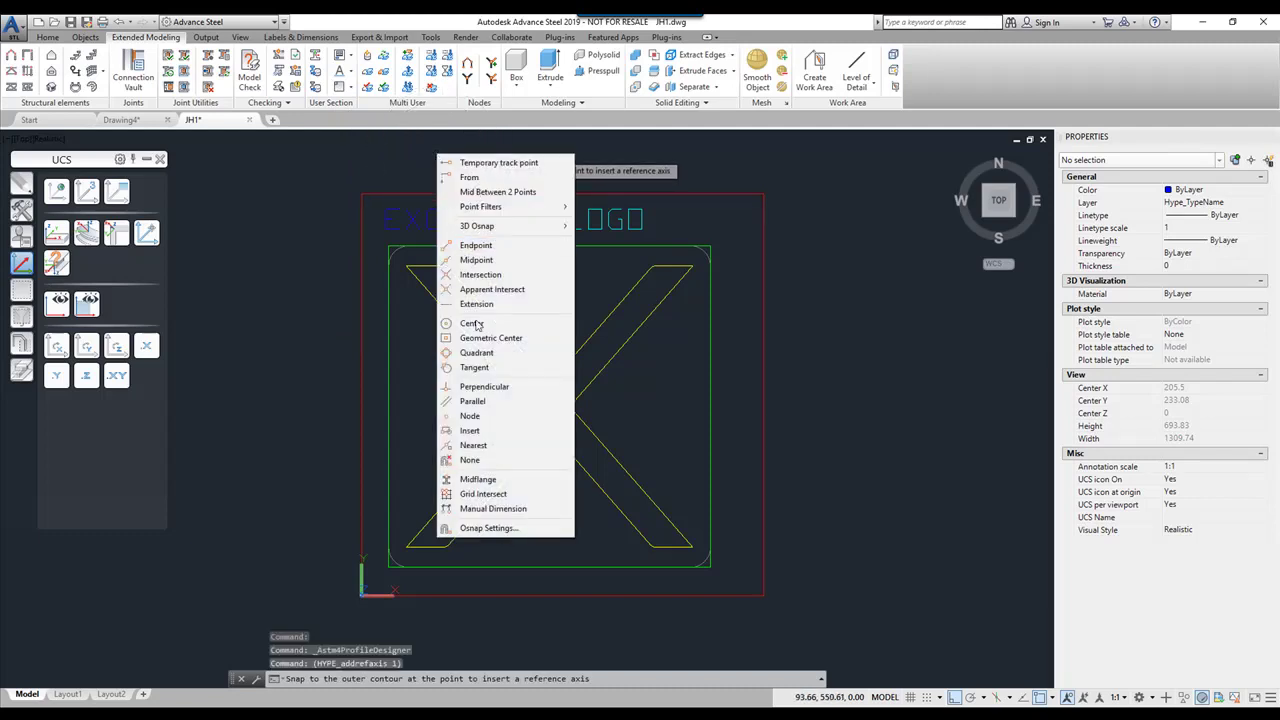
{"action": "left_click", "coordinate": [476, 246]}
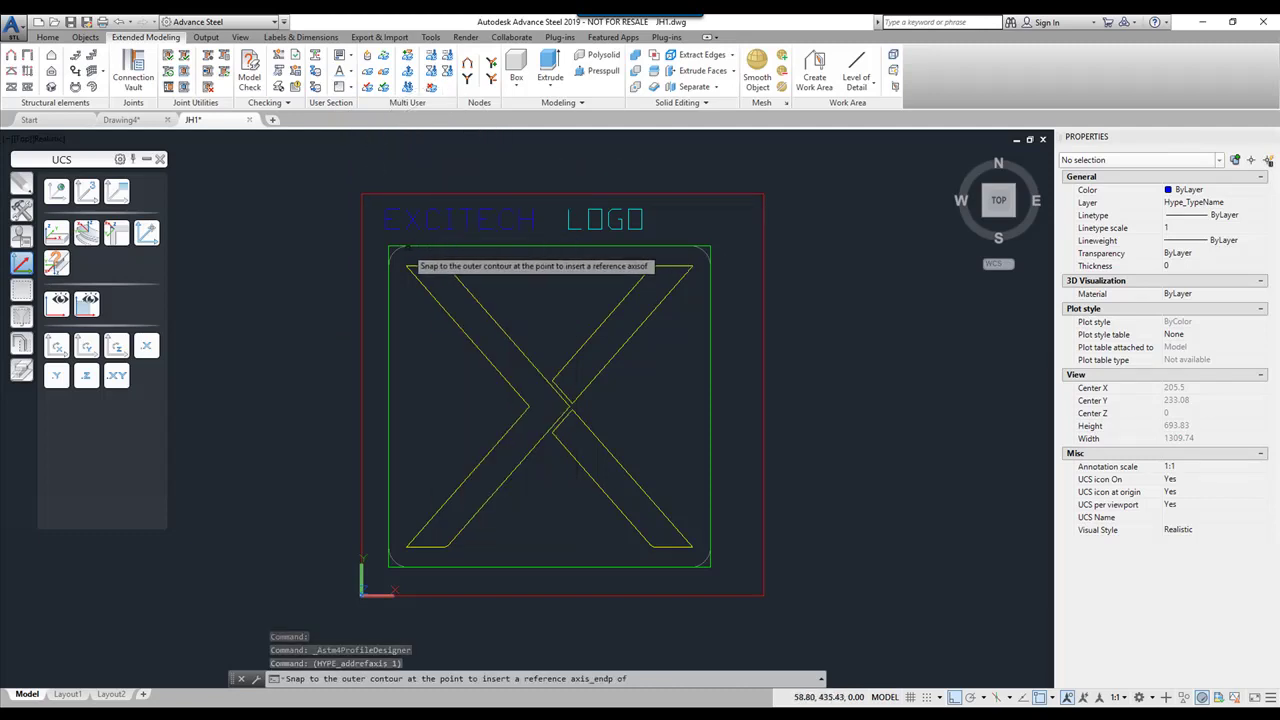
{"action": "left_click", "coordinate": [389, 246]}
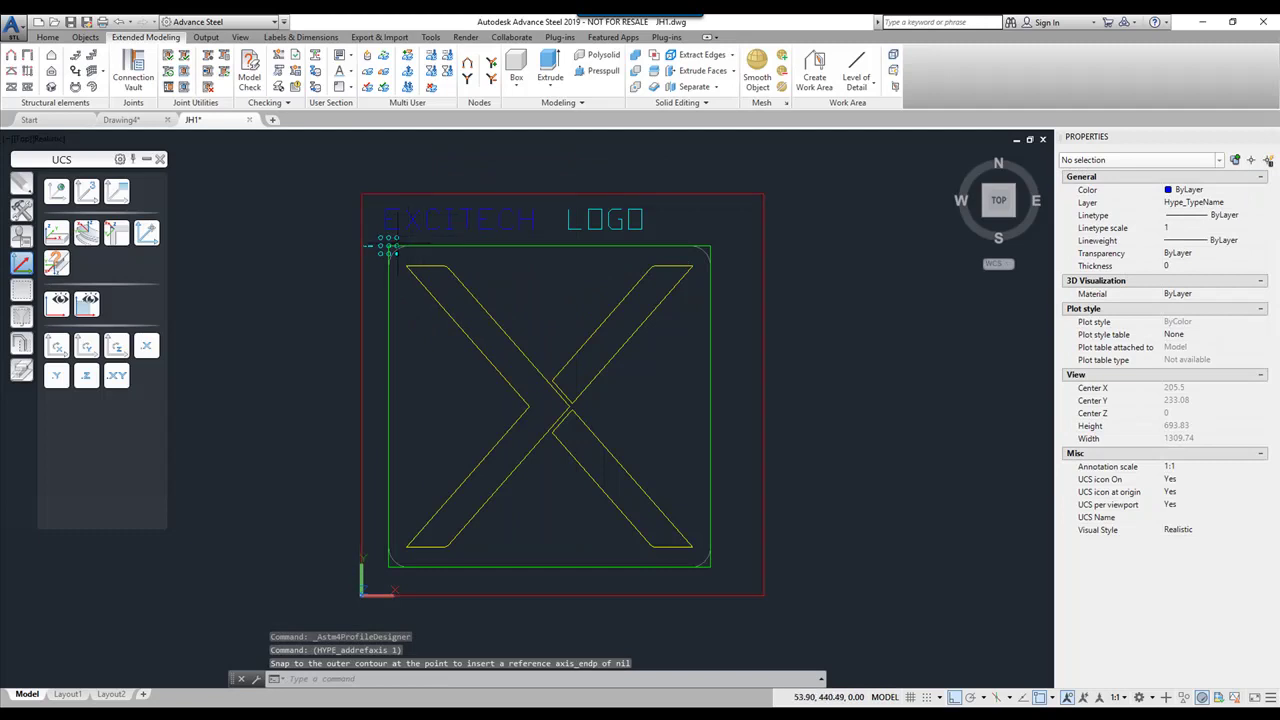
{"action": "scroll", "coordinate": [389, 237], "scroll_direction": "up", "scroll_amount": 9}
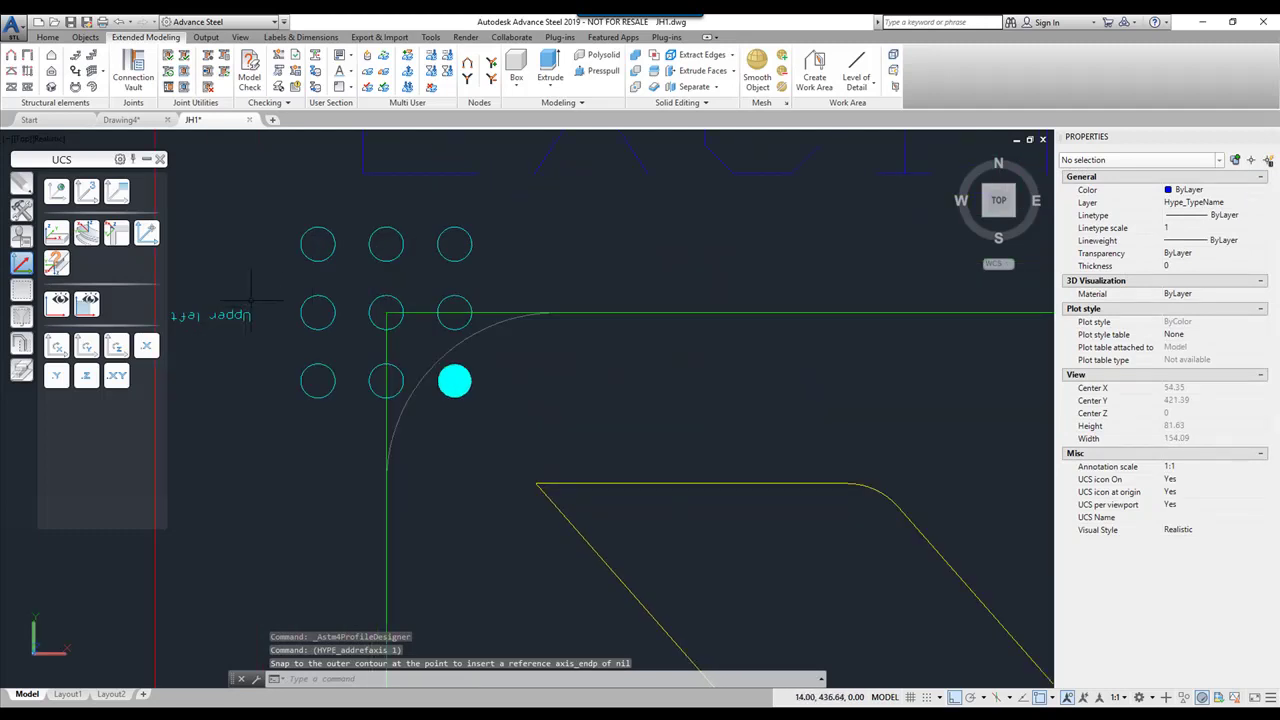
{"action": "scroll", "coordinate": [405, 300], "scroll_direction": "down", "scroll_amount": 15}
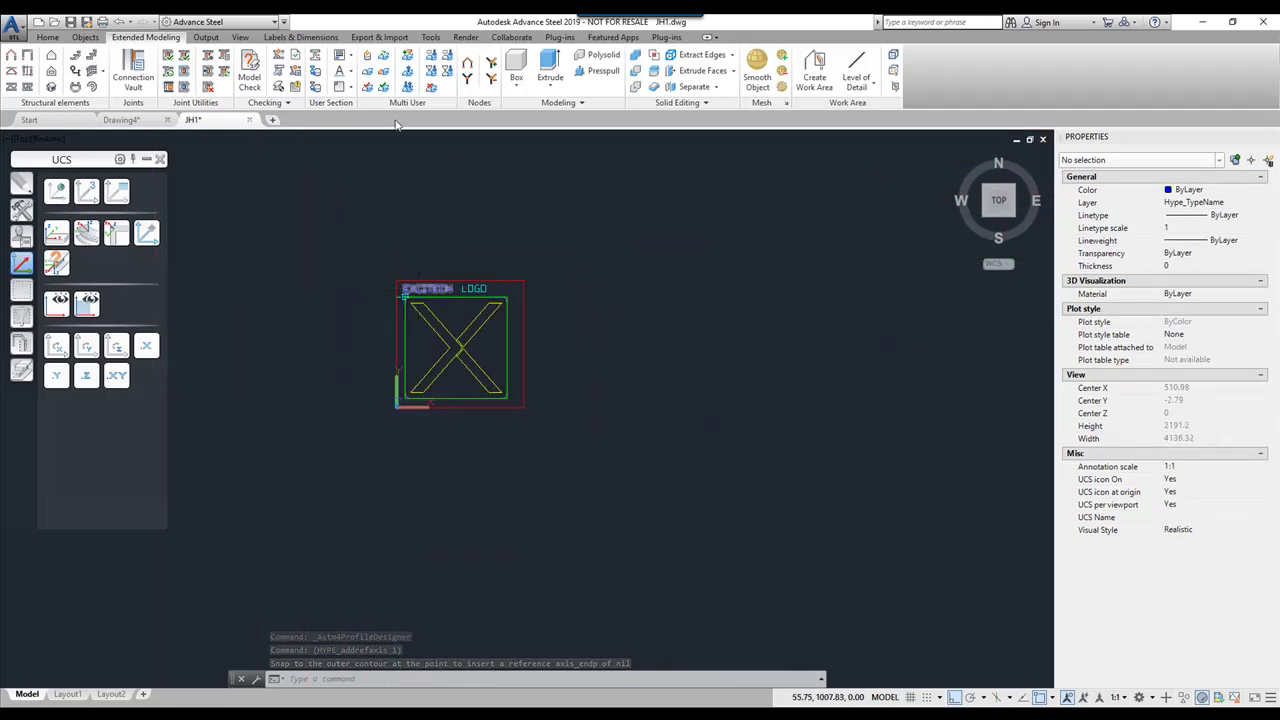
Add top-centre and top-right reference axes at the top edge midpoint and top-right corner.
{"action": "left_click", "coordinate": [349, 88]}
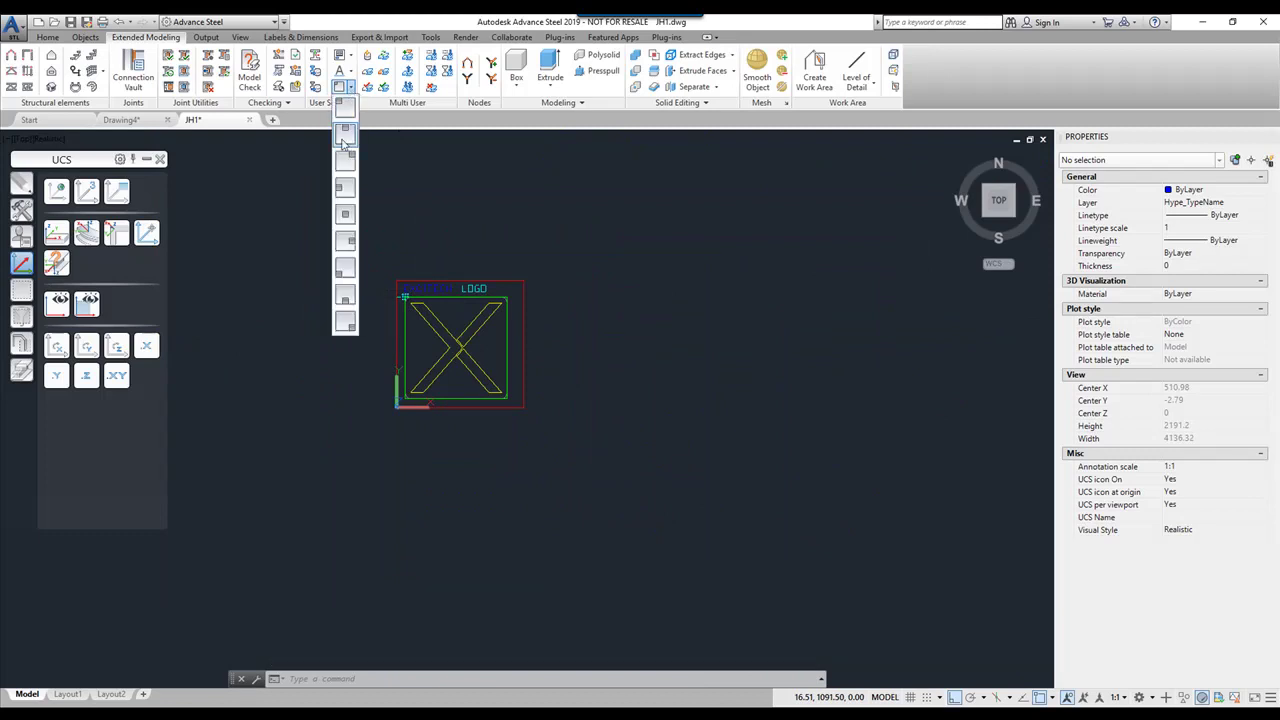
{"action": "left_click", "coordinate": [343, 138]}
{"action": "right_click", "coordinate": [418, 186], "text": "shift"}
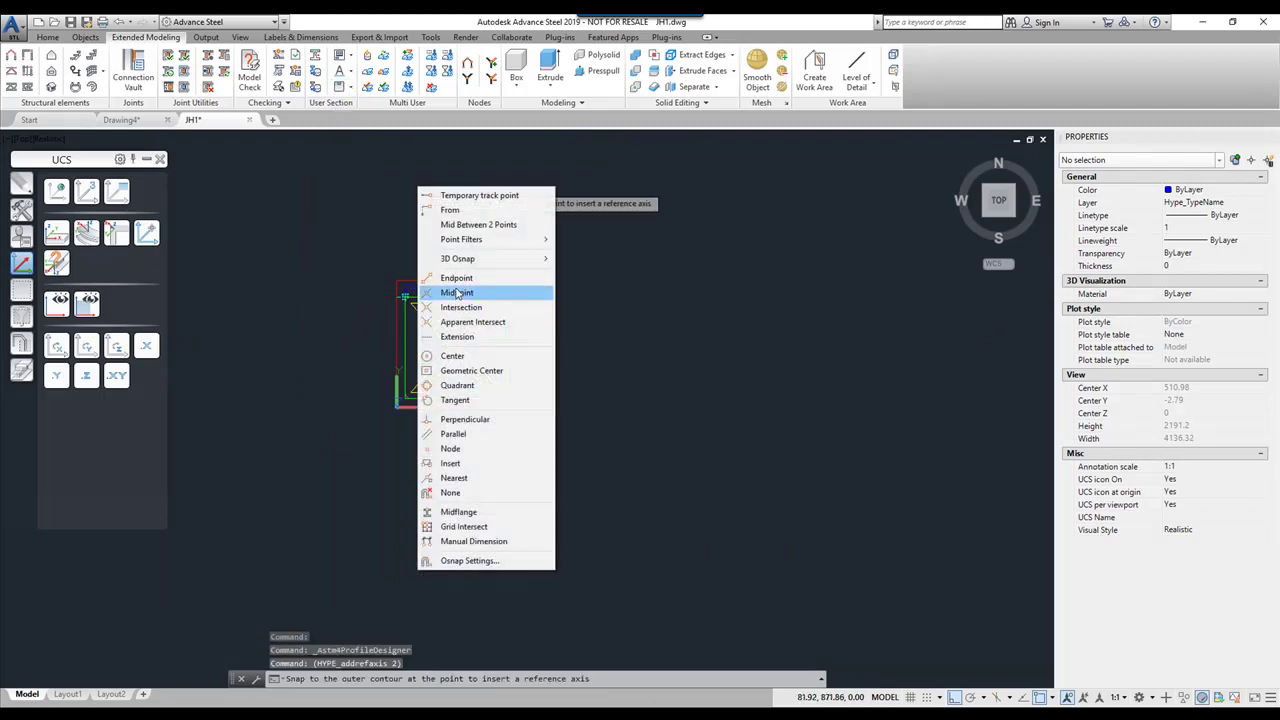
{"action": "left_click", "coordinate": [456, 298]}
{"action": "scroll", "coordinate": [436, 297], "scroll_direction": "up", "scroll_amount": 6}
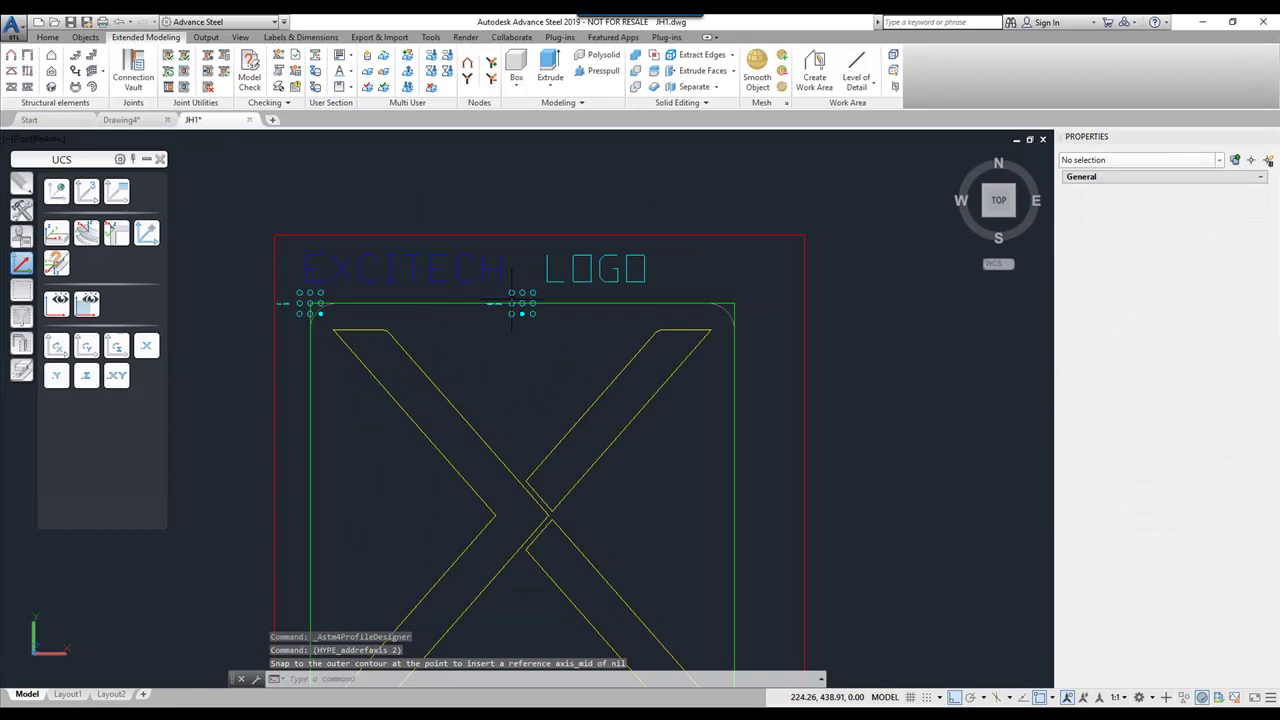
{"action": "left_click", "coordinate": [349, 88]}
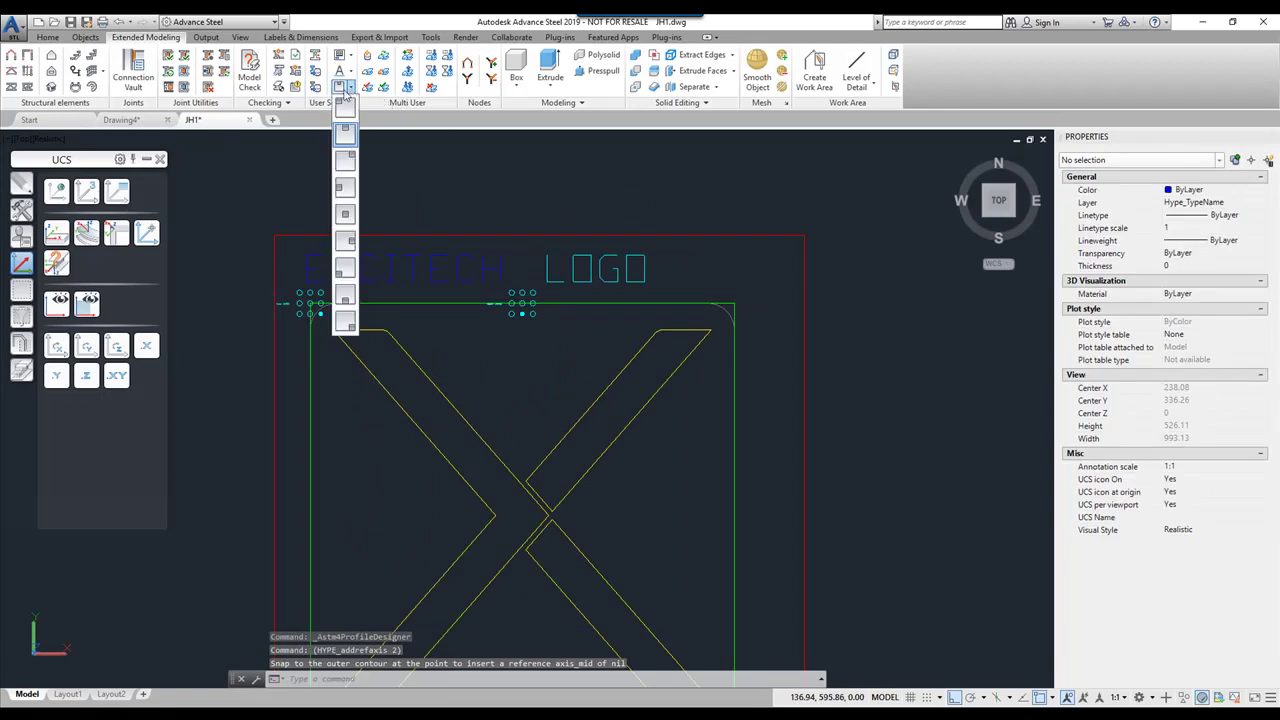
{"action": "left_click", "coordinate": [349, 161]}
{"action": "right_click", "coordinate": [423, 176], "text": "shift"}
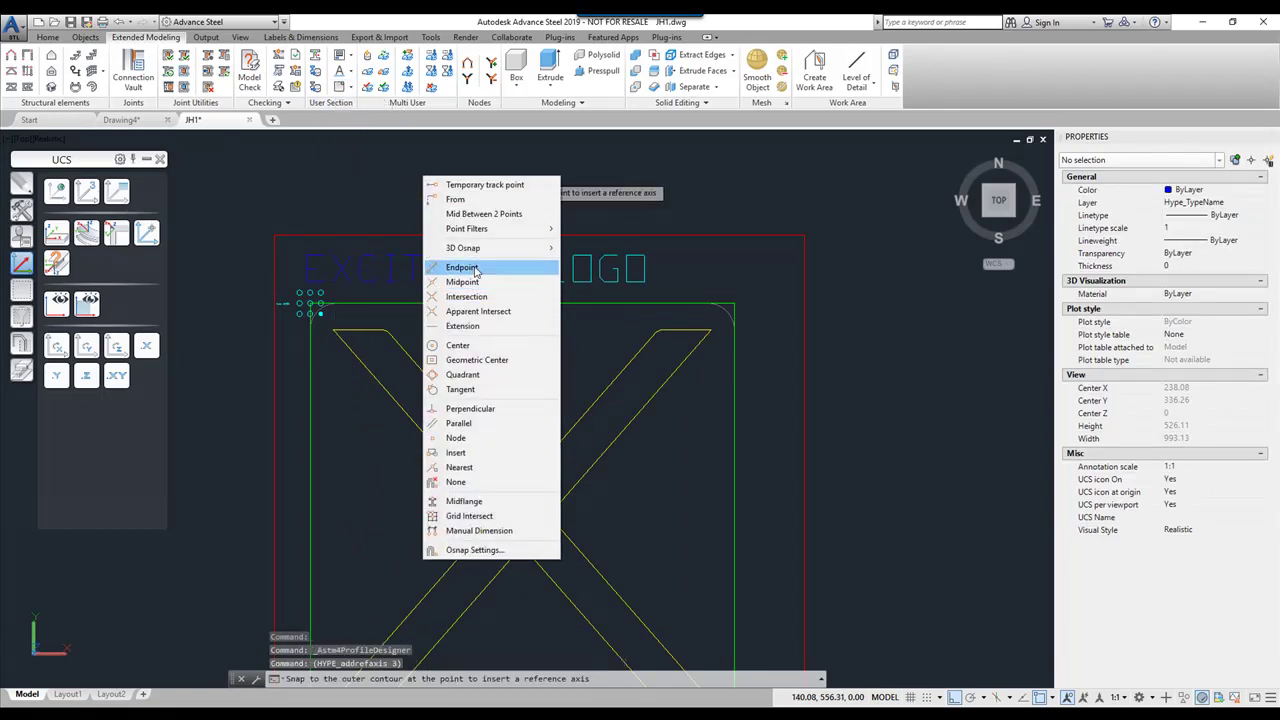
{"action": "left_click", "coordinate": [462, 267]}
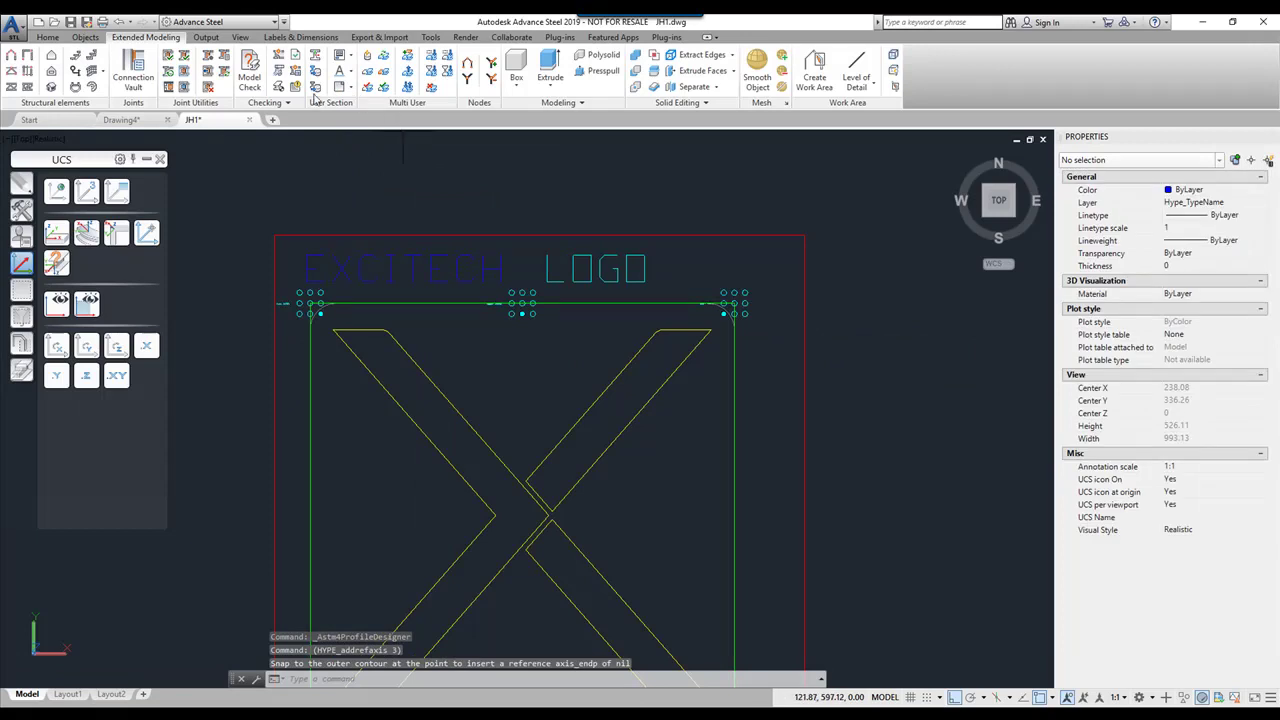
Add middle-left and bottom-left reference axes at the left edge midpoint and bottom-left corner.
{"action": "left_click", "coordinate": [350, 88]}
{"action": "left_click", "coordinate": [350, 190]}
{"action": "right_click", "coordinate": [382, 214], "text": "shift"}
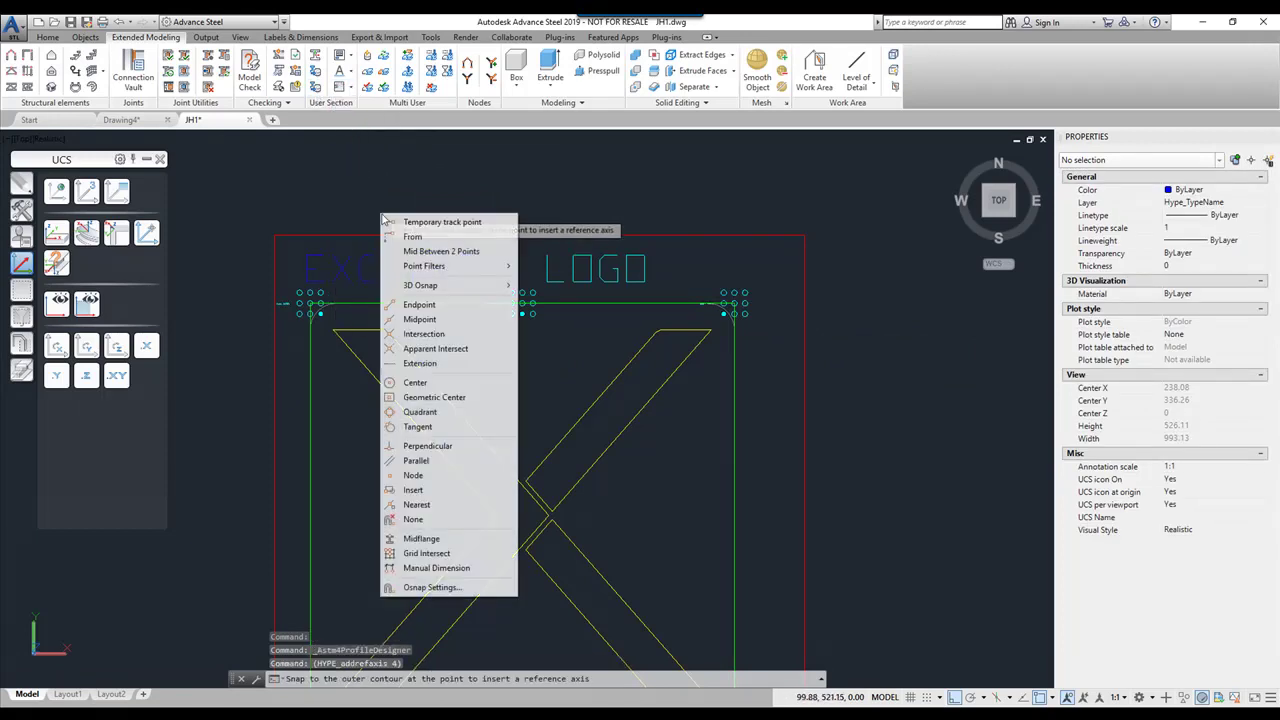
{"action": "left_click", "coordinate": [440, 345]}
{"action": "left_click", "coordinate": [309, 517]}
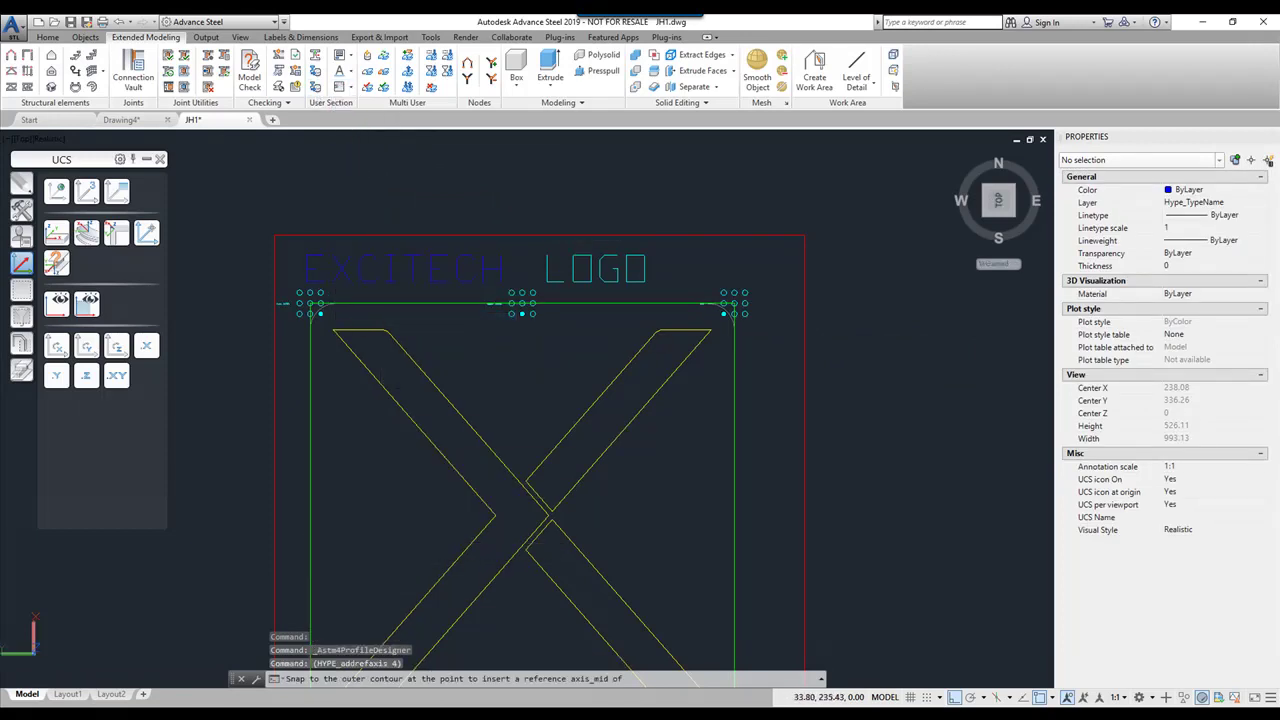
{"action": "left_click", "coordinate": [350, 88]}
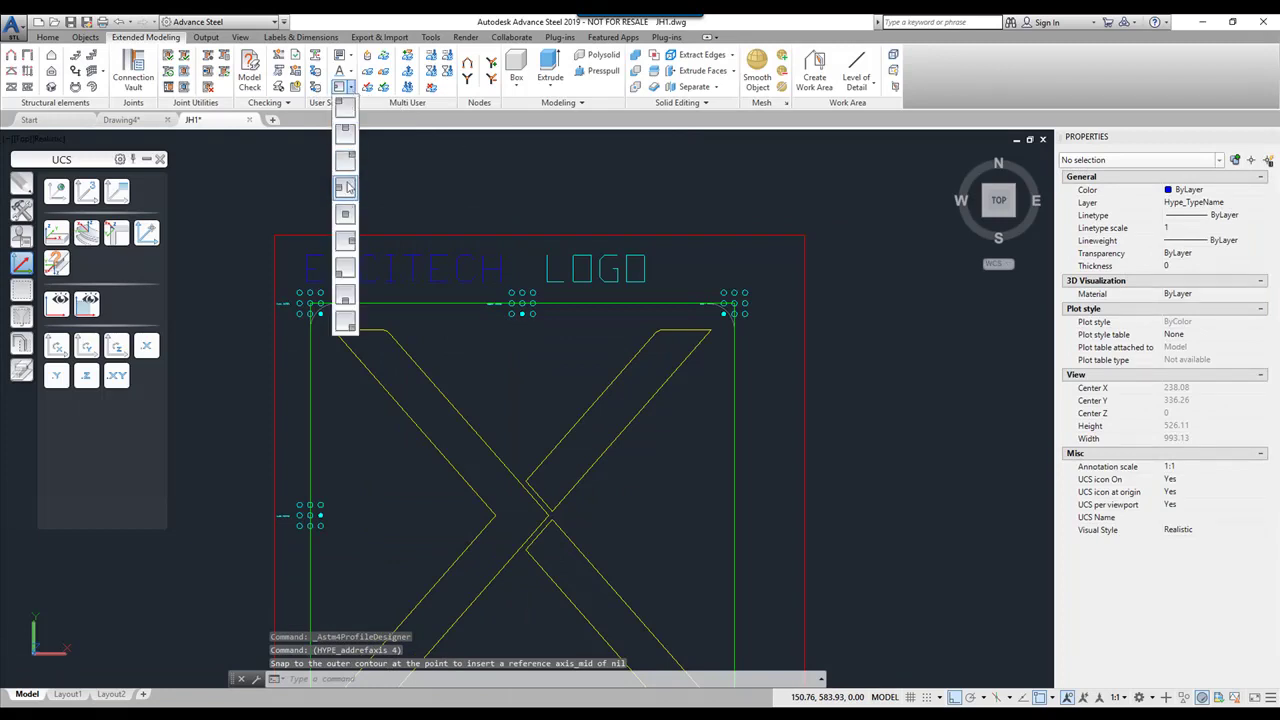
{"action": "left_click", "coordinate": [345, 270]}
{"action": "scroll", "coordinate": [406, 243], "scroll_direction": "down", "scroll_amount": 4}
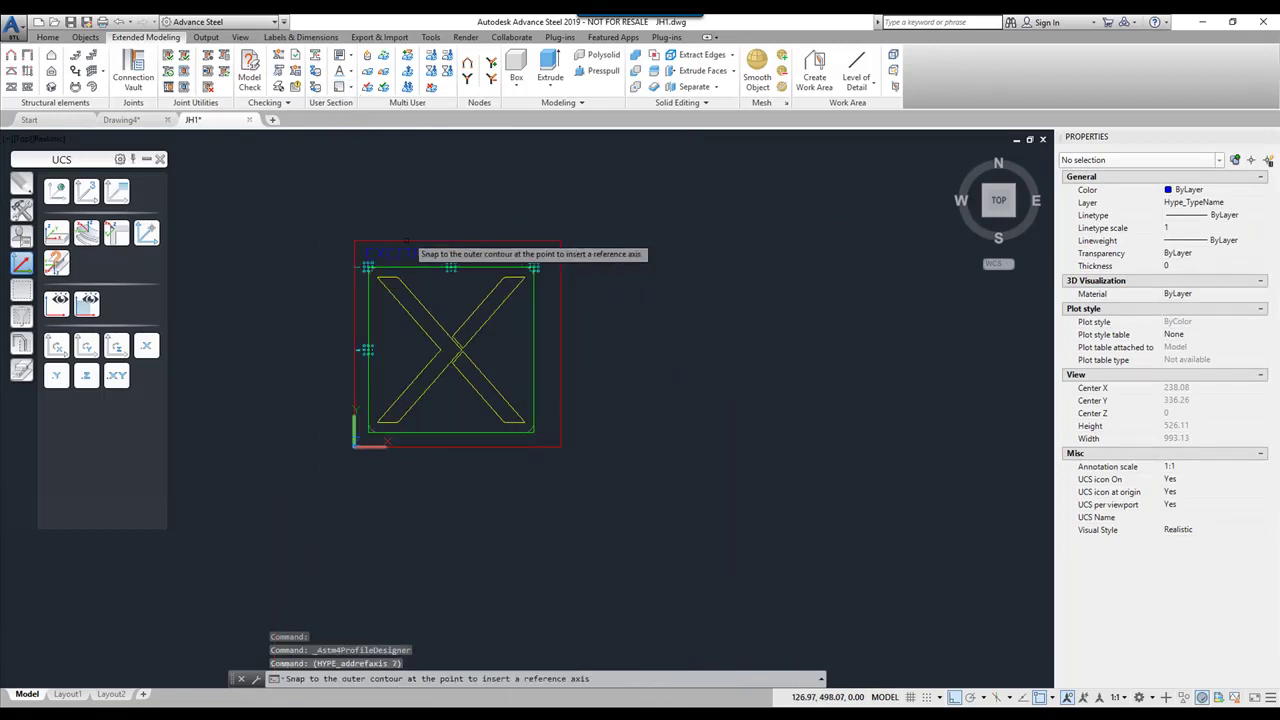
{"action": "right_click", "coordinate": [408, 238], "text": "shift"}
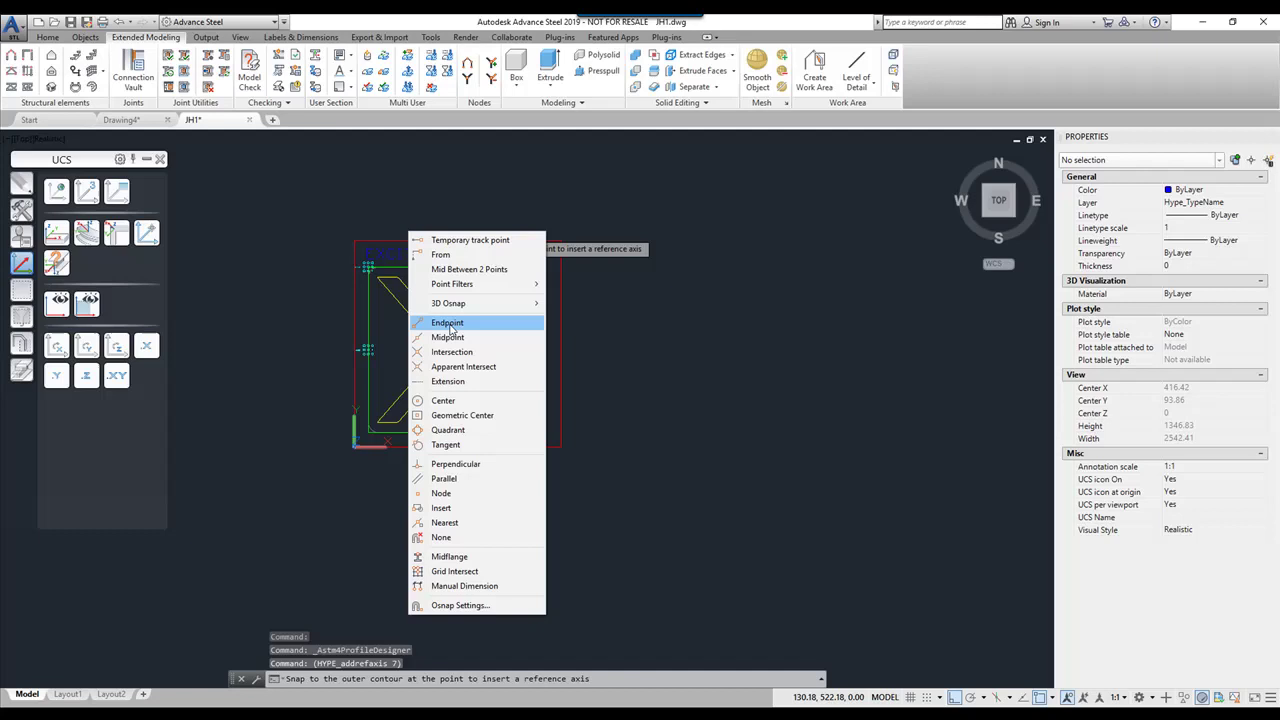
{"action": "left_click", "coordinate": [448, 323]}
{"action": "left_click", "coordinate": [372, 432]}
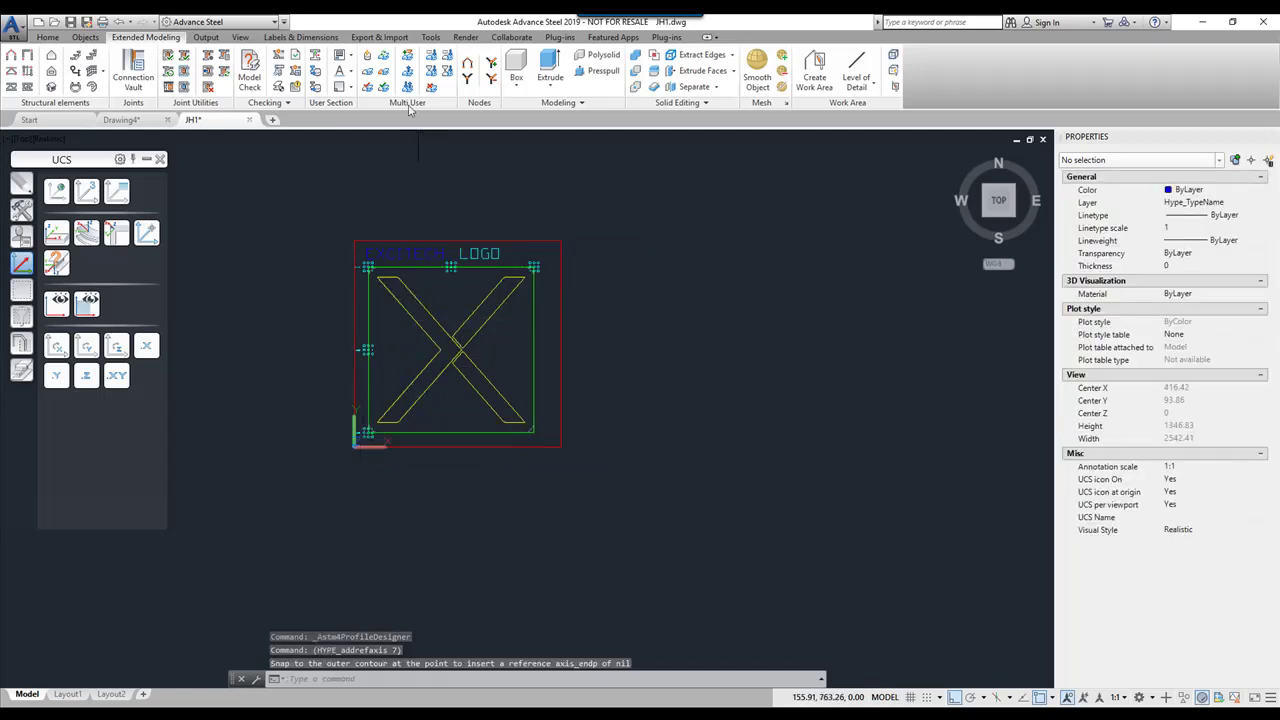
Add a bottom-centre reference axis at the bottom edge's midpoint.
{"action": "left_click", "coordinate": [350, 88]}
{"action": "left_click", "coordinate": [345, 290]}
{"action": "right_click", "coordinate": [389, 257], "text": "shift"}
{"action": "left_click", "coordinate": [428, 361]}
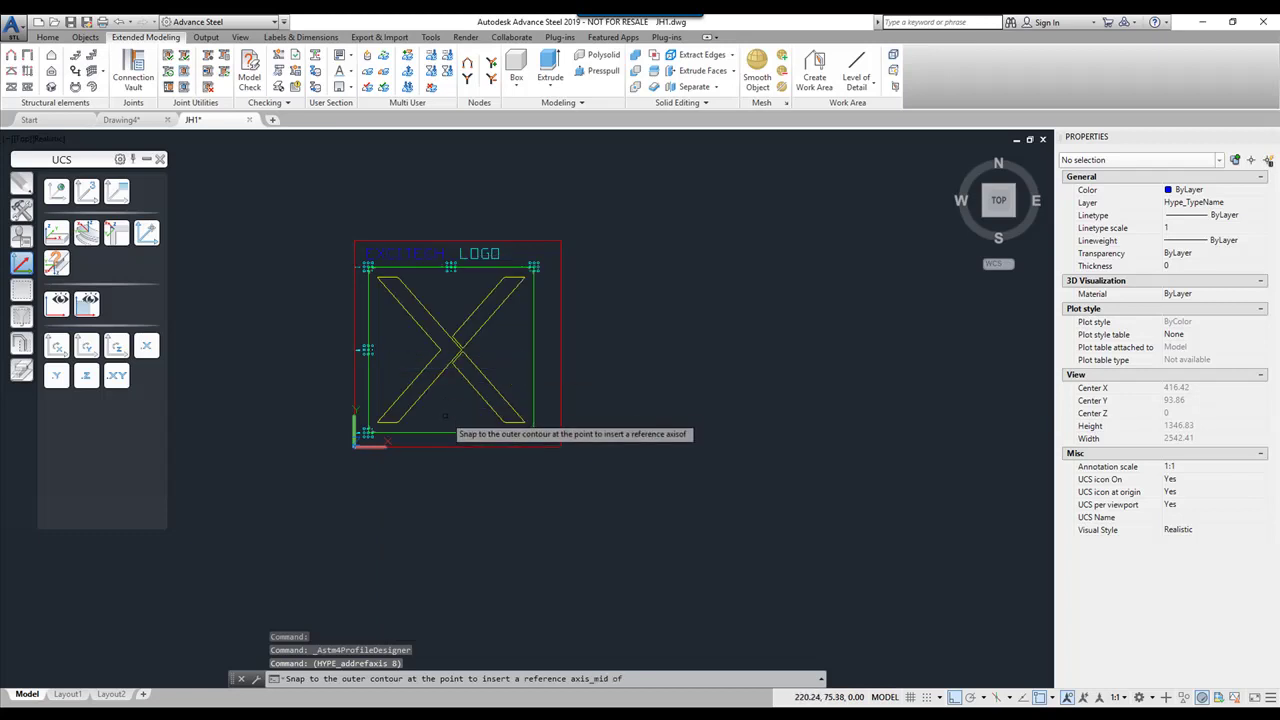
{"action": "left_click", "coordinate": [449, 433]}
Add reference axes at the contour's bottom-right corner endpoint and at a remaining edge midpoint.
{"action": "left_click", "coordinate": [345, 88]}
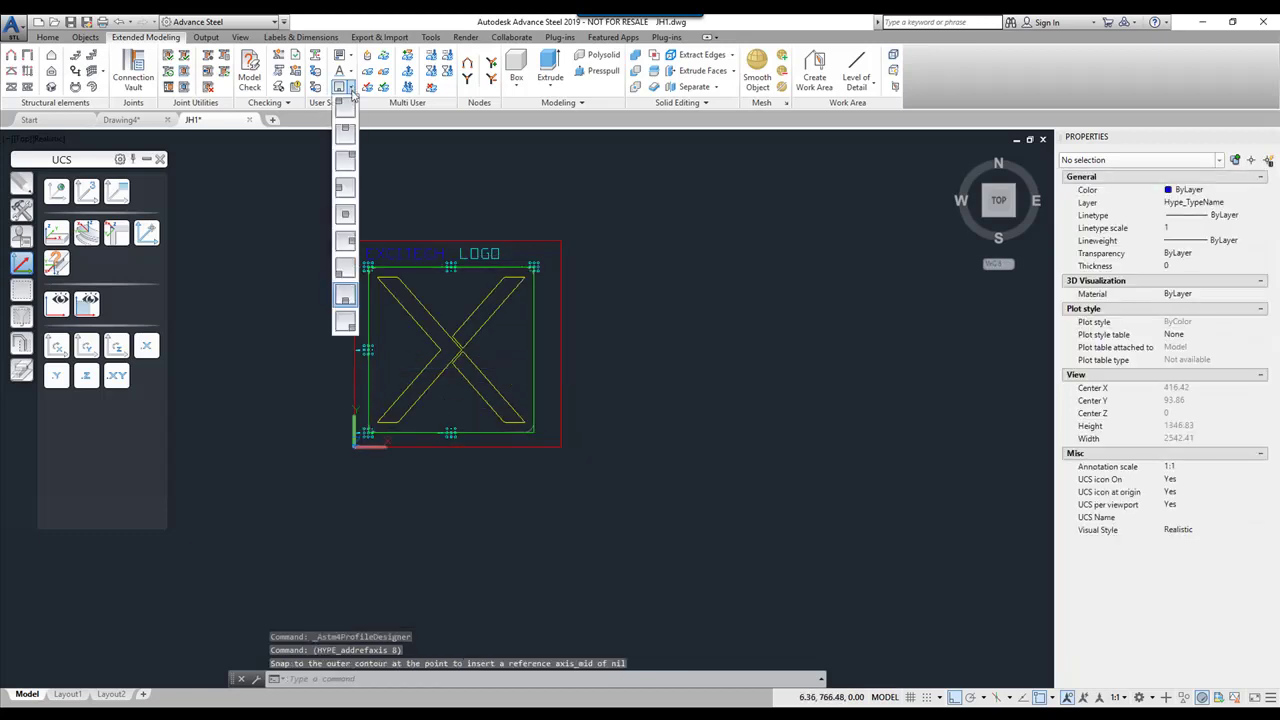
{"action": "left_click", "coordinate": [345, 322]}
{"action": "right_click", "coordinate": [385, 300], "text": "shift"}
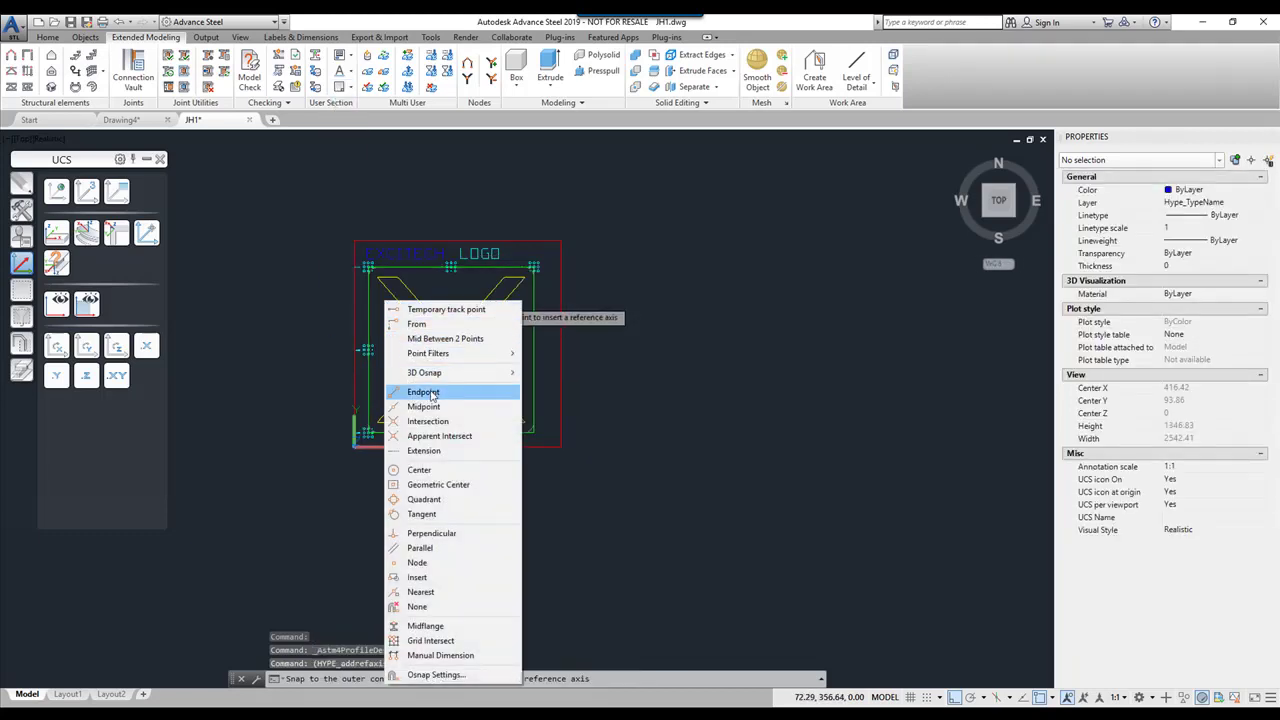
{"action": "left_click", "coordinate": [430, 393]}
{"action": "left_click", "coordinate": [522, 432]}
{"action": "right_click", "coordinate": [500, 297], "text": "shift"}
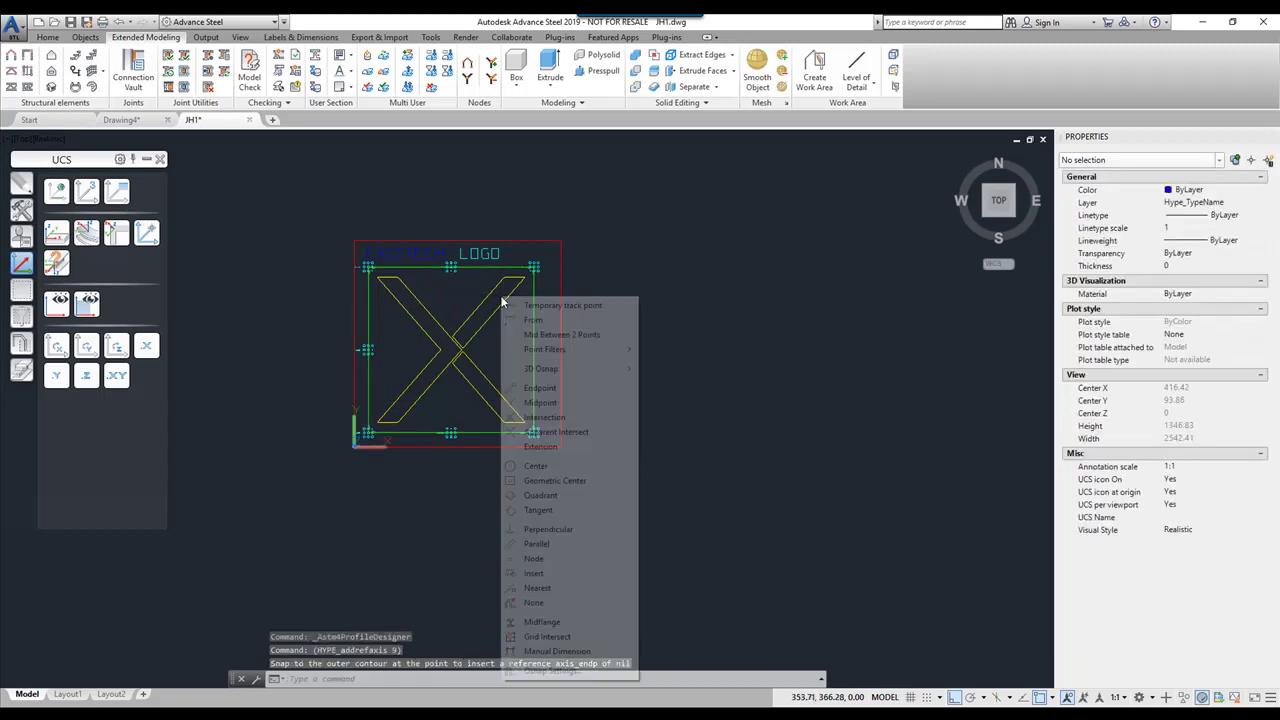
{"action": "left_click", "coordinate": [345, 88]}
{"action": "left_click", "coordinate": [345, 88]}
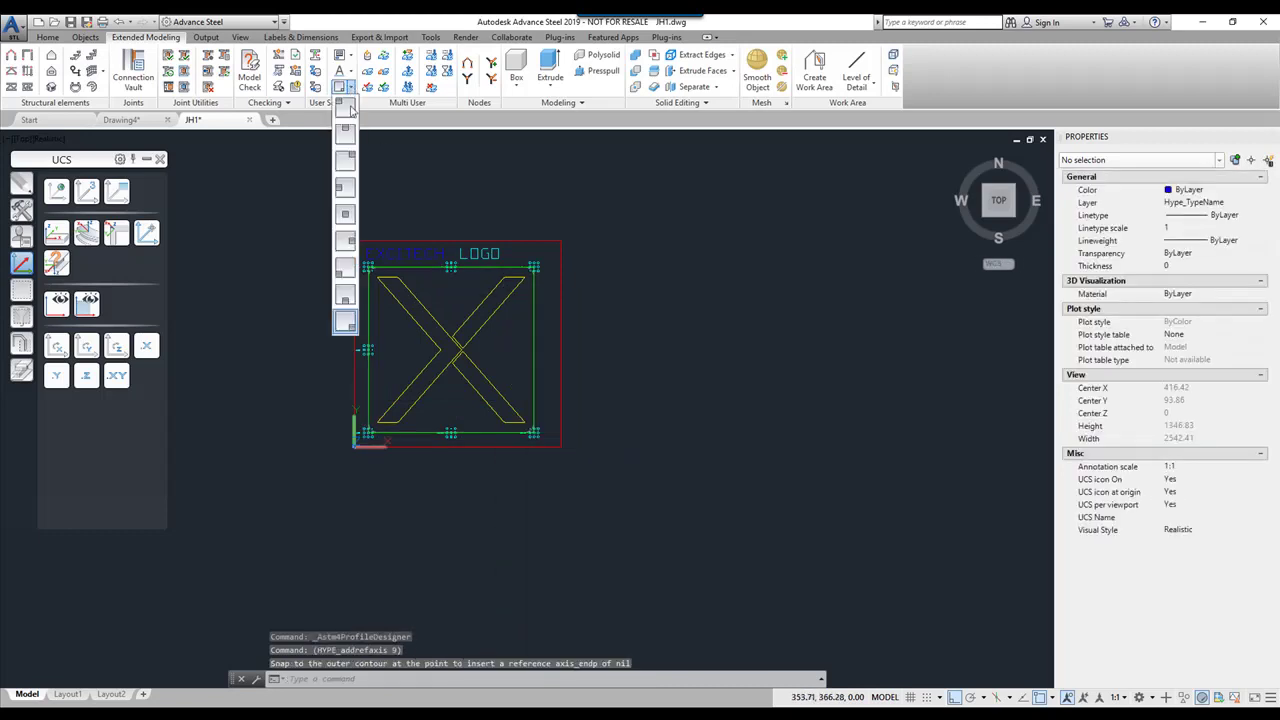
{"action": "left_click", "coordinate": [356, 246]}
{"action": "right_click", "coordinate": [396, 211], "text": "shift"}
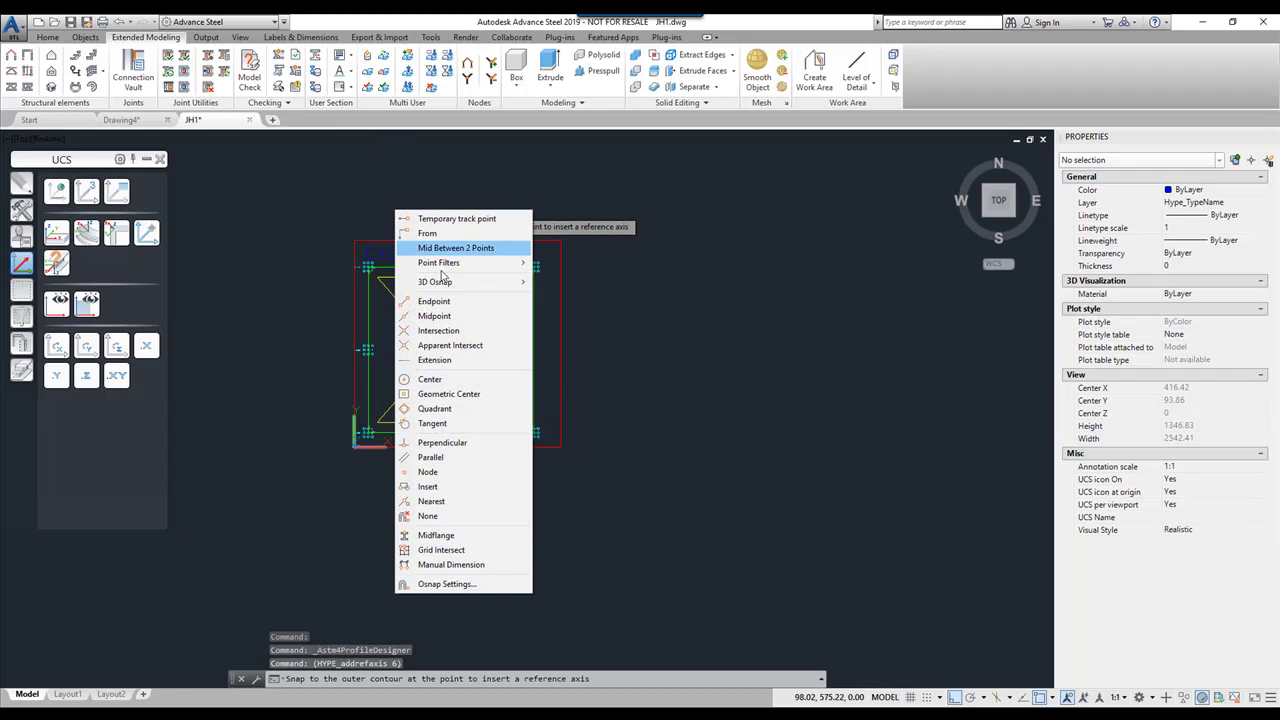
{"action": "left_click", "coordinate": [434, 316]}
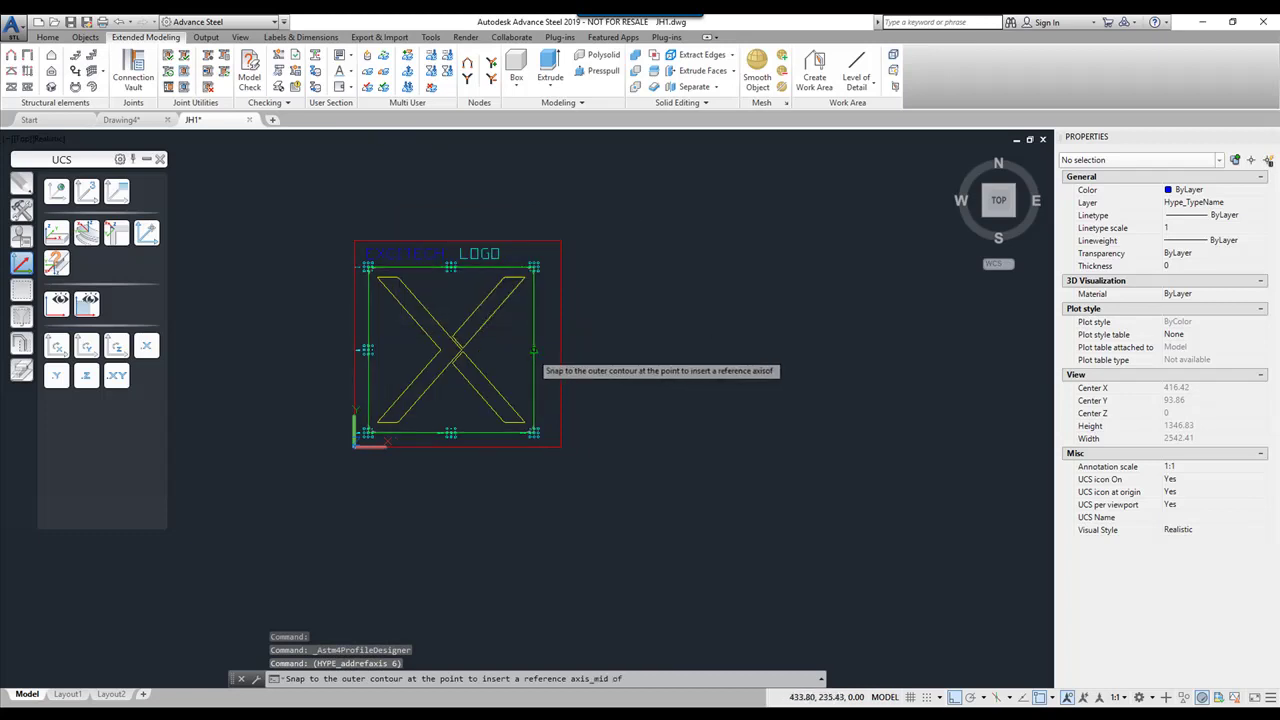
Add a Center-Center reference axis at the crossing of the X.
{"action": "left_click", "coordinate": [348, 88]}
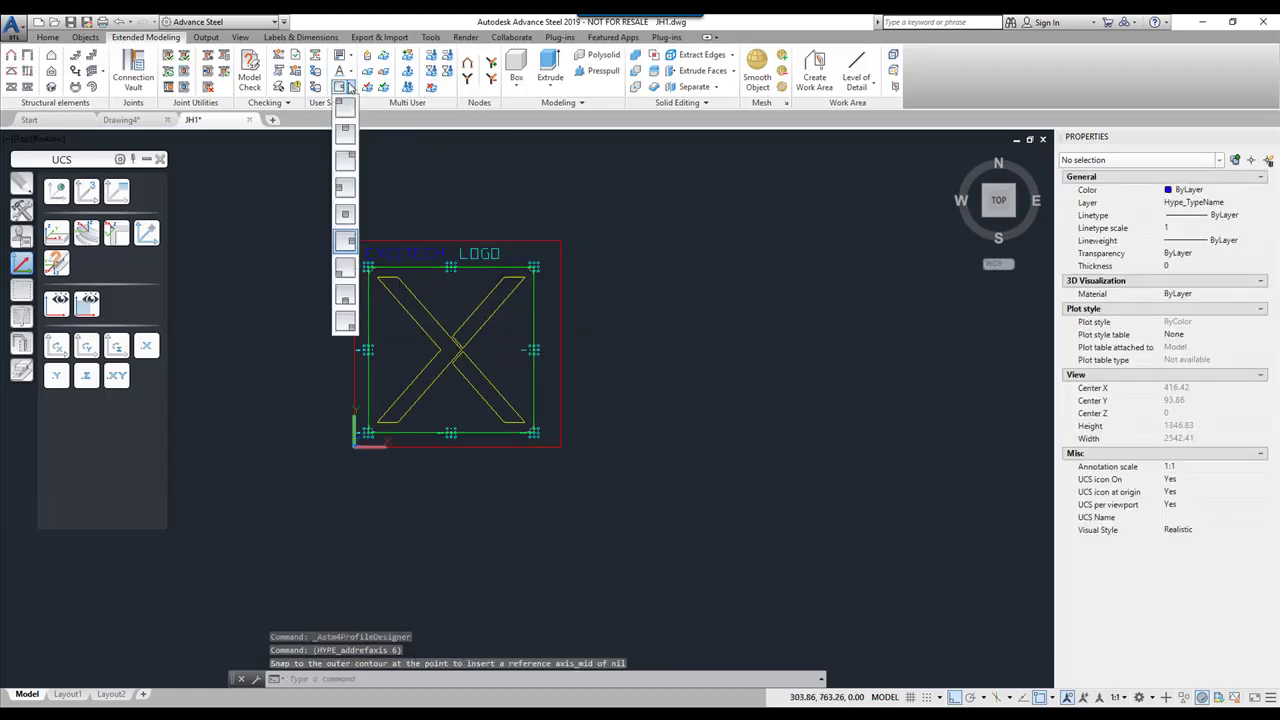
{"action": "left_click", "coordinate": [347, 217]}
{"action": "scroll", "coordinate": [452, 375], "scroll_direction": "up", "scroll_amount": 3}
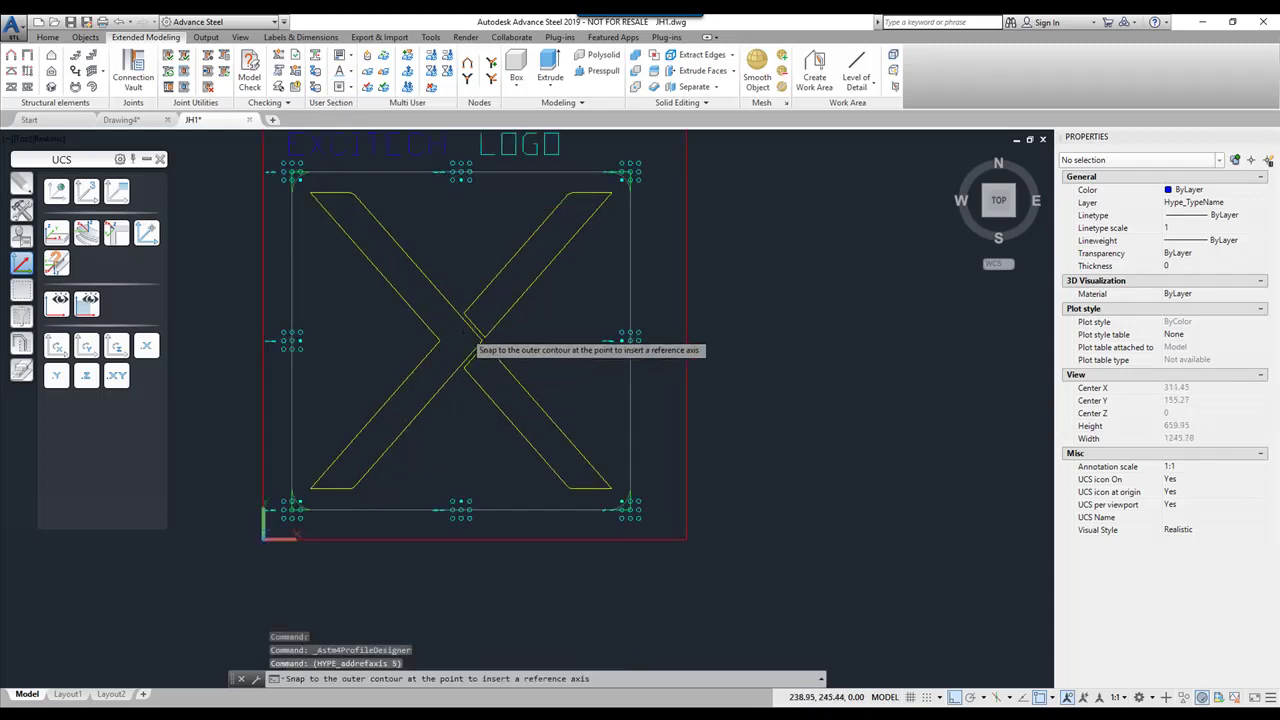
{"action": "left_click", "coordinate": [479, 340]}
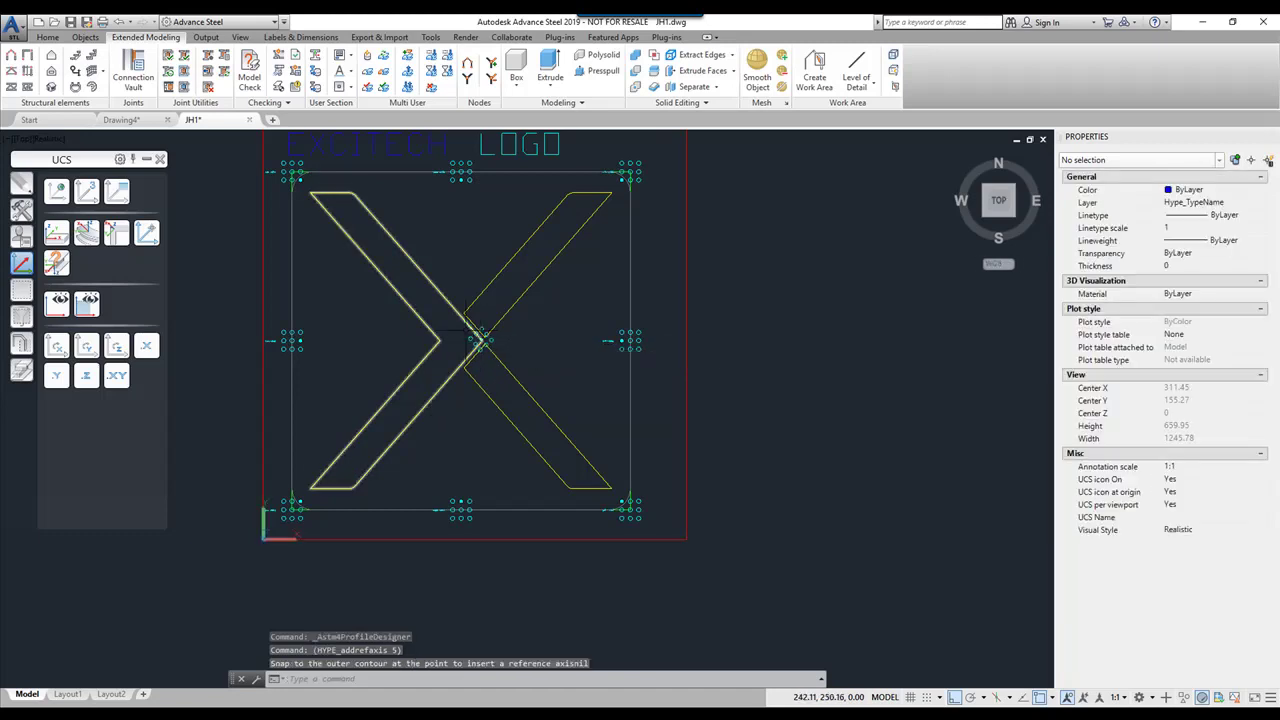
{"action": "scroll", "coordinate": [470, 330], "scroll_direction": "down", "scroll_amount": 1}
{"action": "scroll", "coordinate": [454, 303], "scroll_direction": "down", "scroll_amount": 2}
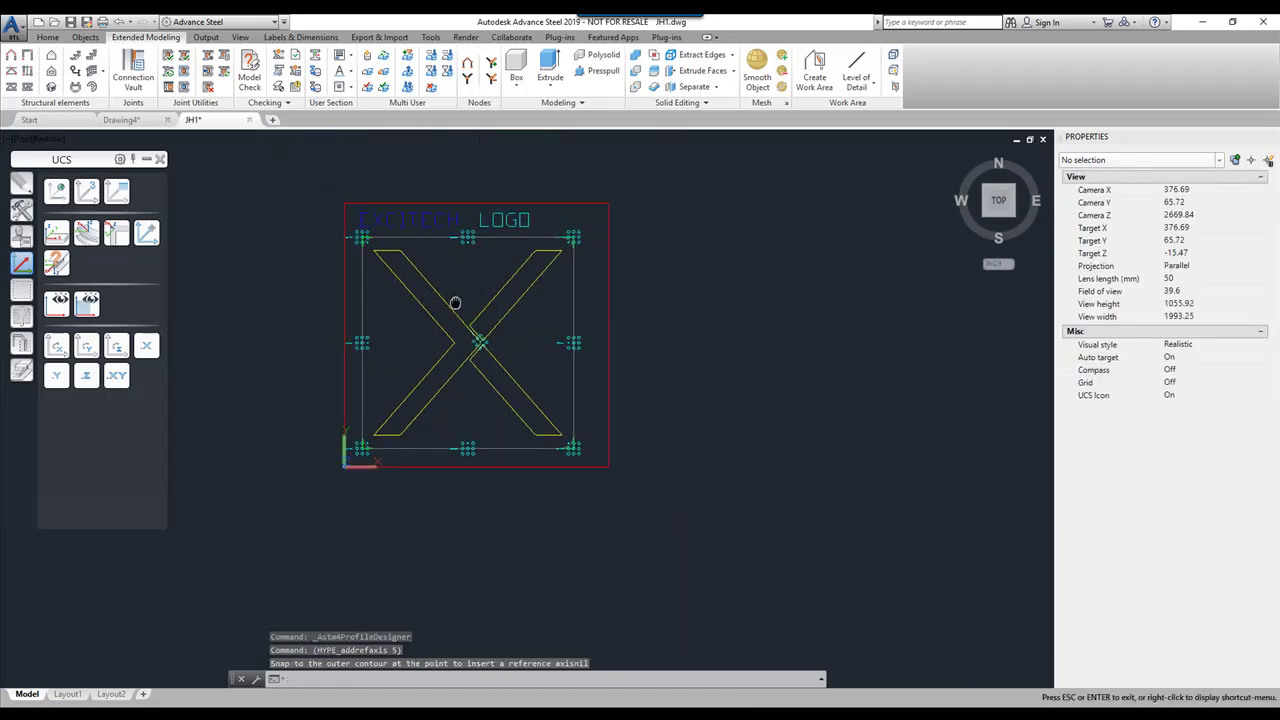
{"action": "scroll", "coordinate": [454, 303], "scroll_direction": "up", "scroll_amount": 1}
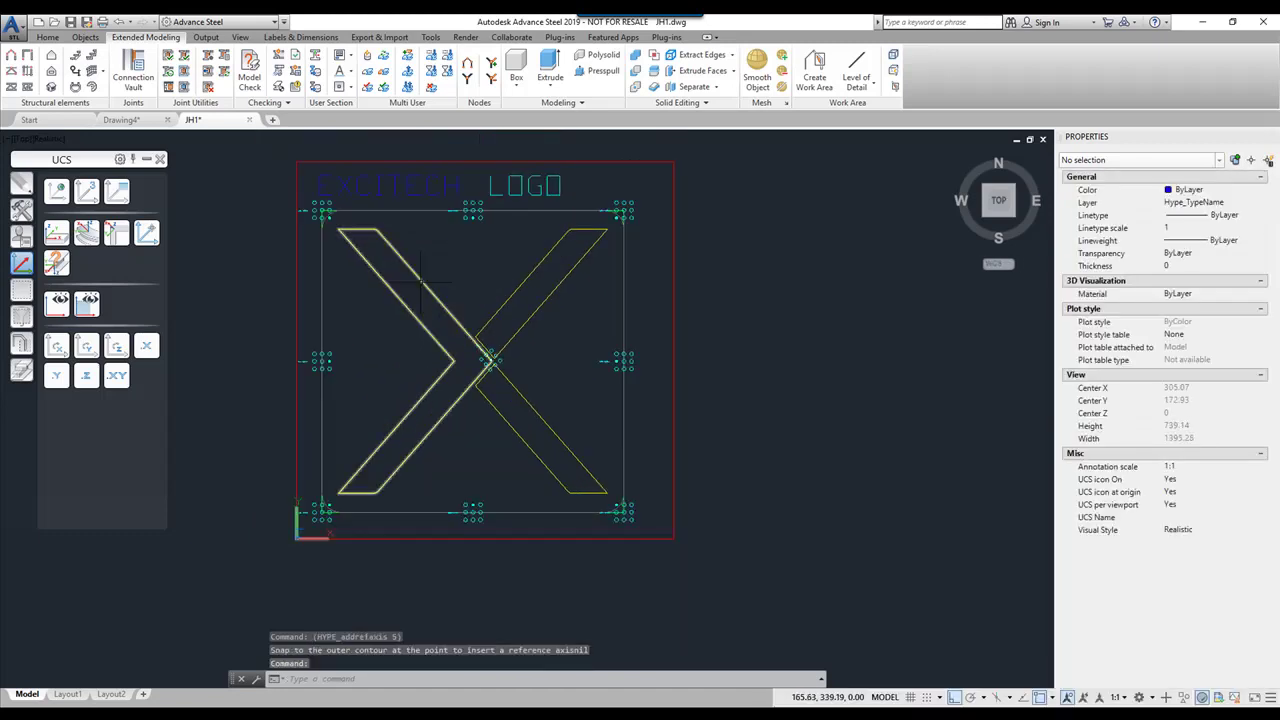
Place a coordinate system on the outer contour's top edge using the Midpoint snap.
{"action": "left_click", "coordinate": [314, 60]}
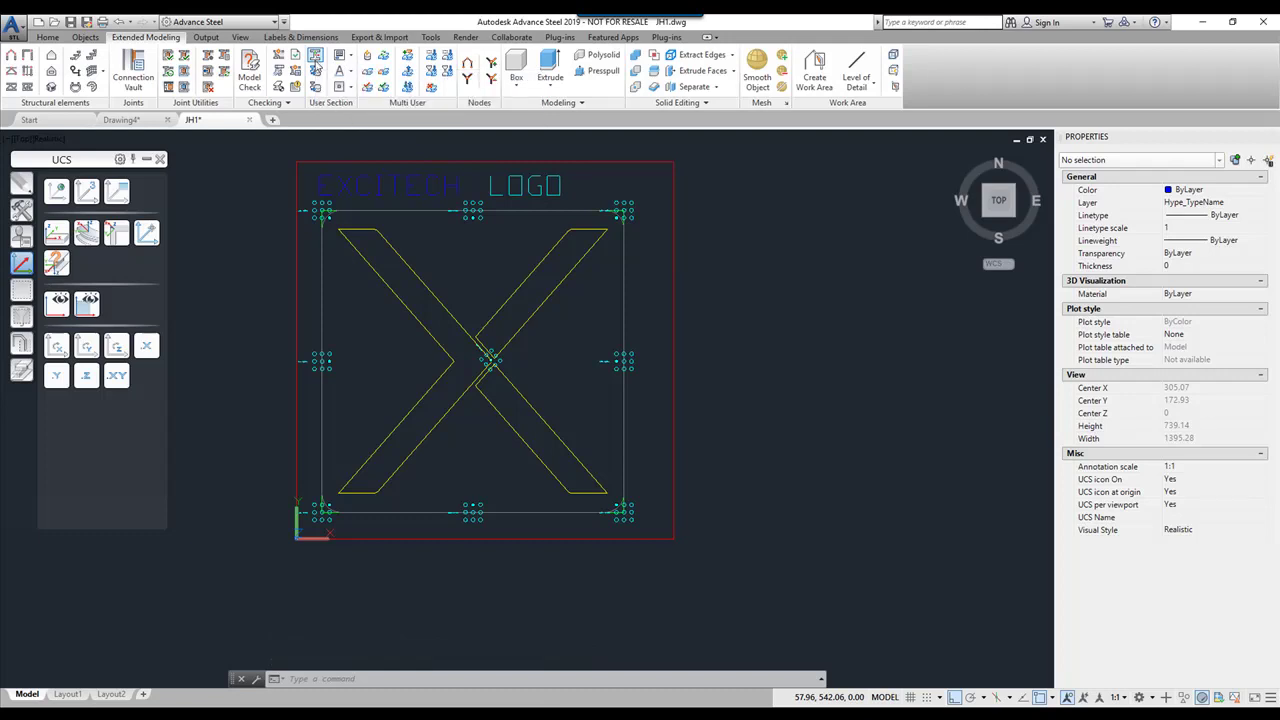
{"action": "scroll", "coordinate": [464, 203], "scroll_direction": "up", "scroll_amount": 5}
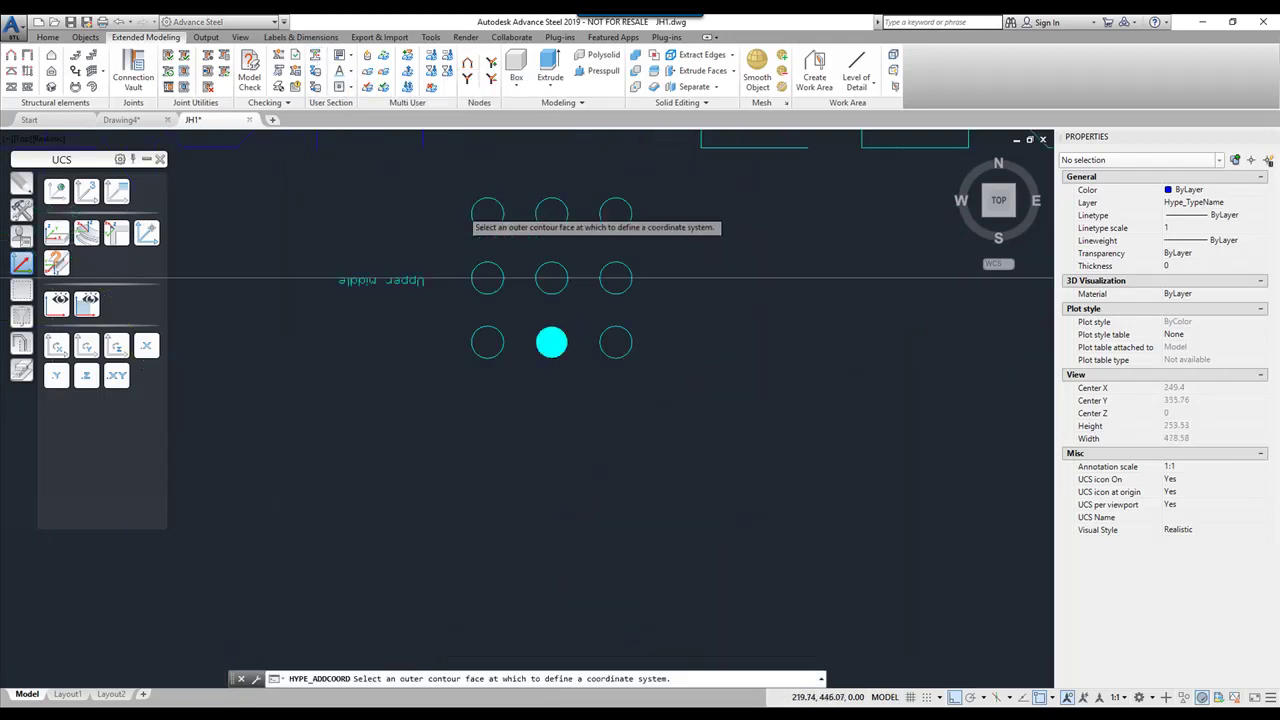
{"action": "right_click", "coordinate": [545, 267], "text": "shift"}
{"action": "left_click", "coordinate": [583, 370]}
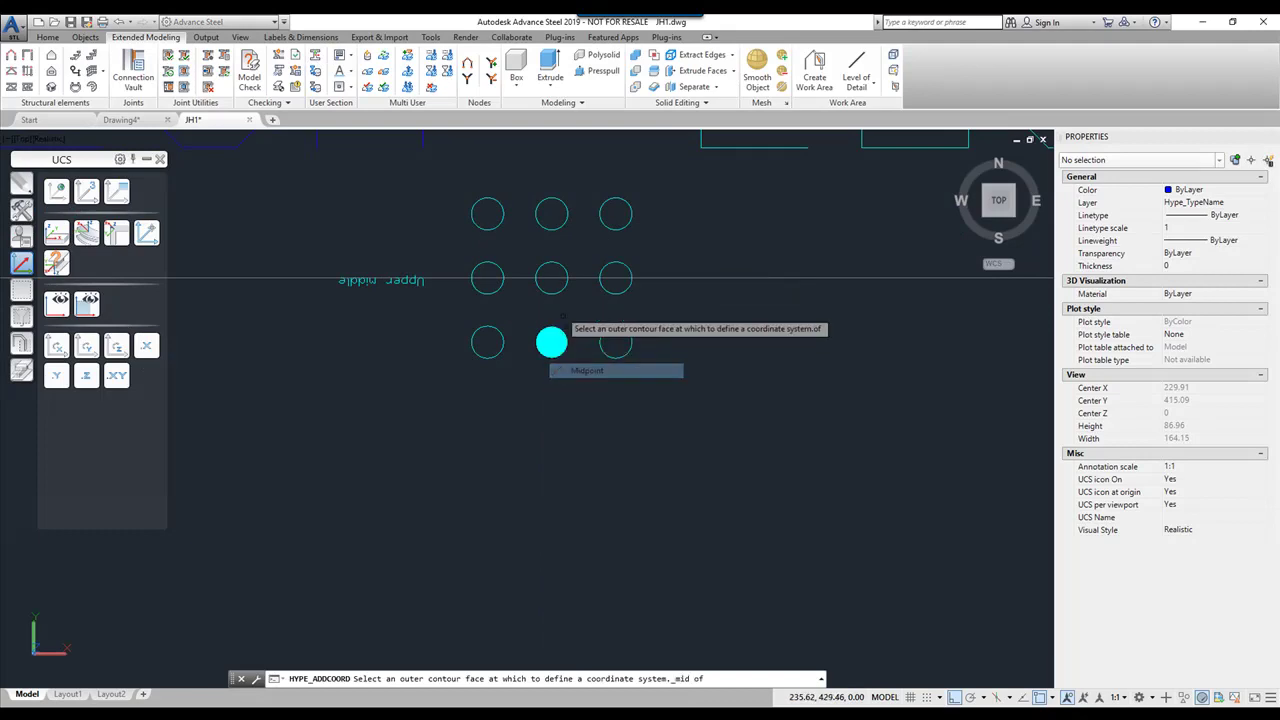
{"action": "scroll", "coordinate": [500, 356], "scroll_direction": "down", "scroll_amount": 5}
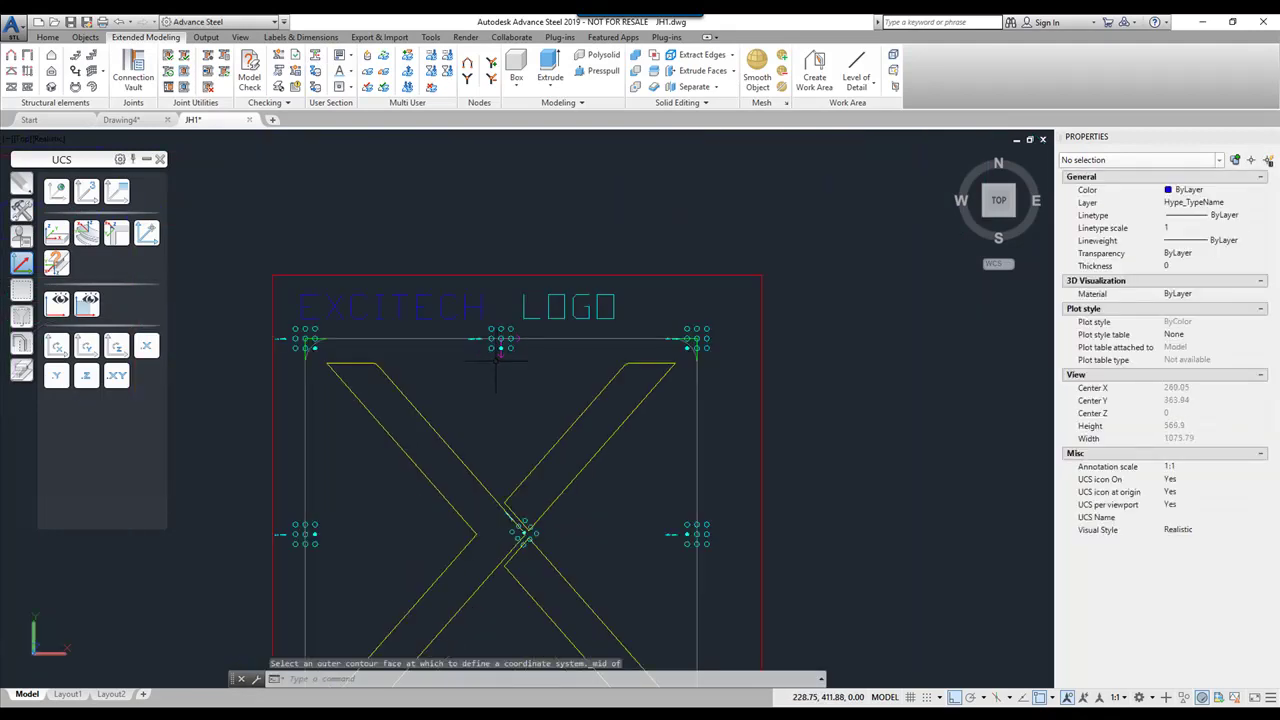
{"action": "scroll", "coordinate": [497, 350], "scroll_direction": "down", "scroll_amount": 4}
{"action": "left_click", "coordinate": [537, 281]}
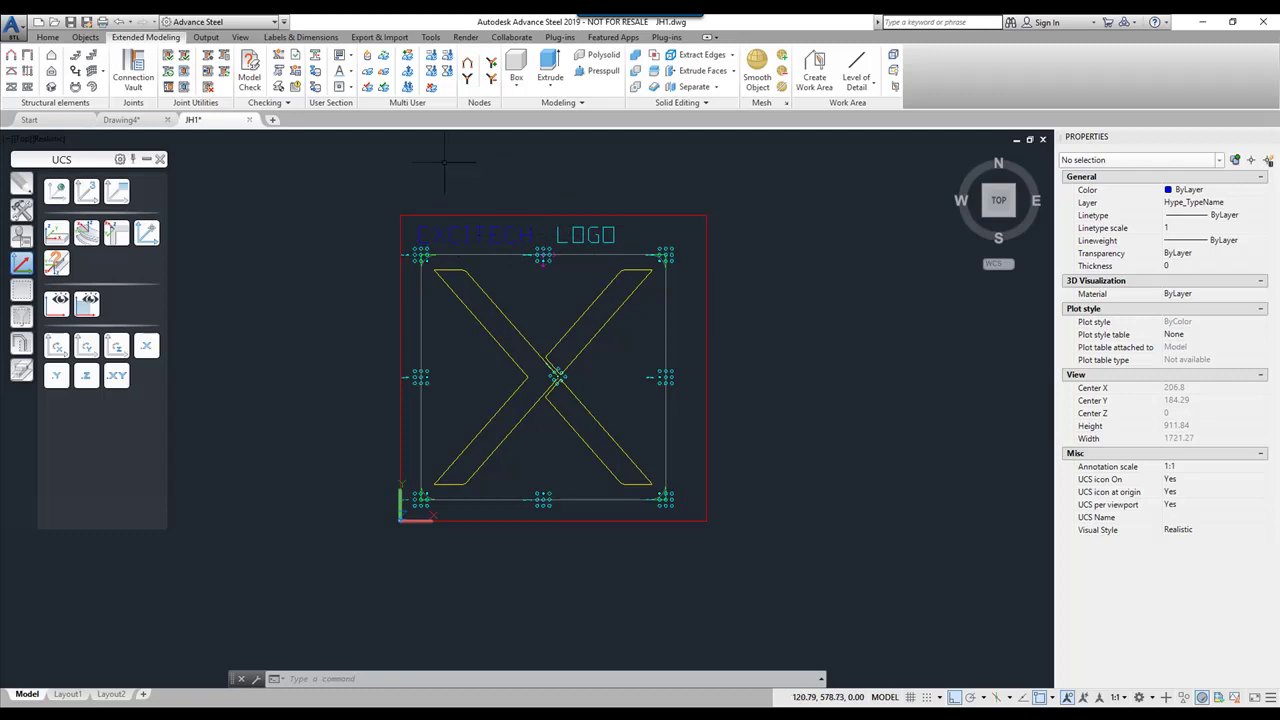
Save the JH1 drawing and create the EXCITECH LOGO user section, confirming the success message.
{"action": "left_click", "coordinate": [71, 22]}
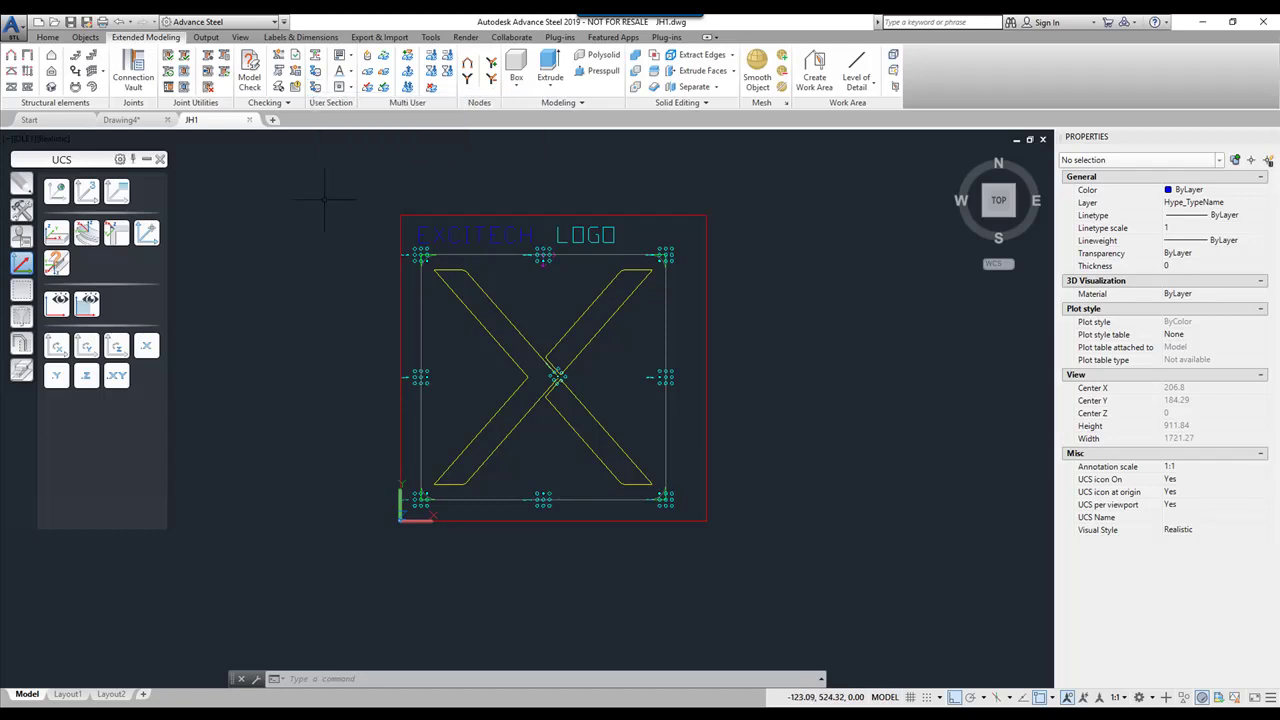
{"action": "left_click", "coordinate": [316, 88]}
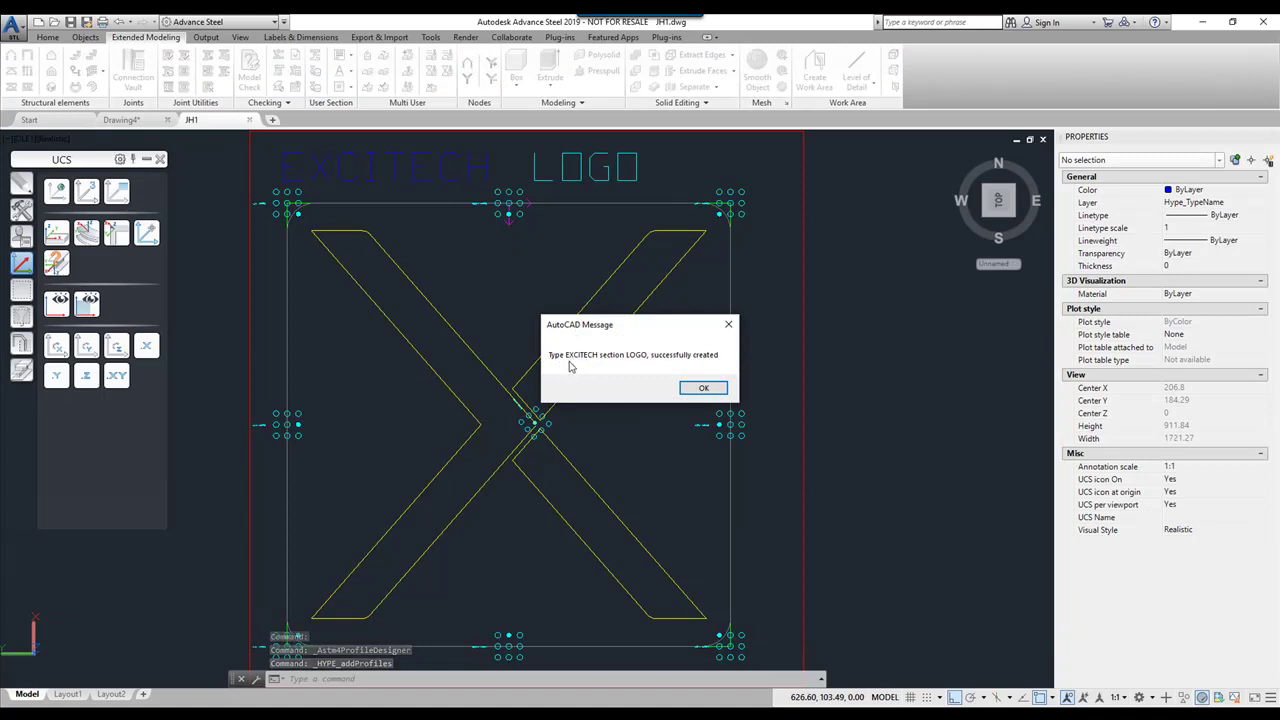
{"action": "left_click", "coordinate": [703, 388]}
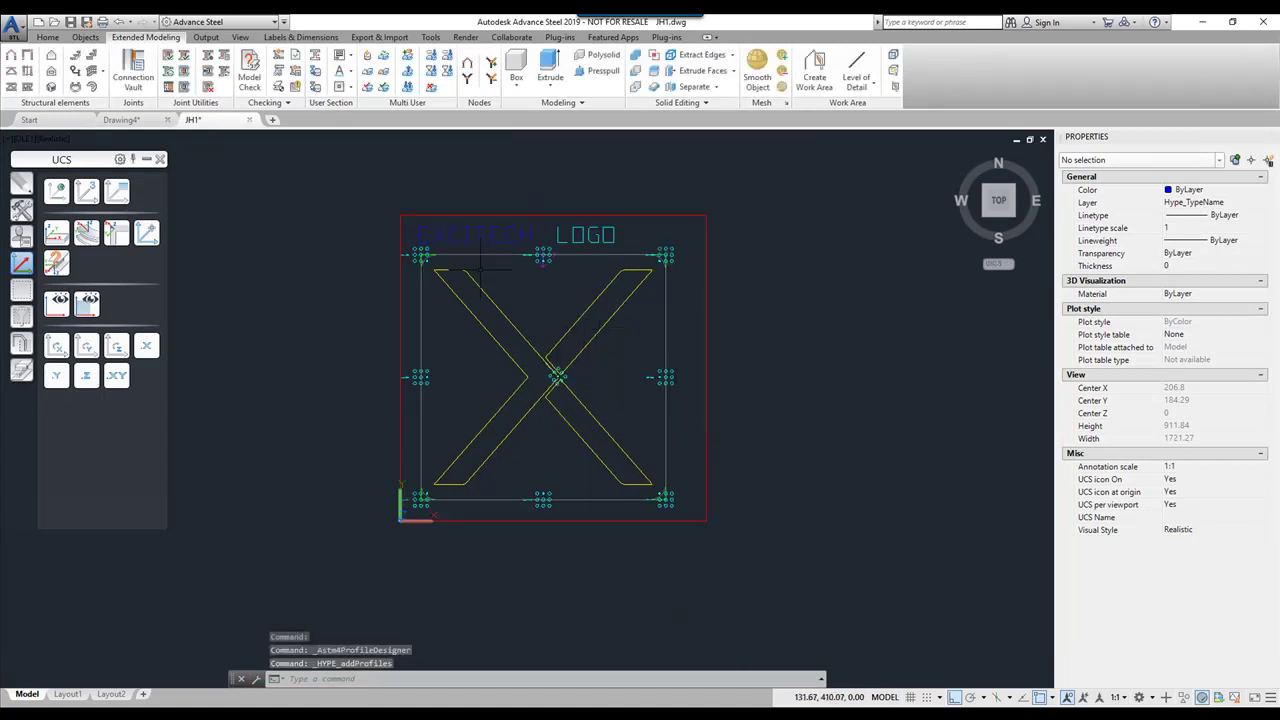
Switch to Drawing4 and update defaults so the new LOGO section is available.
{"action": "left_click", "coordinate": [122, 120]}
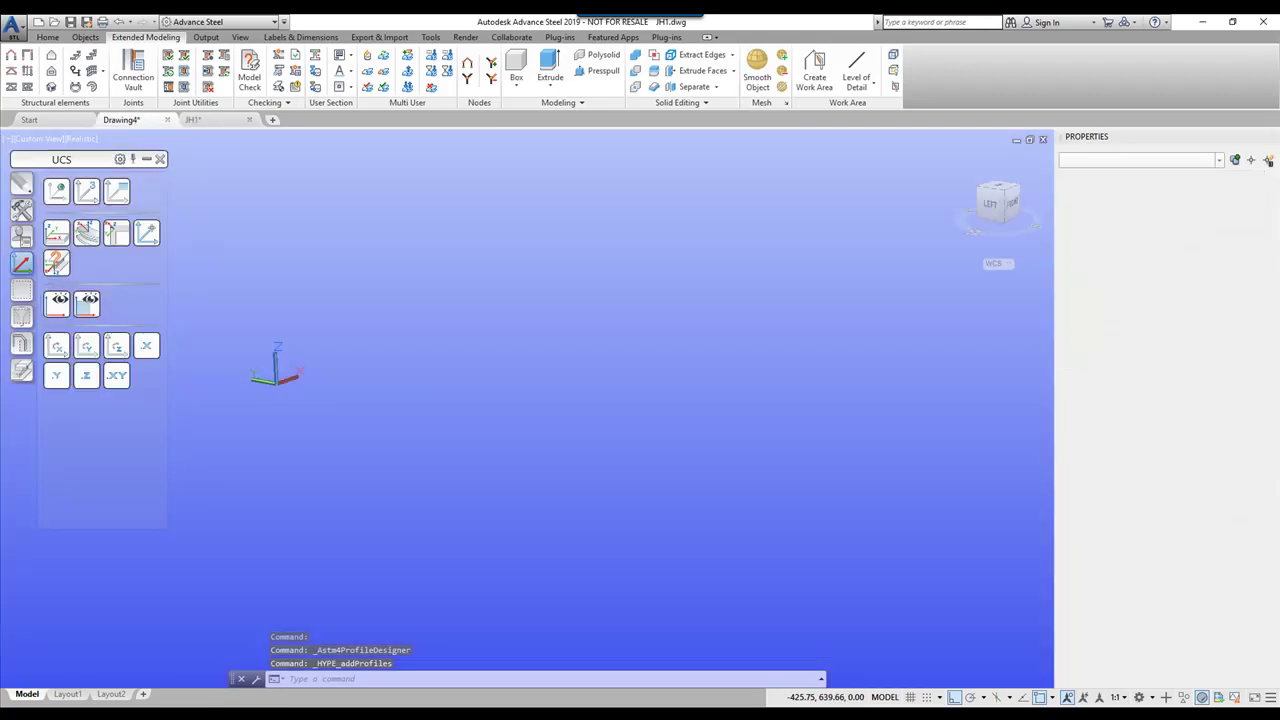
{"action": "left_click", "coordinate": [47, 37]}
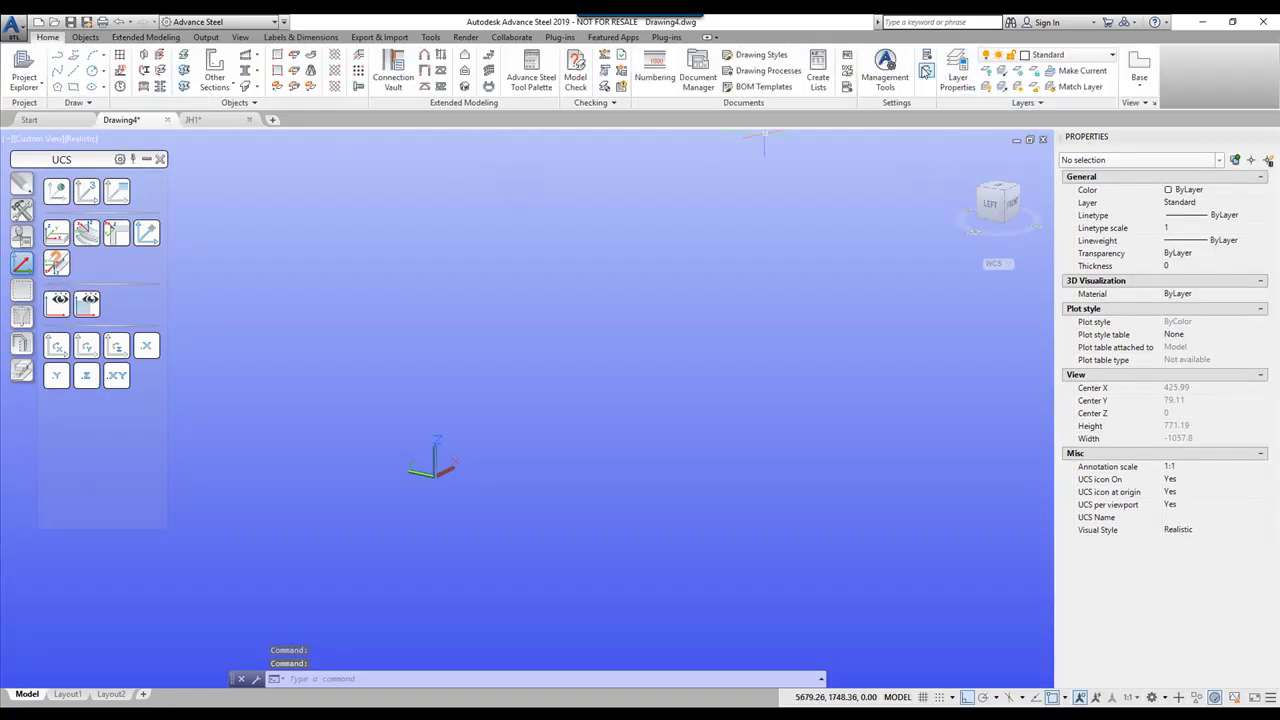
{"action": "left_click", "coordinate": [926, 73]}
Draw a User section beam from 0,0 to a picked end point and open its properties.
{"action": "left_click", "coordinate": [207, 87]}
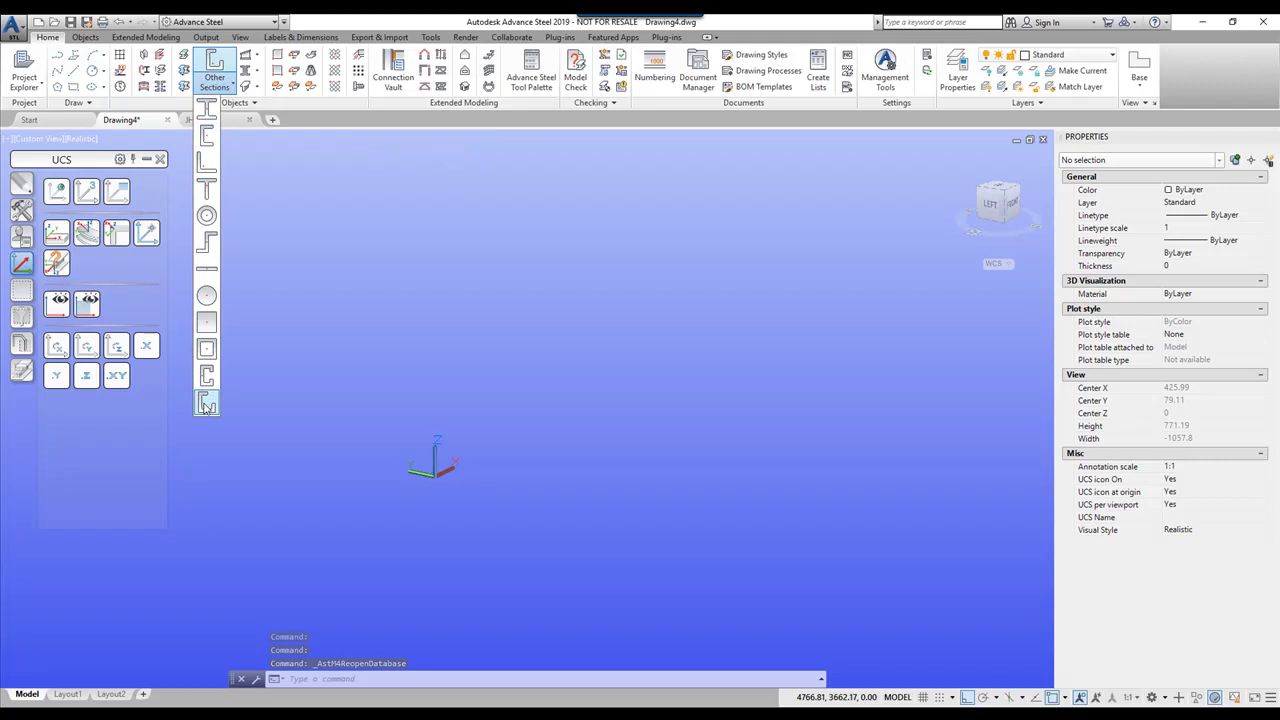
{"action": "left_click", "coordinate": [206, 402]}
{"action": "type", "text": "0,0"}
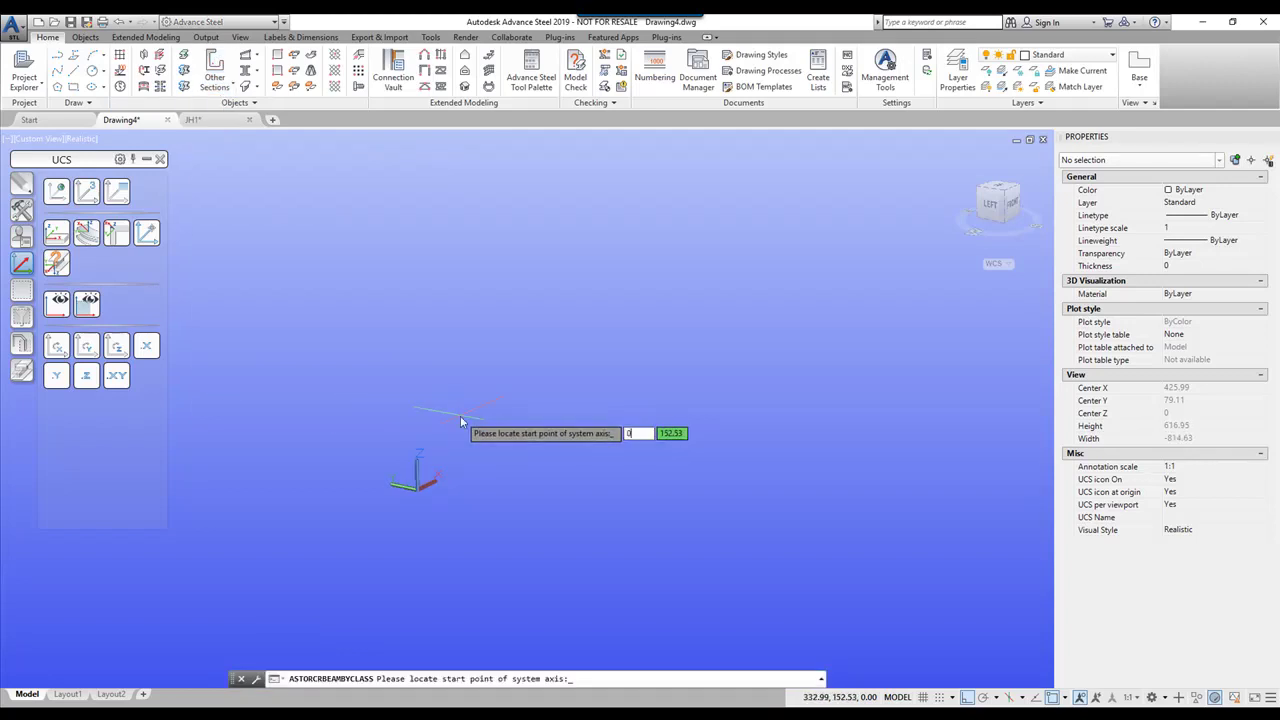
{"action": "key", "text": "Return"}
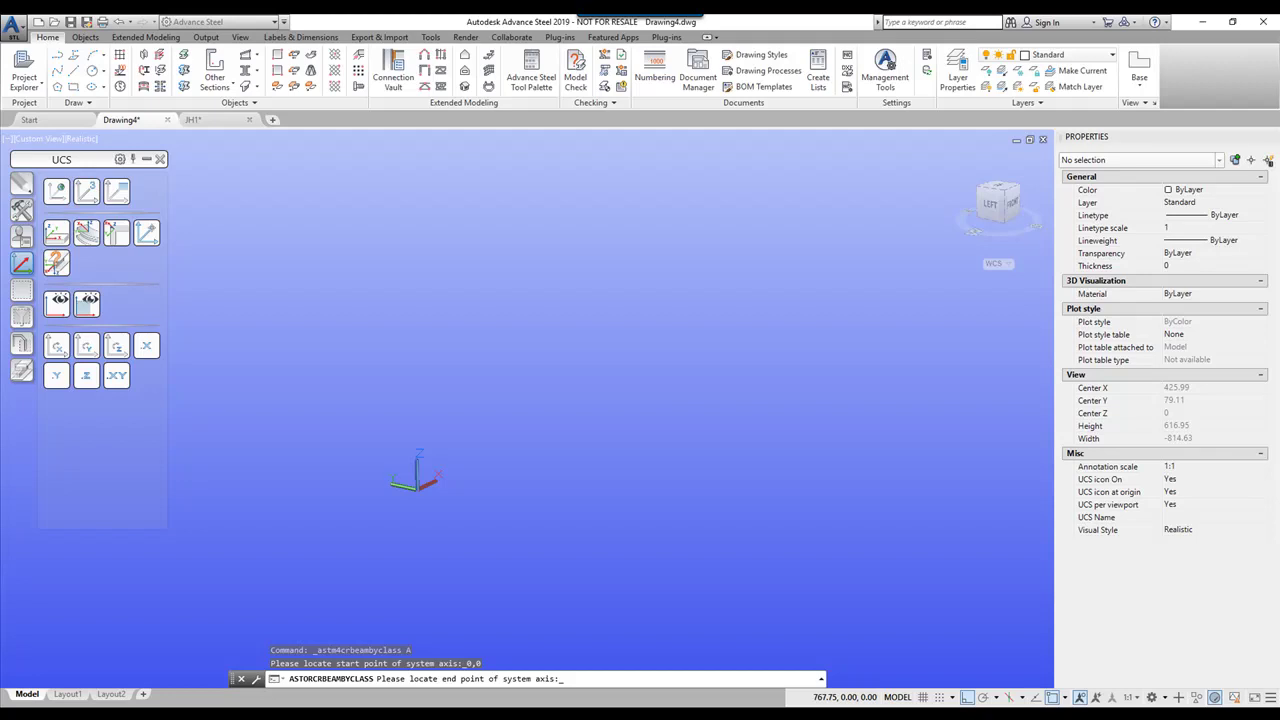
{"action": "left_click", "coordinate": [648, 370]}
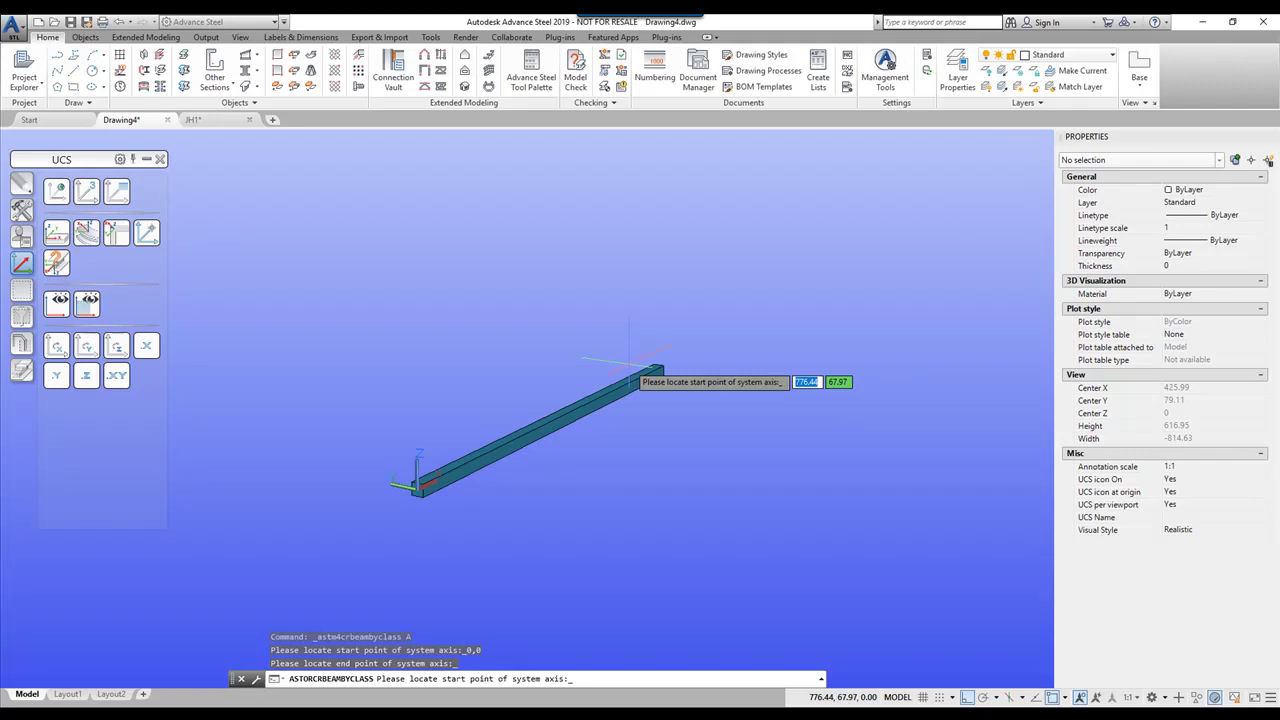
{"action": "scroll", "coordinate": [394, 523], "scroll_direction": "up", "scroll_amount": 3}
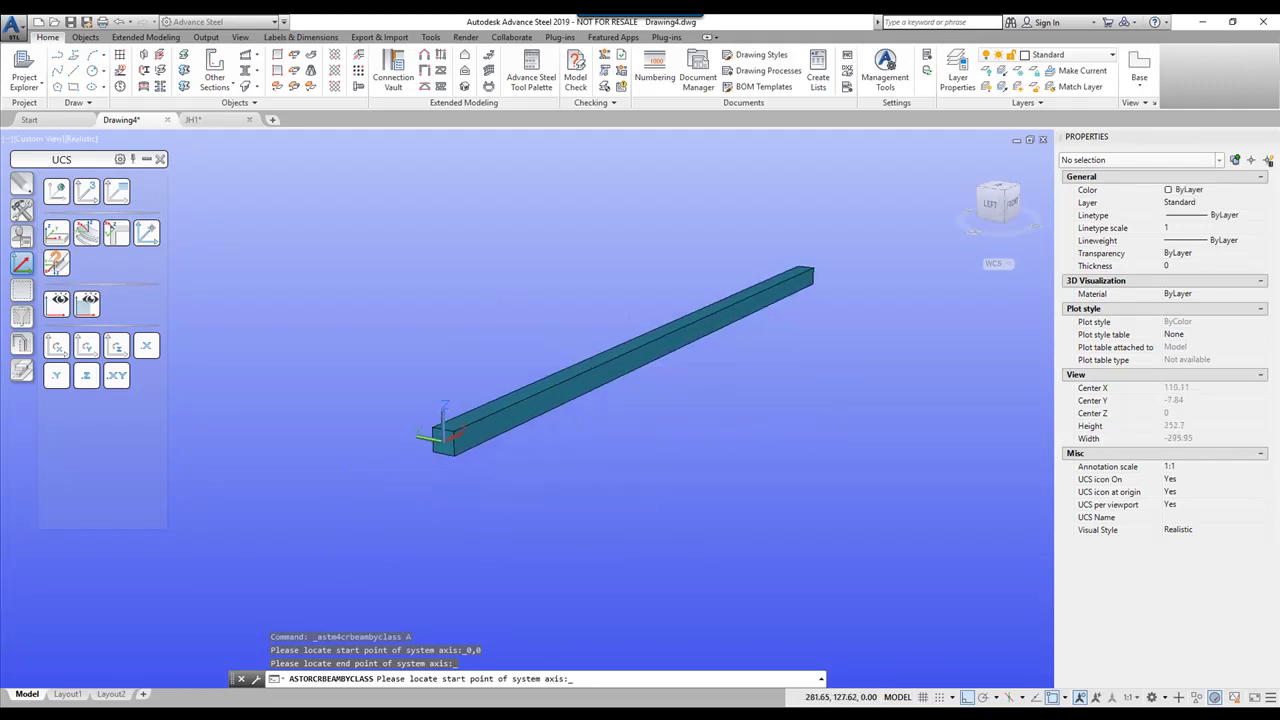
{"action": "double_click", "coordinate": [599, 360]}
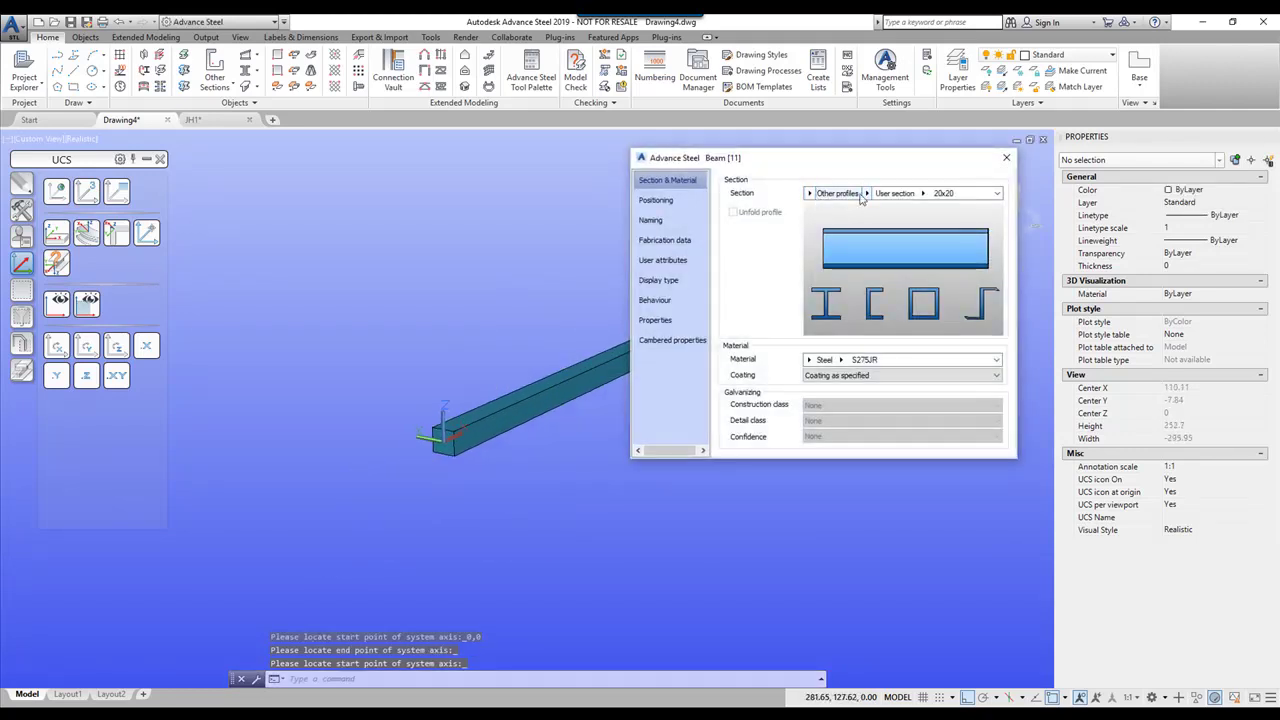
Assign the EXCITECH LOGO section to the beam and close its properties.
{"action": "left_click", "coordinate": [862, 195]}
{"action": "mouse_move", "coordinate": [900, 282]}
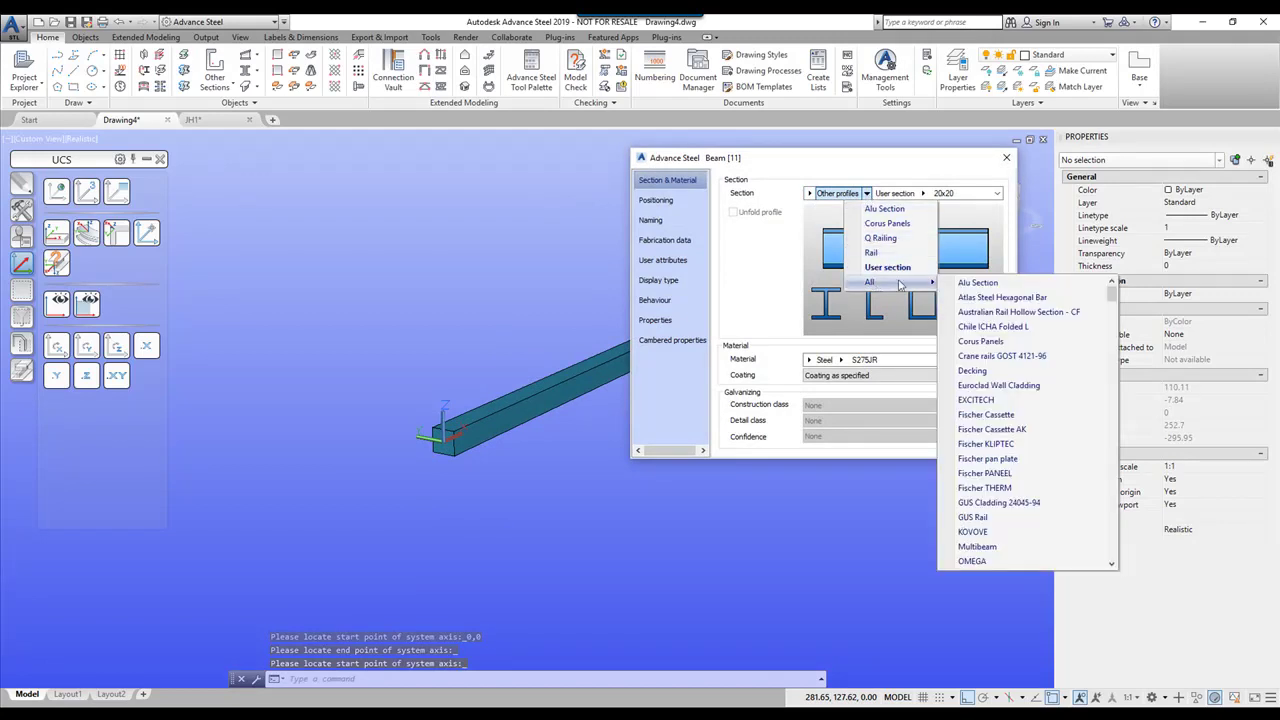
{"action": "left_click", "coordinate": [972, 401]}
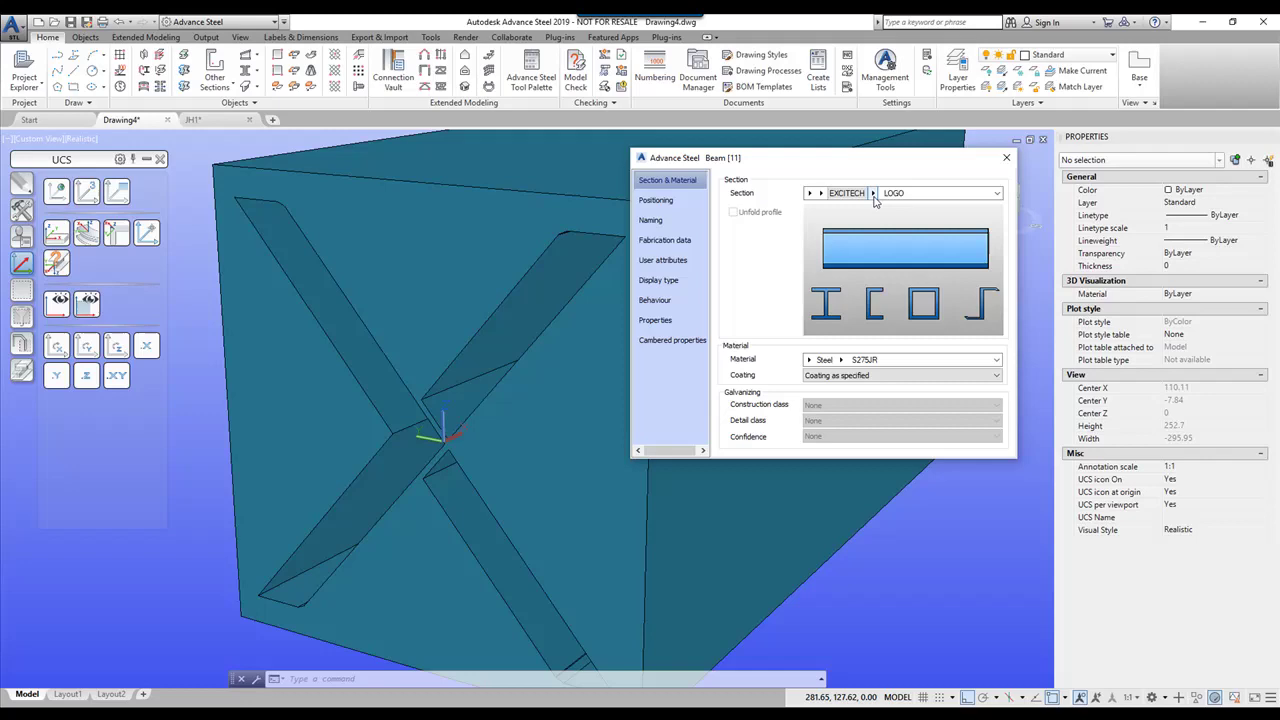
{"action": "left_click", "coordinate": [1006, 157]}
Reopen the beam's properties and set its display type to Exact.
{"action": "middle_click_drag", "start_coordinate": [720, 260], "coordinate": [686, 286], "text": "shift"}
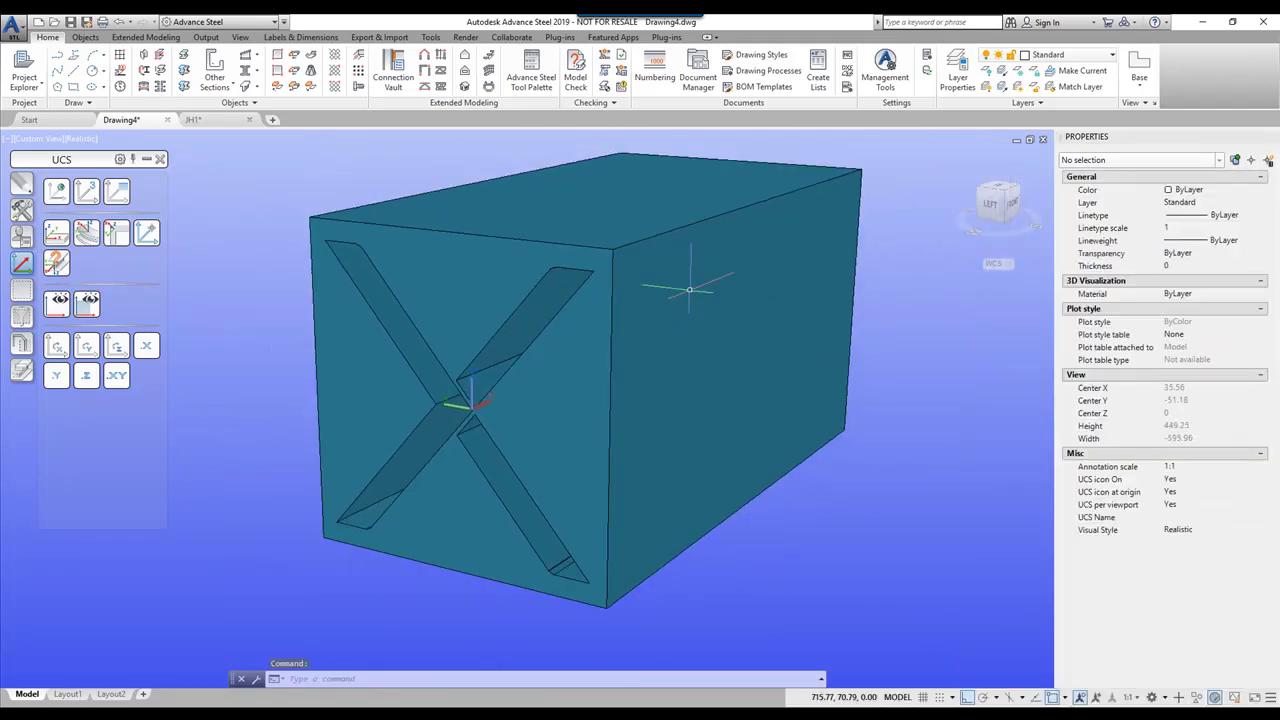
{"action": "left_click", "coordinate": [679, 302]}
{"action": "double_click", "coordinate": [679, 302]}
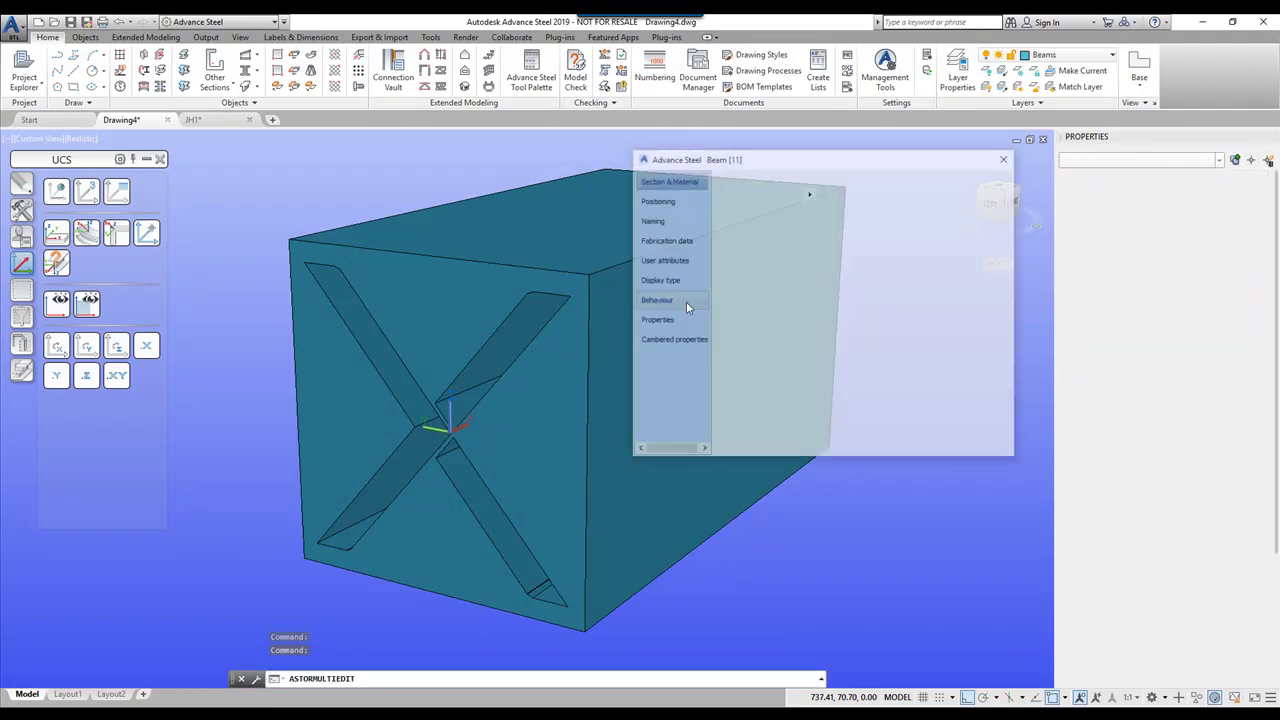
{"action": "left_click", "coordinate": [682, 281]}
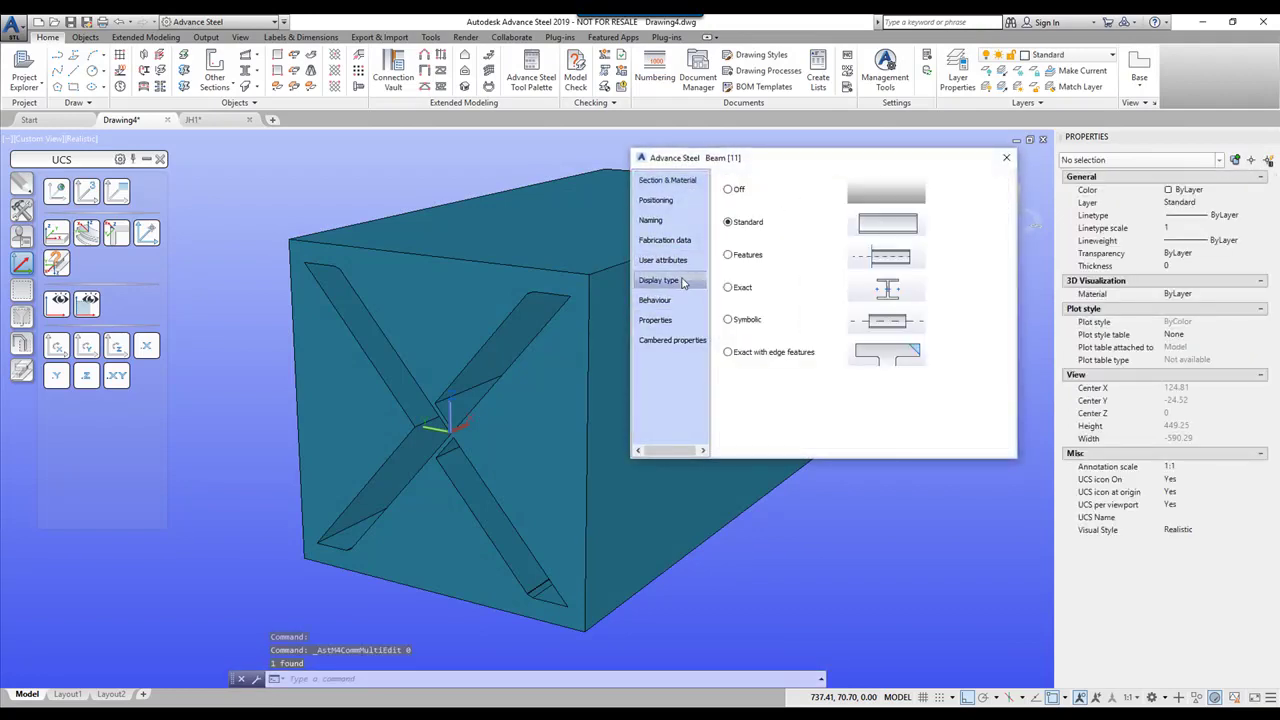
{"action": "left_click", "coordinate": [728, 288]}
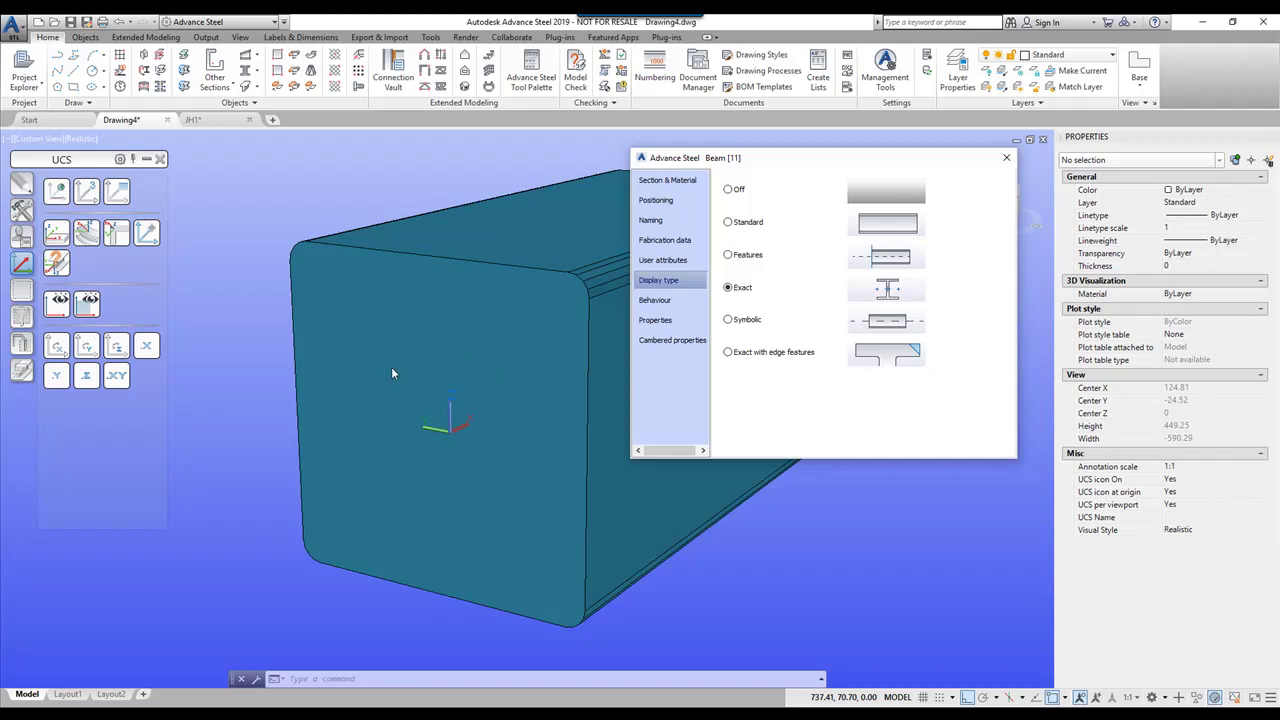
In JH1, COPY the X outline to a spot on its right.
{"action": "left_click", "coordinate": [1006, 157]}
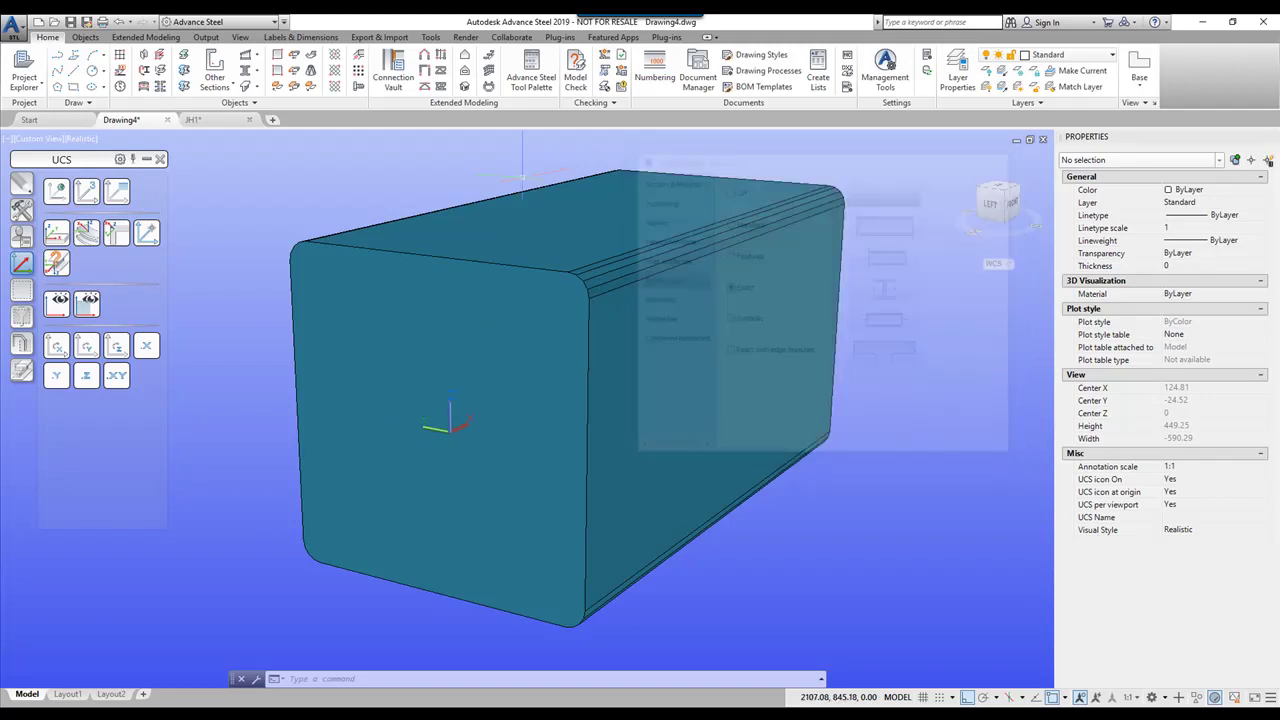
{"action": "left_click", "coordinate": [195, 120]}
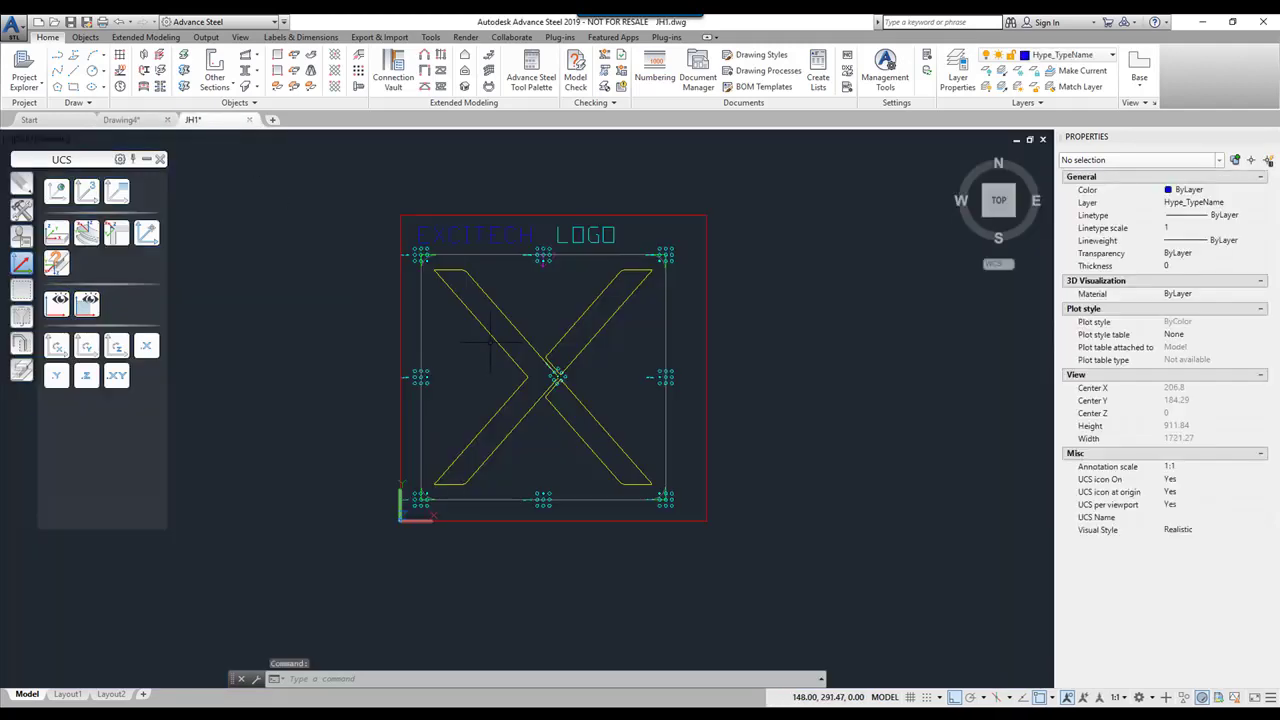
{"action": "type", "text": "co"}
{"action": "key", "text": "Return"}
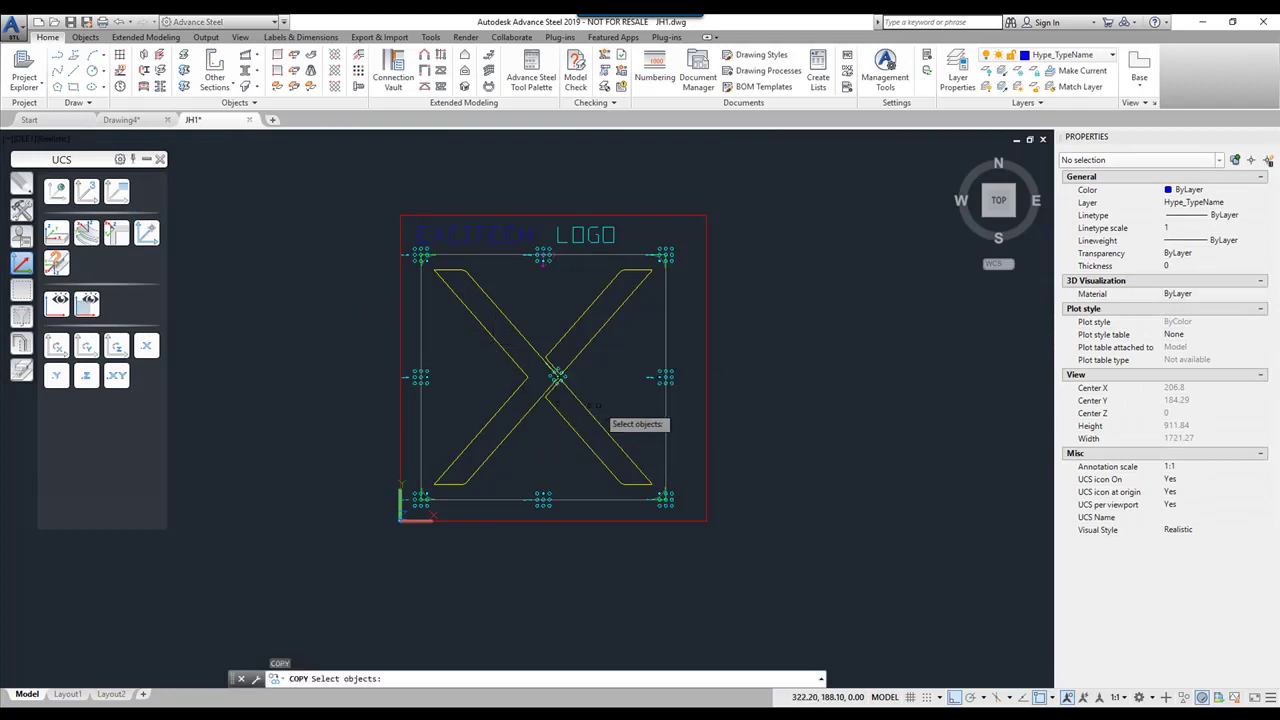
{"action": "left_click", "coordinate": [601, 406]}
{"action": "left_click", "coordinate": [518, 404]}
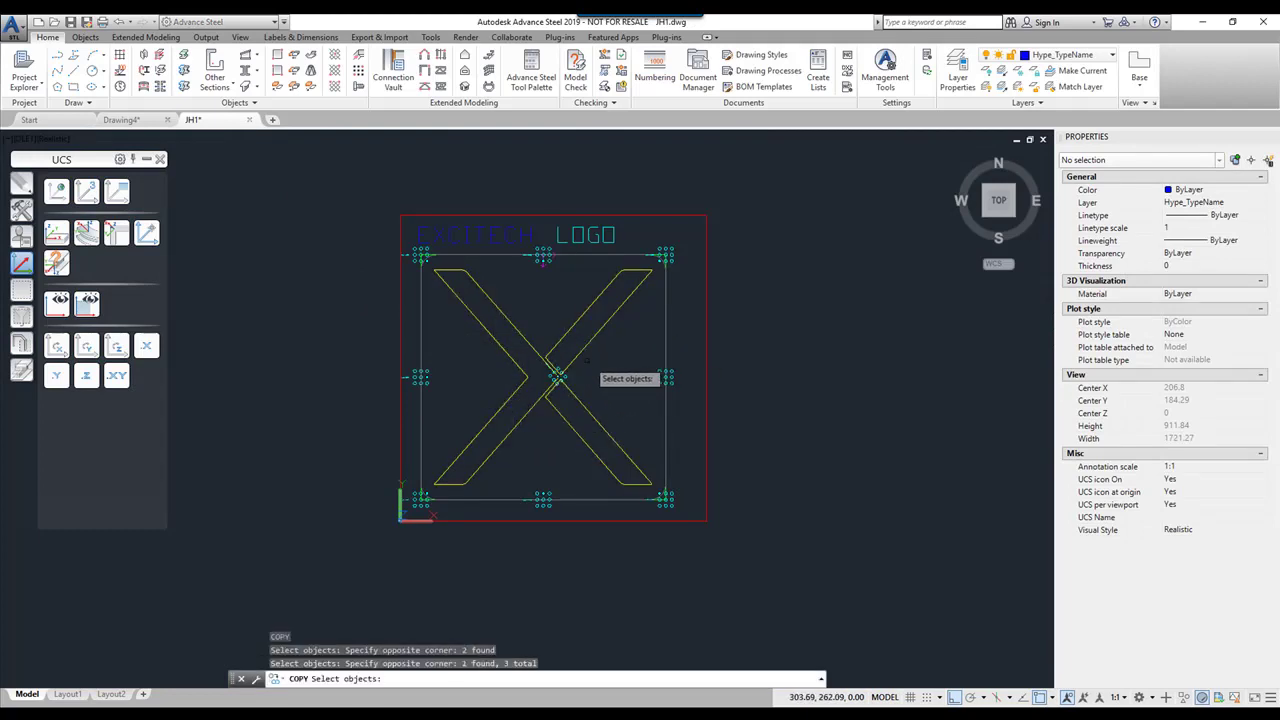
{"action": "key", "text": "Return"}
{"action": "left_click", "coordinate": [594, 356]}
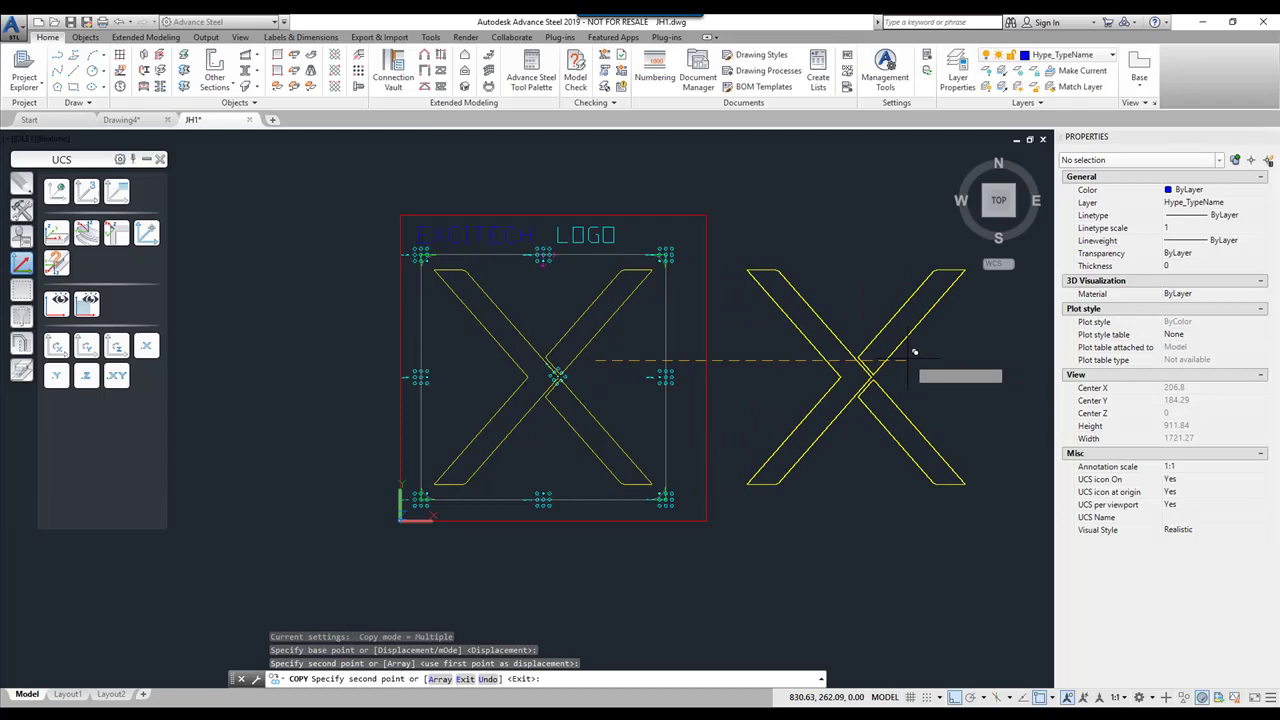
{"action": "left_click", "coordinate": [905, 400]}
{"action": "key", "text": "Escape"}
{"action": "key", "text": "Escape"}
{"action": "key", "text": "Escape"}
Put the three copied X polylines on the Hype_ExactInnerSection layer.
{"action": "left_click", "coordinate": [860, 486]}
{"action": "left_click", "coordinate": [815, 335]}
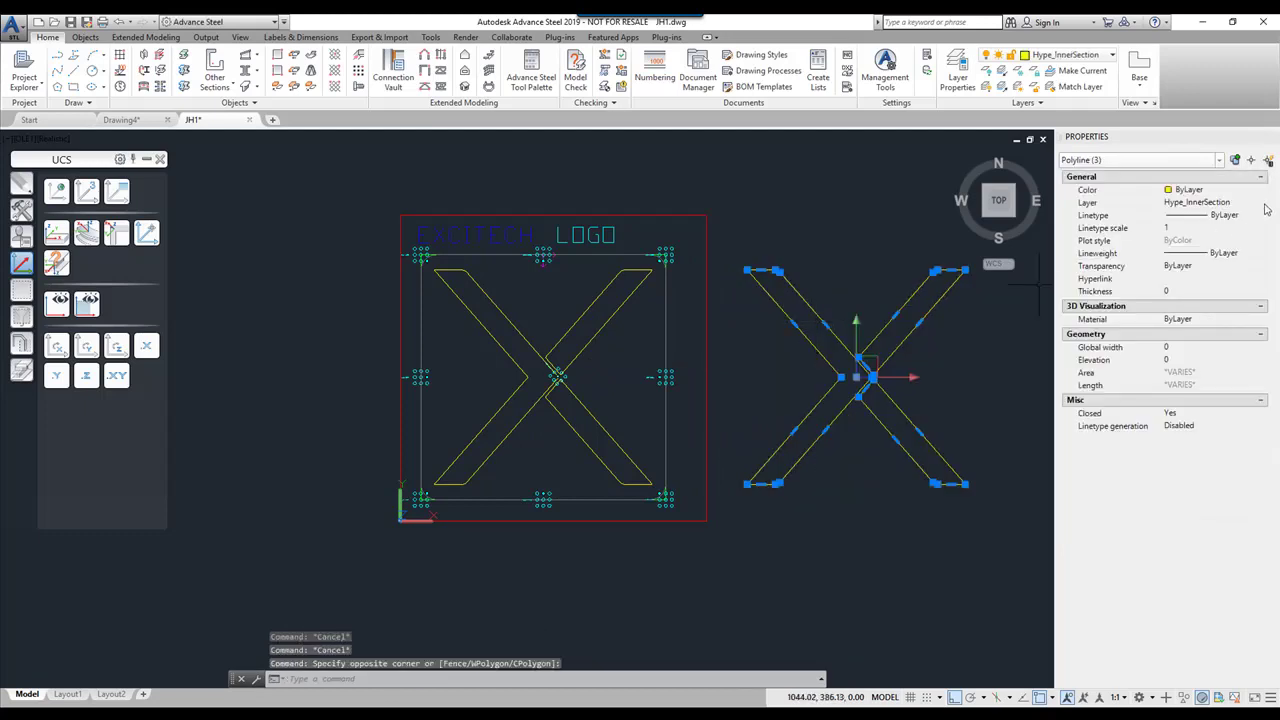
{"action": "left_click", "coordinate": [1262, 204]}
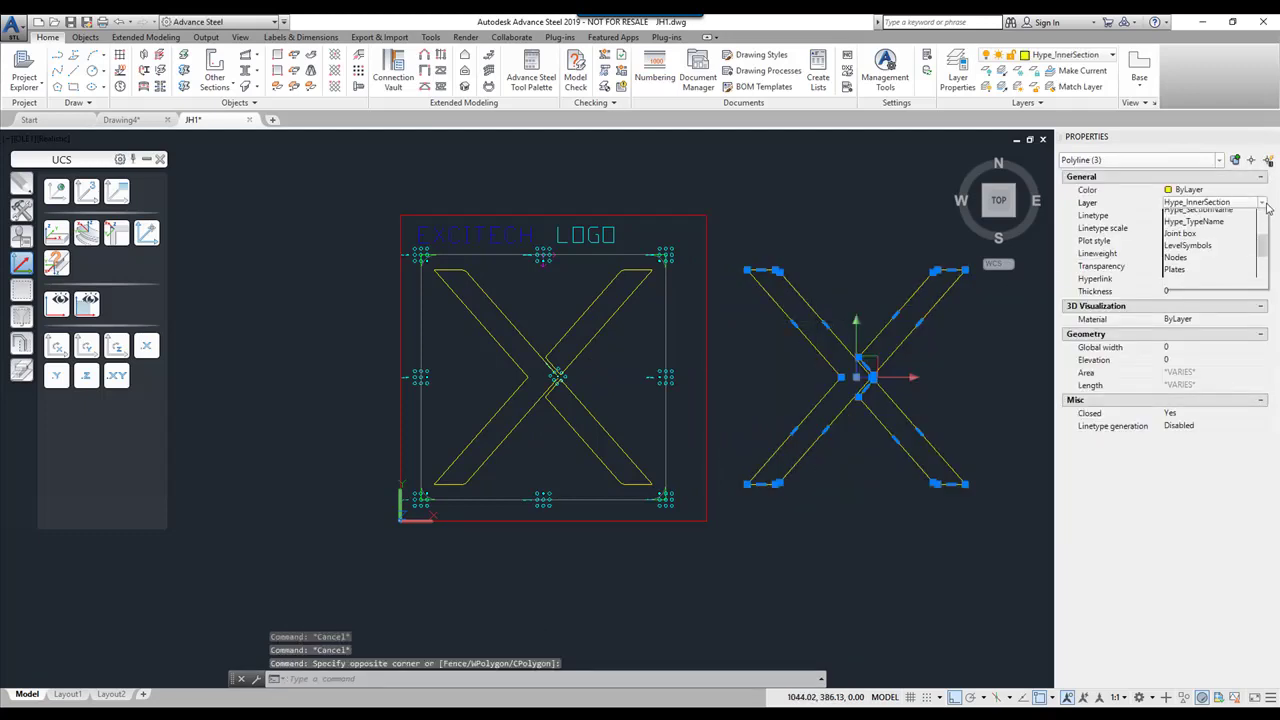
{"action": "left_click", "coordinate": [1262, 203]}
{"action": "scroll", "coordinate": [1215, 228], "scroll_direction": "up", "scroll_amount": 1}
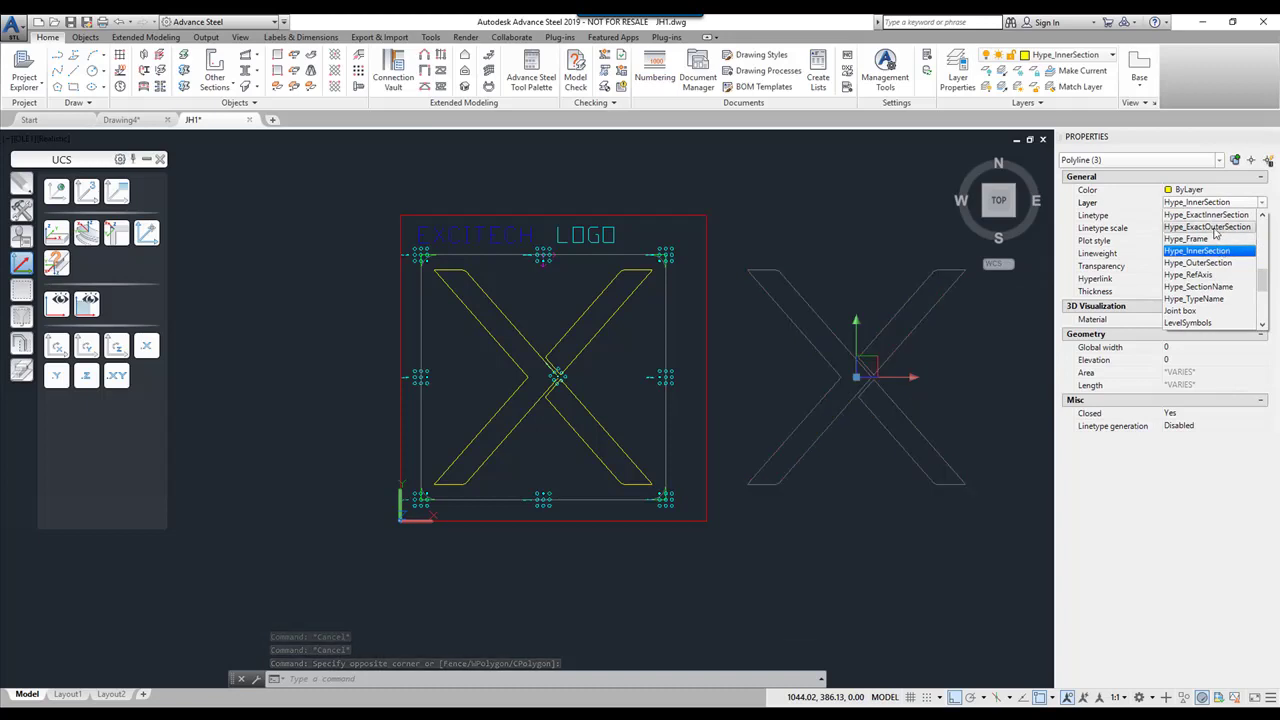
{"action": "left_click", "coordinate": [1214, 227]}
{"action": "key", "text": "Escape"}
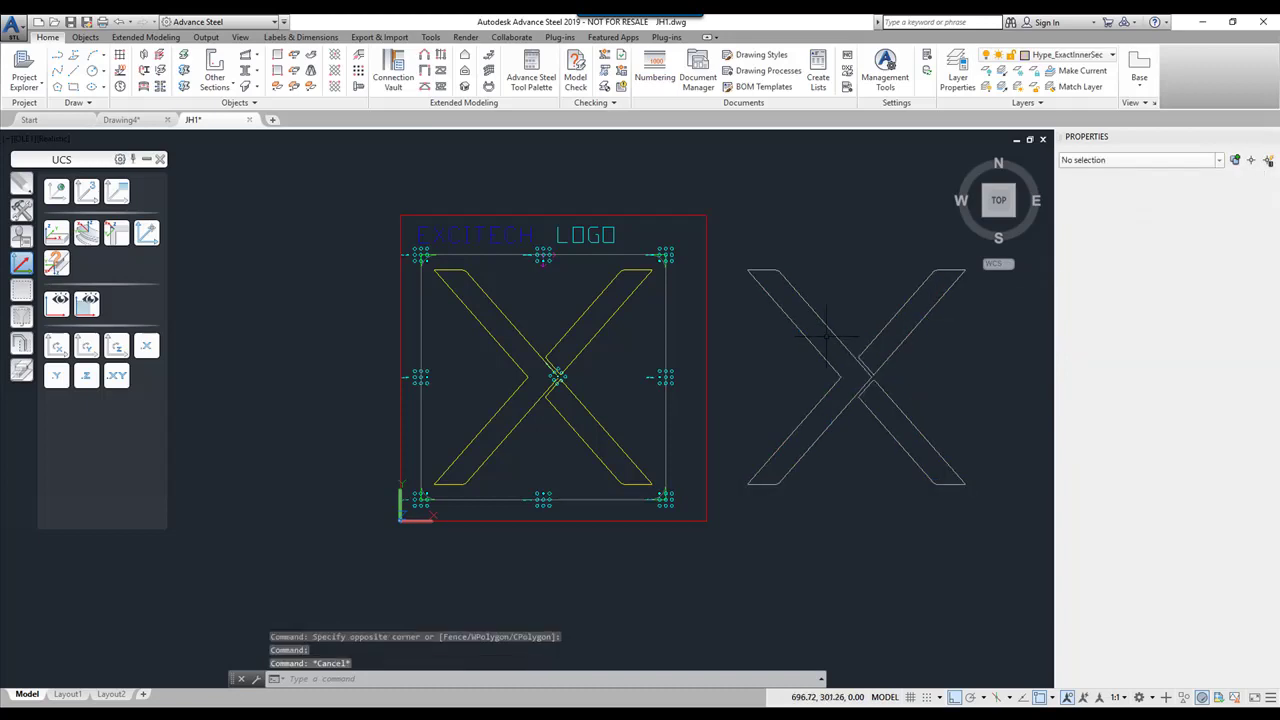
MOVE the copied X back onto the original X, matching their corners.
{"action": "type", "text": "m"}
{"action": "key", "text": "Return"}
{"action": "left_click", "coordinate": [922, 536]}
{"action": "left_click", "coordinate": [818, 320]}
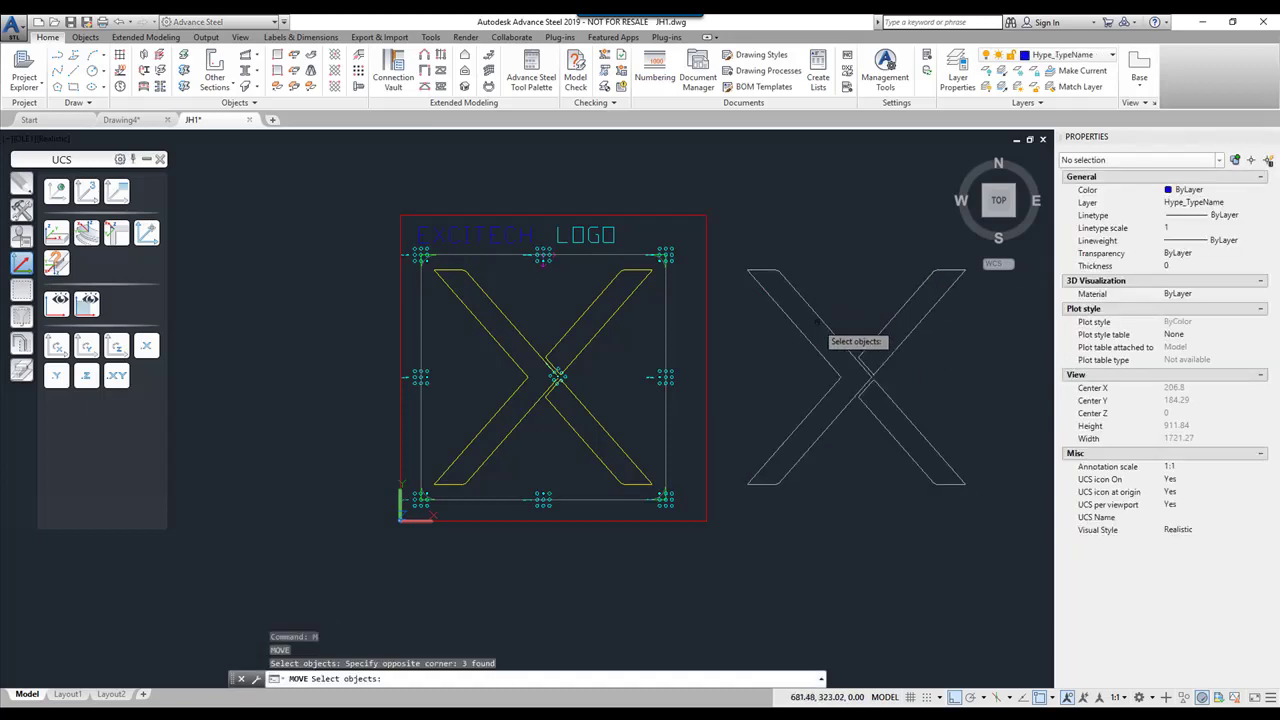
{"action": "key", "text": "Return"}
{"action": "left_click", "coordinate": [750, 484]}
{"action": "scroll", "coordinate": [432, 476], "scroll_direction": "up", "scroll_amount": 3}
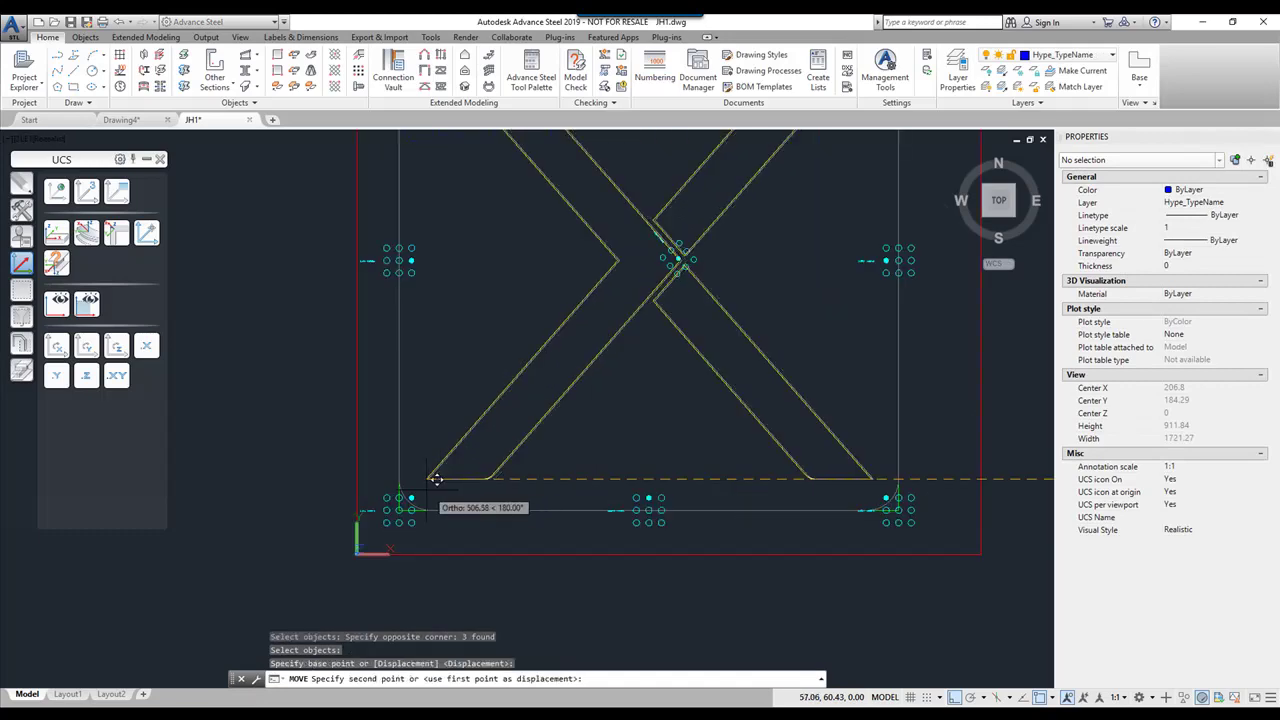
{"action": "left_click", "coordinate": [431, 474]}
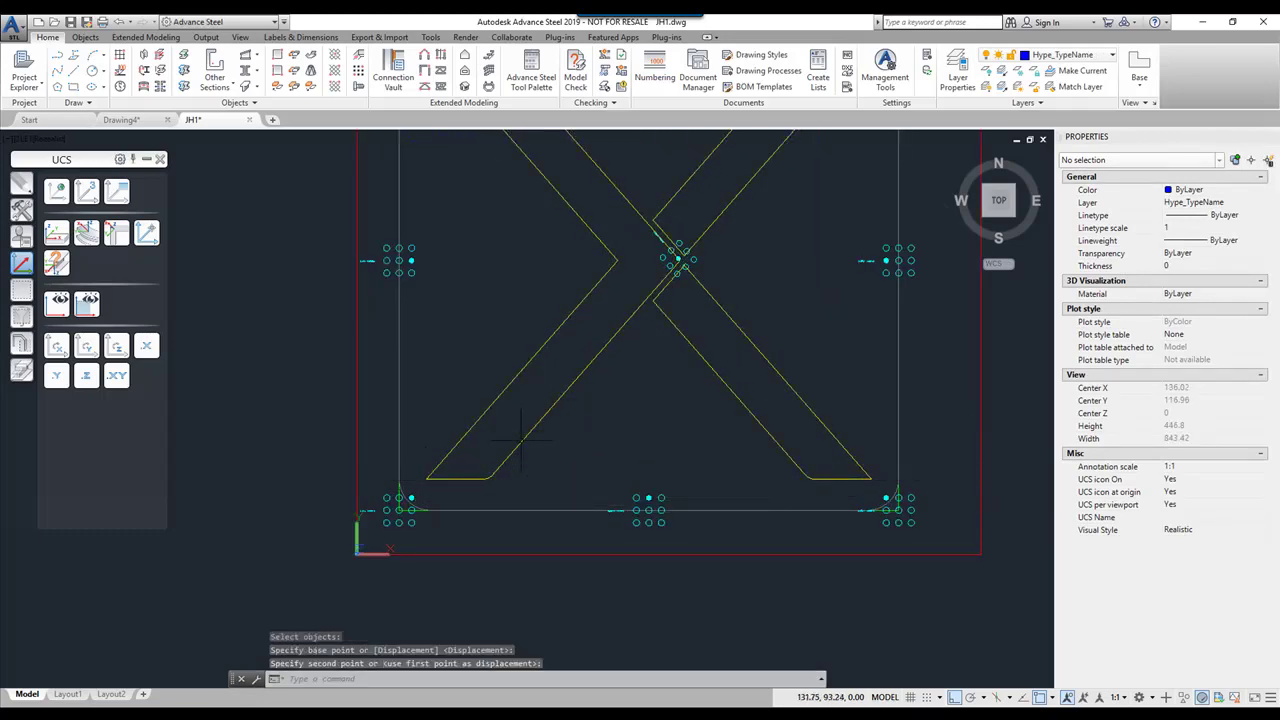
{"action": "scroll", "coordinate": [556, 531], "scroll_direction": "down", "scroll_amount": 2}
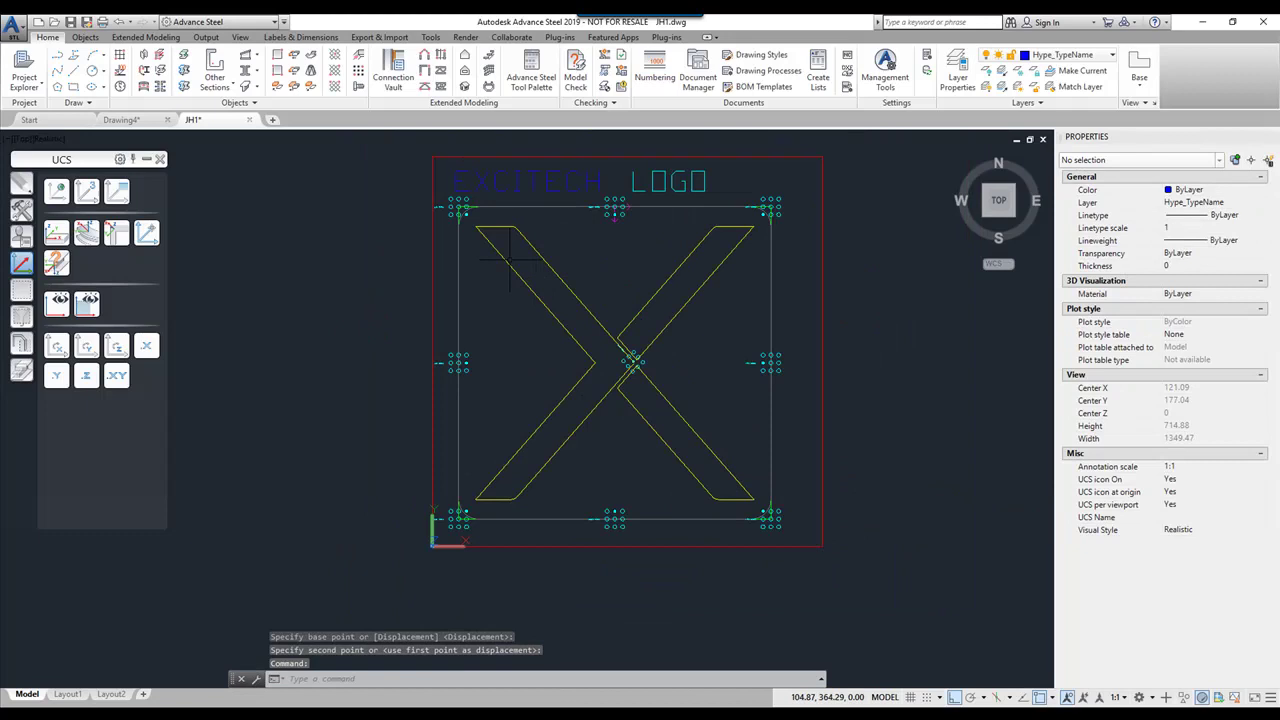
Re-create the EXCITECH LOGO user section from the window-selected logo, then select Drawing4's old box beam.
{"action": "left_click", "coordinate": [172, 41]}
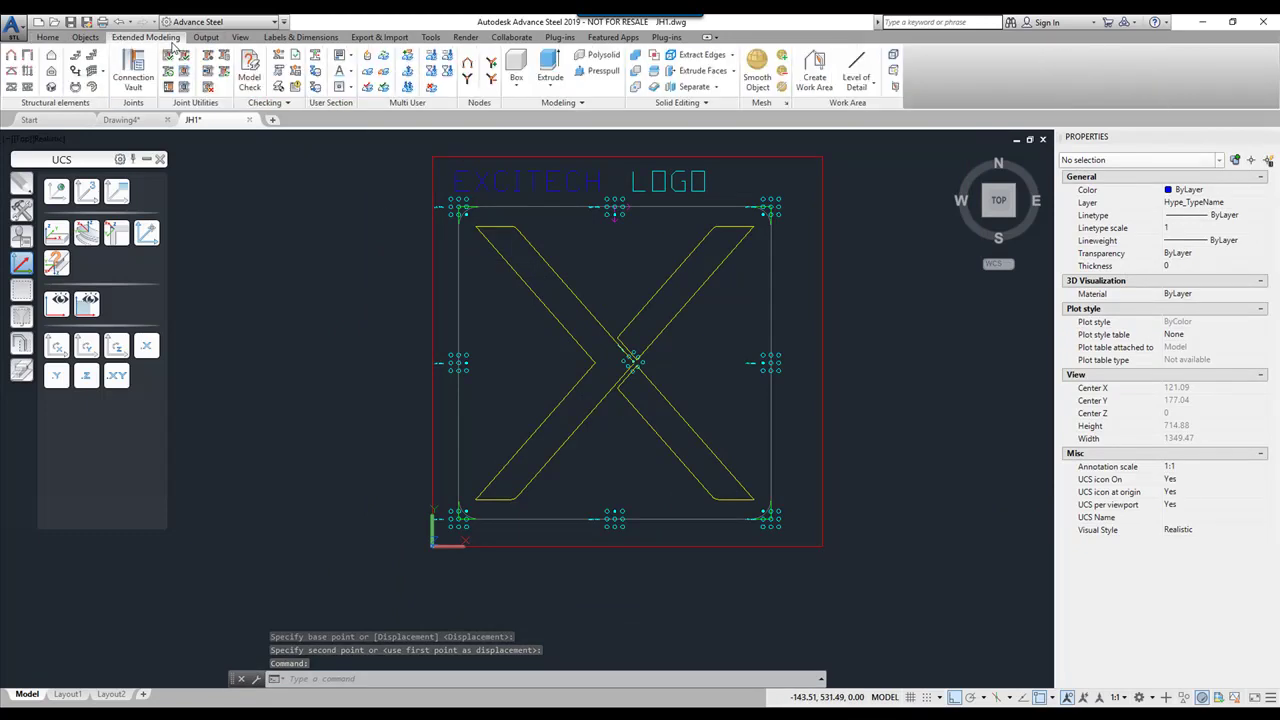
{"action": "left_click", "coordinate": [315, 72]}
{"action": "scroll", "coordinate": [375, 248], "scroll_direction": "down", "scroll_amount": 2}
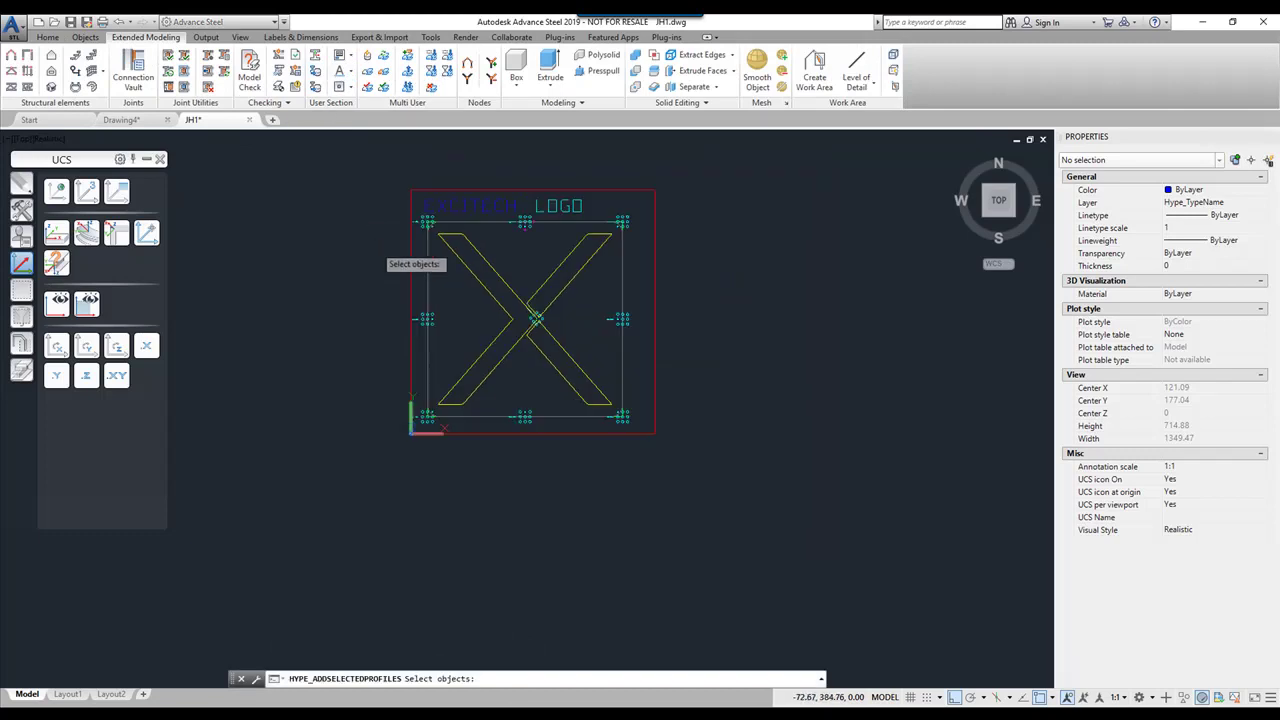
{"action": "left_click", "coordinate": [395, 162]}
{"action": "left_click", "coordinate": [790, 478]}
{"action": "key", "text": "Return"}
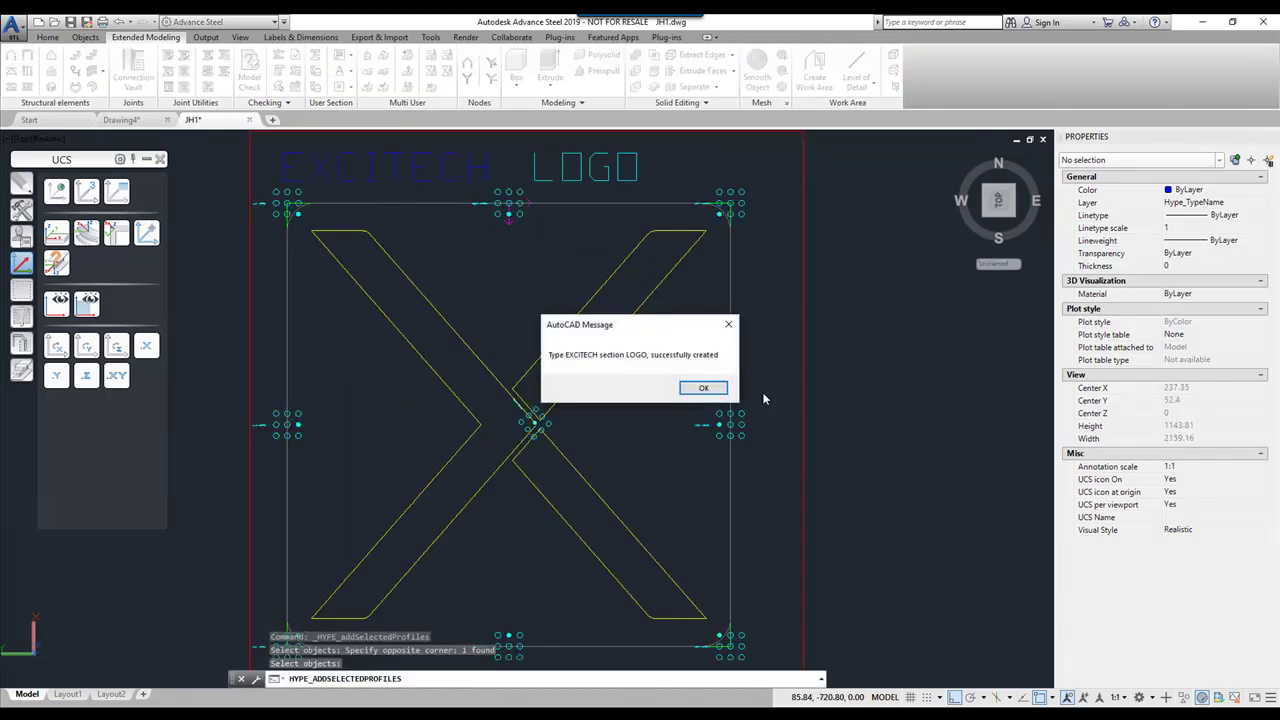
{"action": "left_click", "coordinate": [703, 387]}
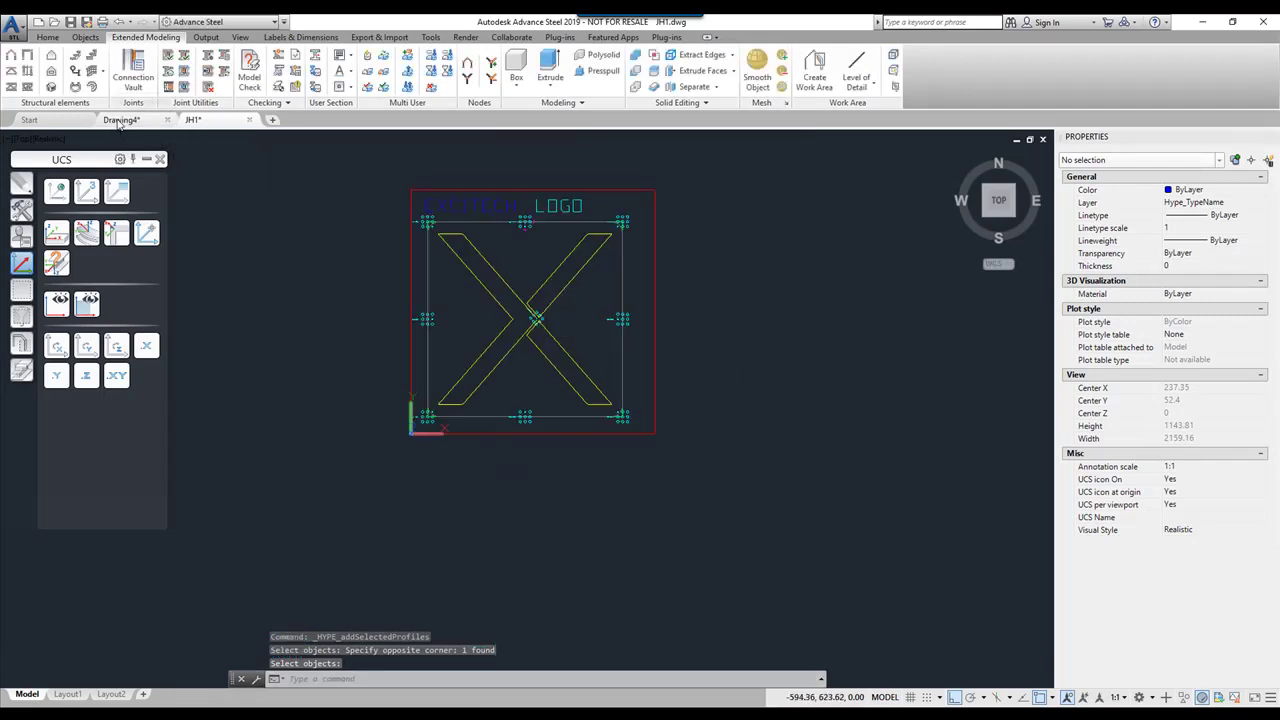
{"action": "left_click", "coordinate": [119, 120]}
{"action": "left_click", "coordinate": [651, 400]}
Erase the old box beam and draw a new beam between two picked points.
{"action": "type", "text": "E"}
{"action": "key", "text": "Return"}
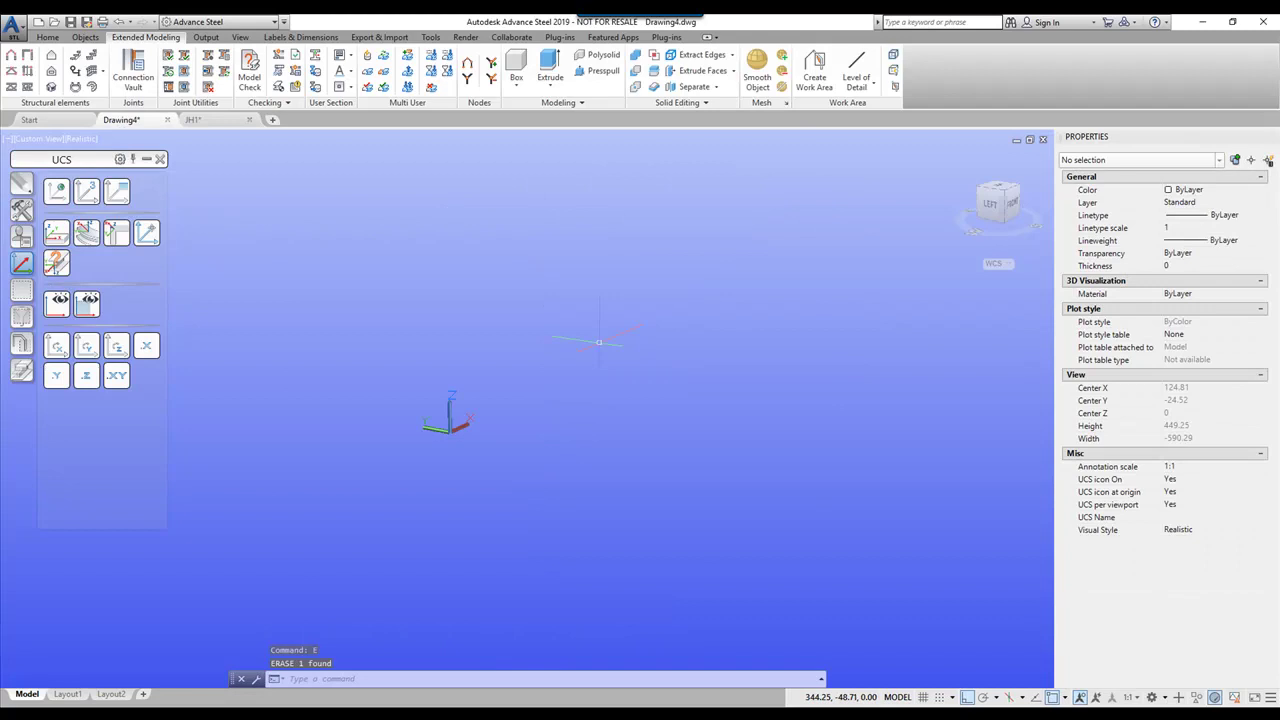
{"action": "left_click", "coordinate": [47, 37]}
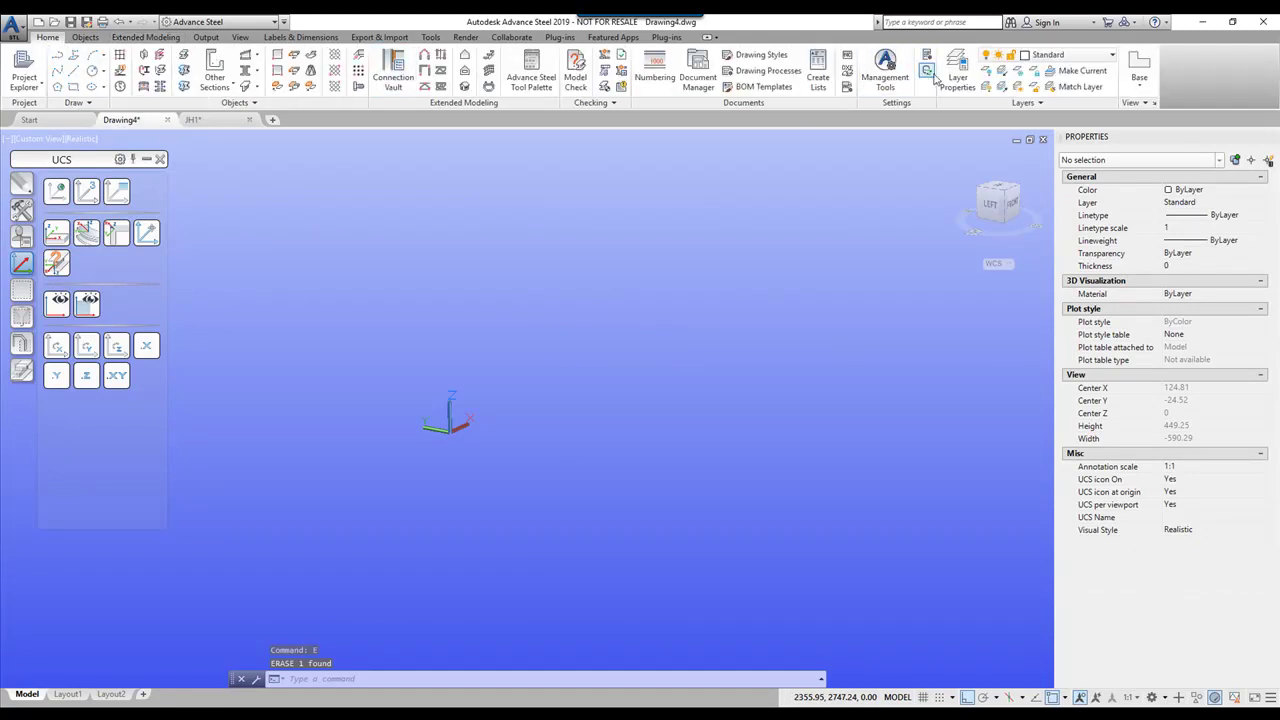
{"action": "left_click", "coordinate": [214, 70]}
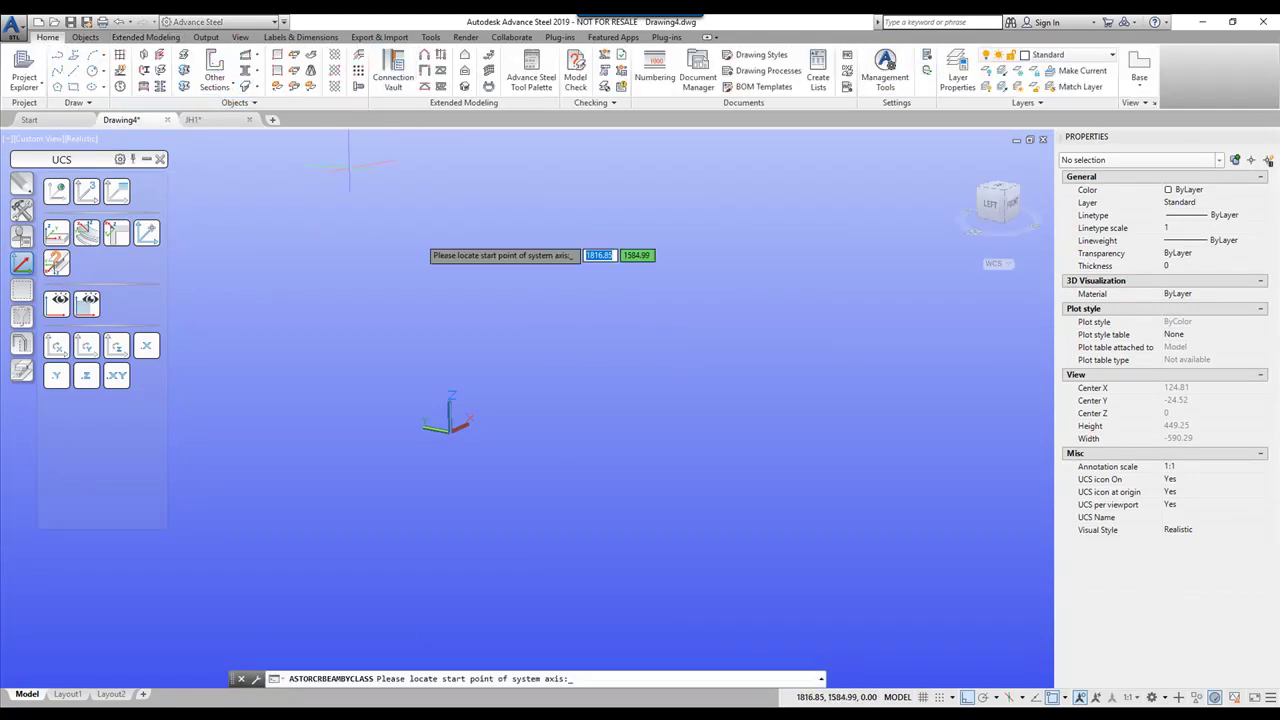
{"action": "left_click", "coordinate": [505, 388]}
{"action": "left_click", "coordinate": [652, 325]}
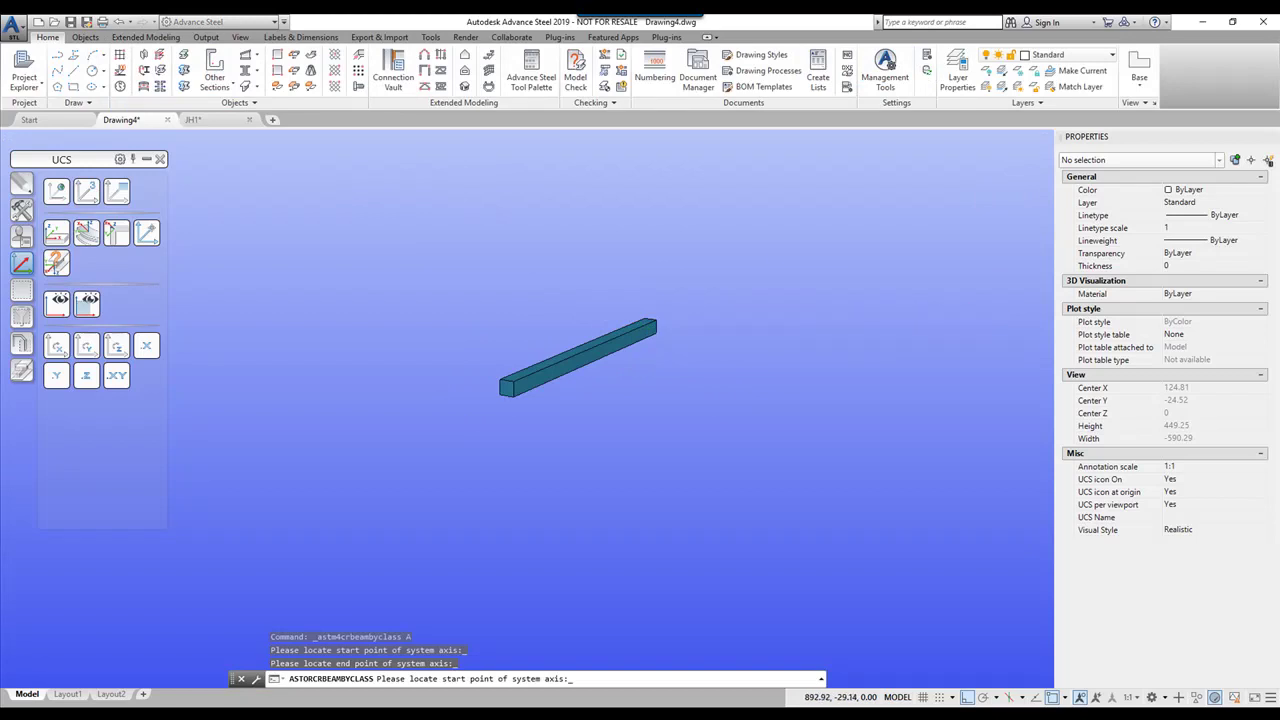
Give the new beam the EXCITECH LOGO section in Exact display, then orbit to its end face.
{"action": "left_click", "coordinate": [866, 193]}
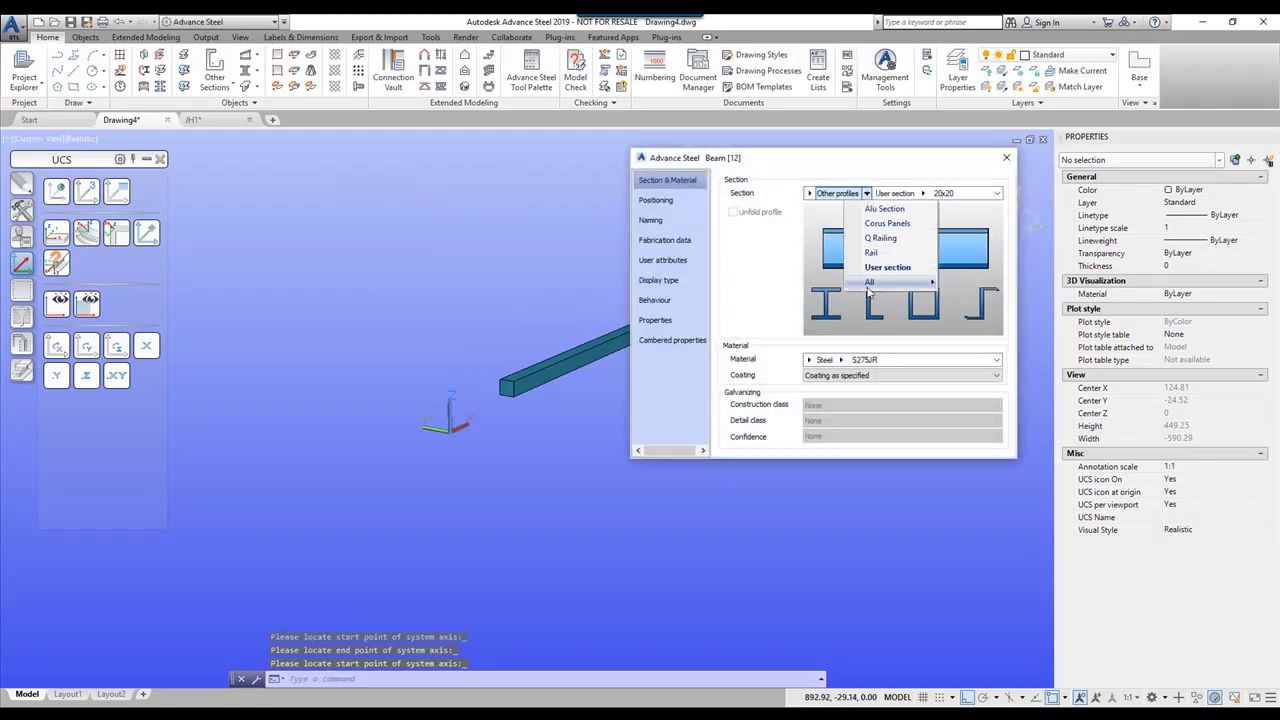
{"action": "mouse_move", "coordinate": [869, 283]}
{"action": "left_click", "coordinate": [978, 405]}
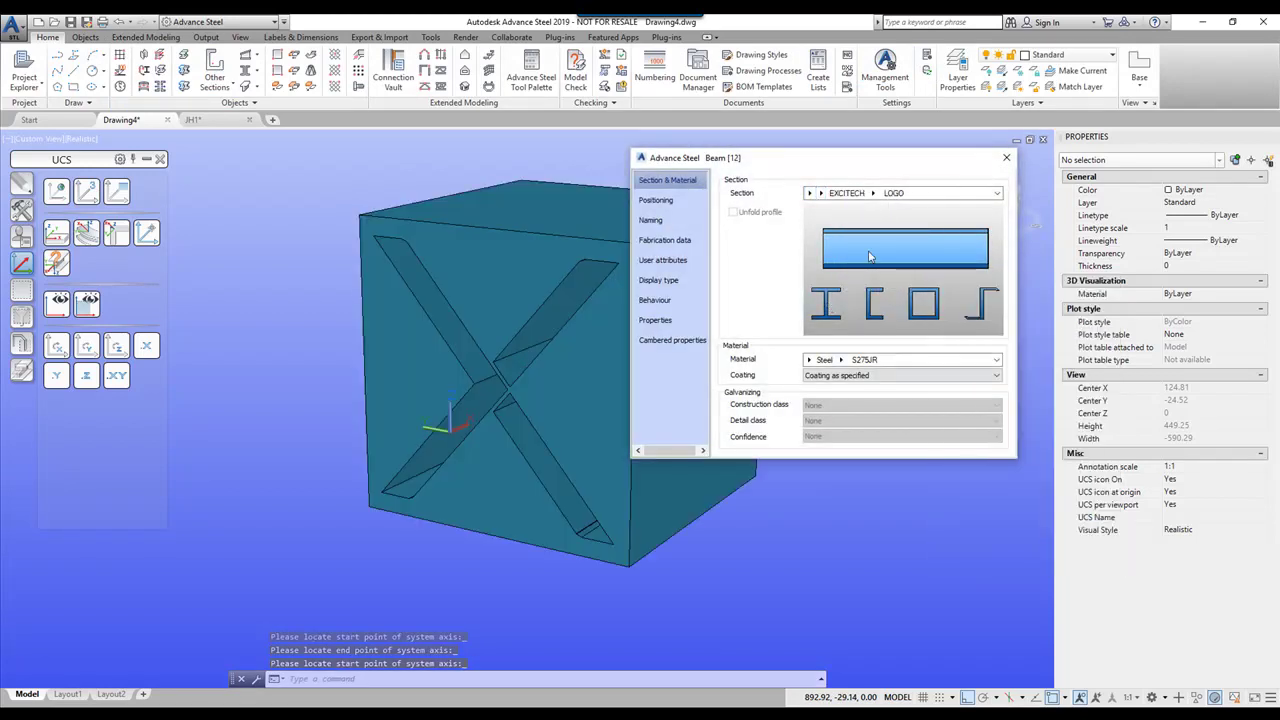
{"action": "left_click", "coordinate": [688, 280]}
{"action": "left_click", "coordinate": [737, 289]}
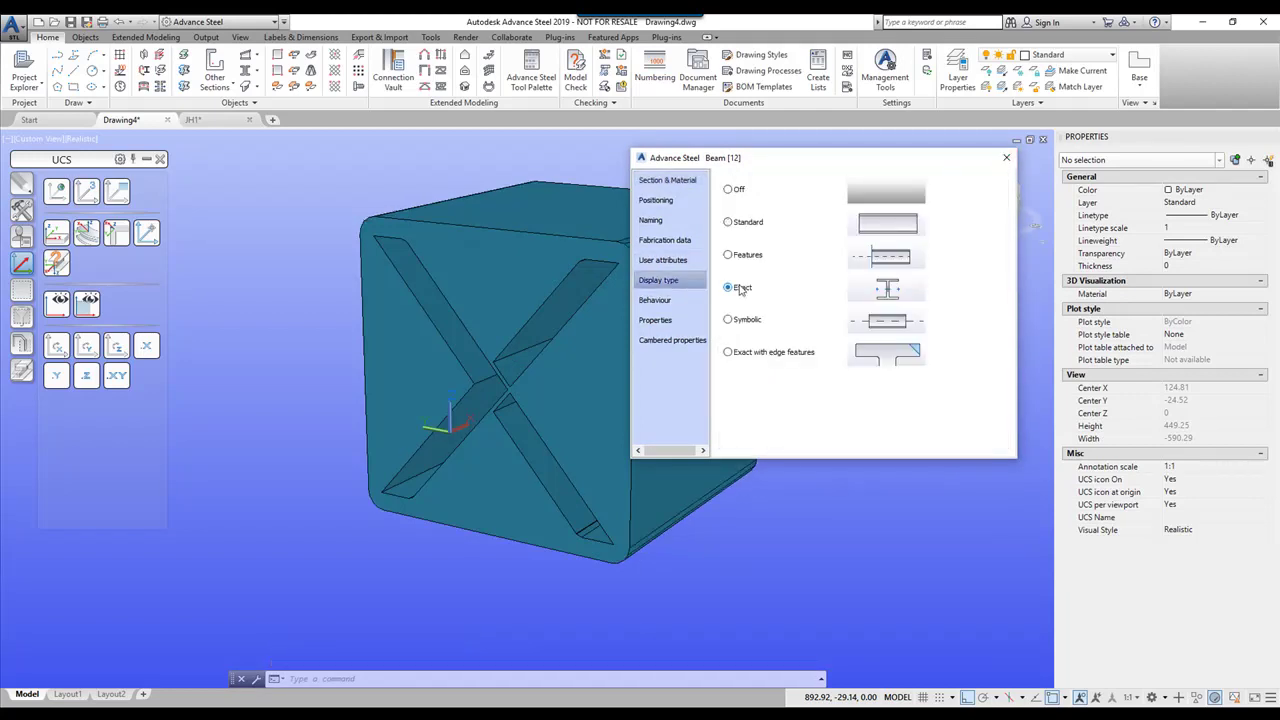
{"action": "left_click_drag", "start_coordinate": [748, 166], "coordinate": [818, 180]}
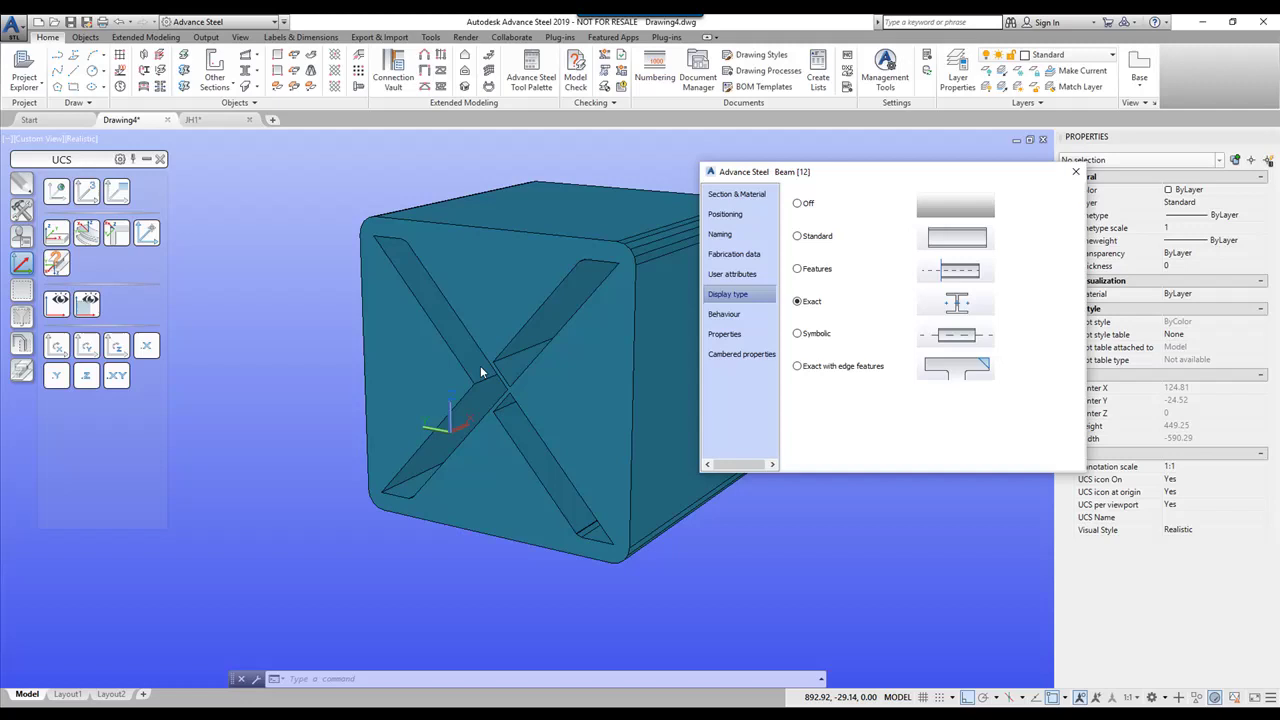
{"action": "left_click", "coordinate": [1076, 171]}
{"action": "mouse_move", "coordinate": [796, 319]}
{"action": "middle_mouse_down", "text": "shift"}
{"action": "mouse_move", "coordinate": [879, 320]}
{"action": "mouse_move", "coordinate": [772, 323]}
{"action": "middle_mouse_up", "text": "shift"}
Return to the JH1 drawing tab with the EXCITECH LOGO X profile.
{"action": "left_click", "coordinate": [193, 119]}
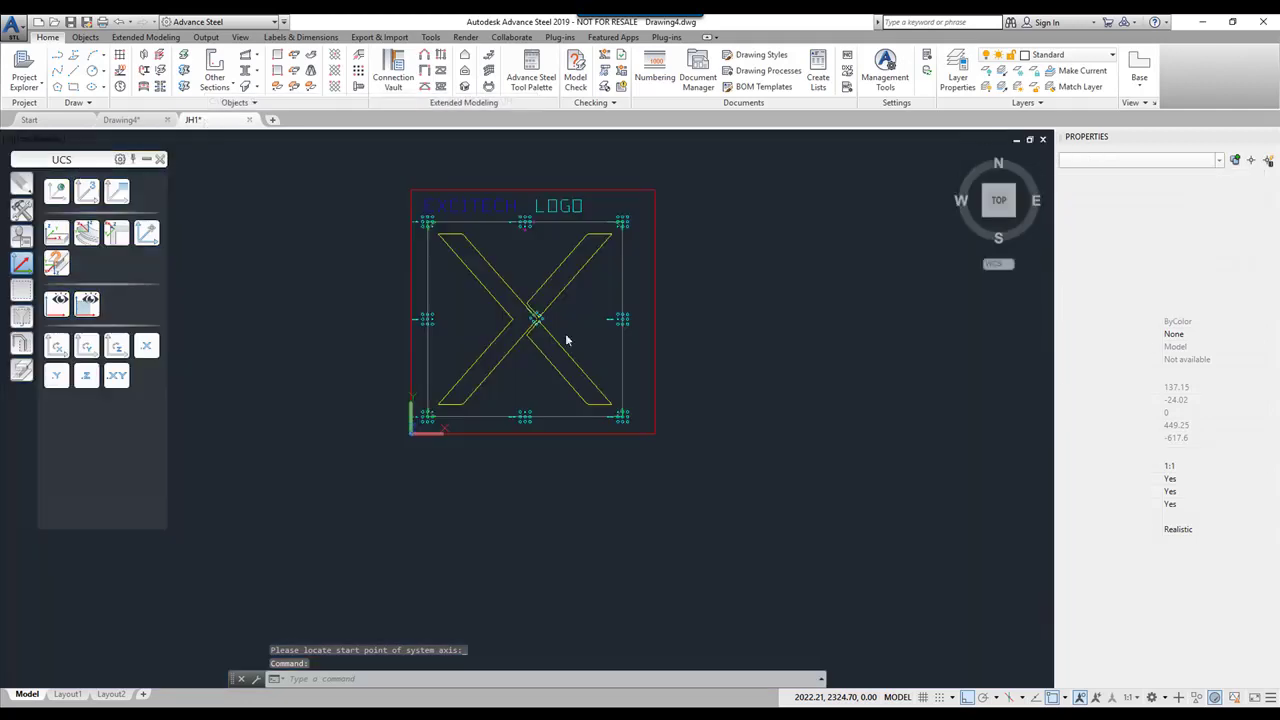